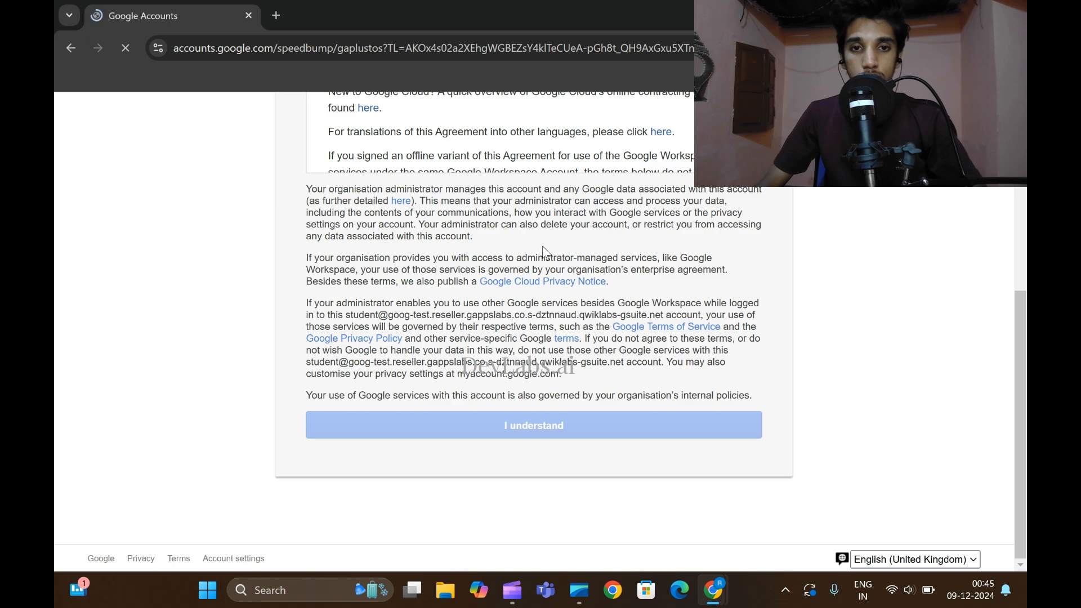
# Review the pending Google Workspace terms of service through the Reseller Access section and accept them.
pyautogui.scroll(5, 818, 278)
pyautogui.scroll(-5, 893, 373)
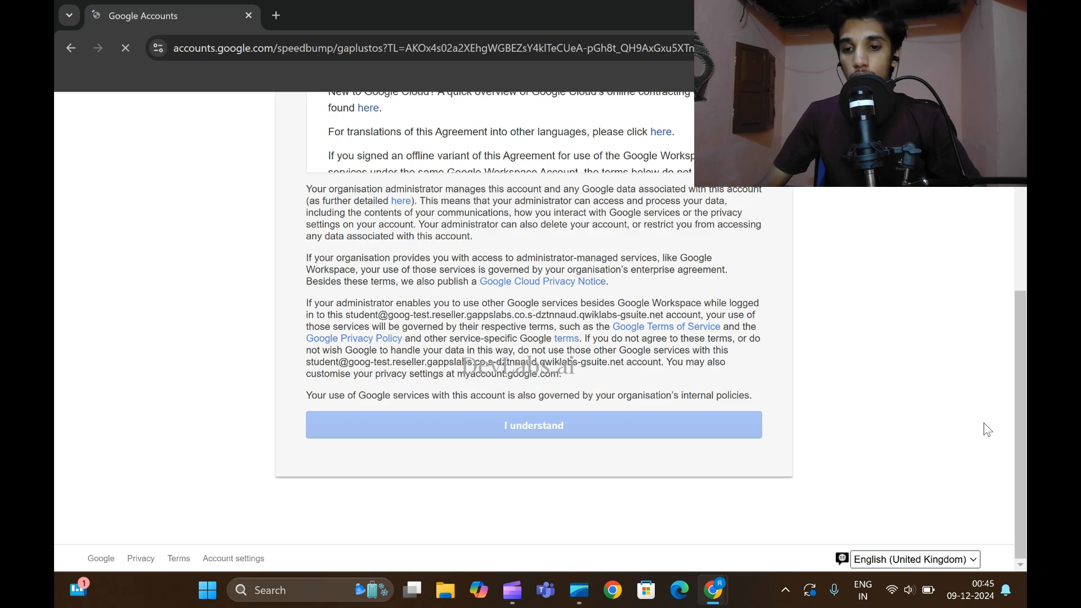
pyautogui.scroll(1, 801, 386)
pyautogui.scroll(-15, 802, 340)
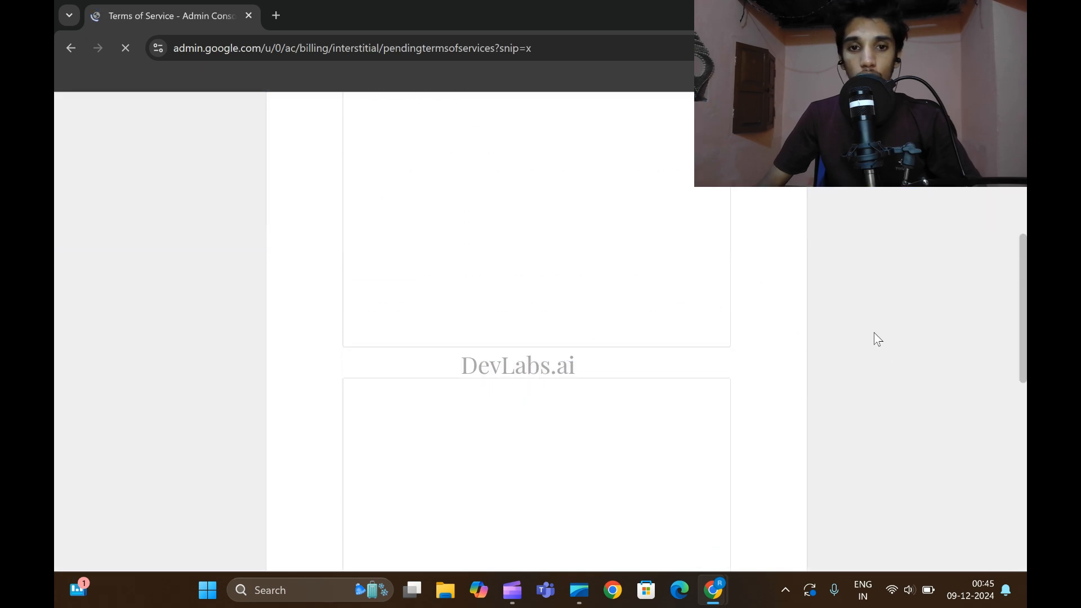
pyautogui.click(704, 529)
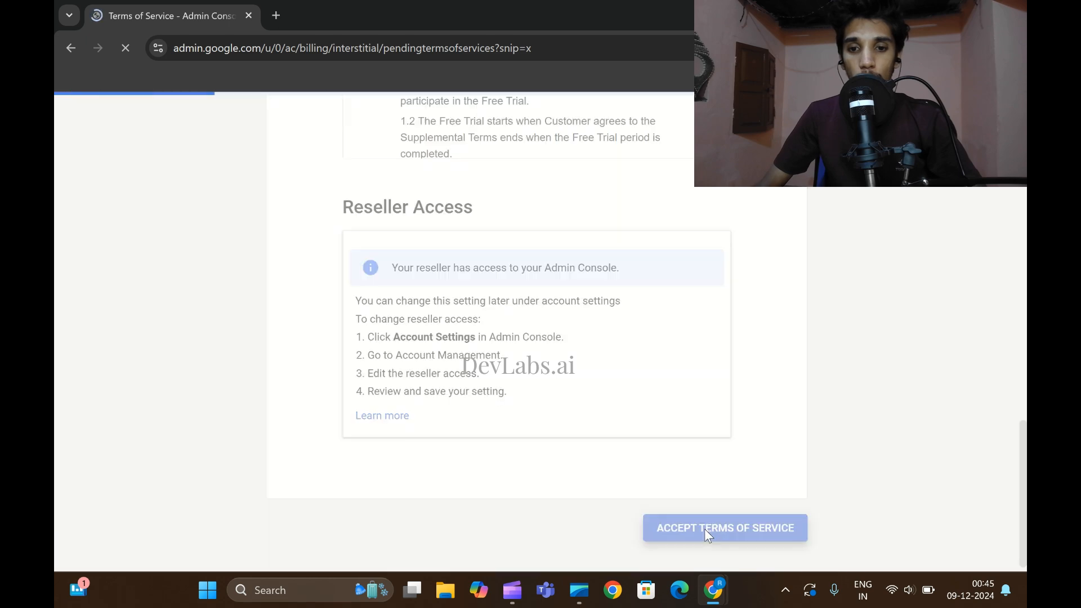
# Review the lab's setup instructions on accepting the terms and verifying the domain.
pyautogui.moveTo(726, 597)
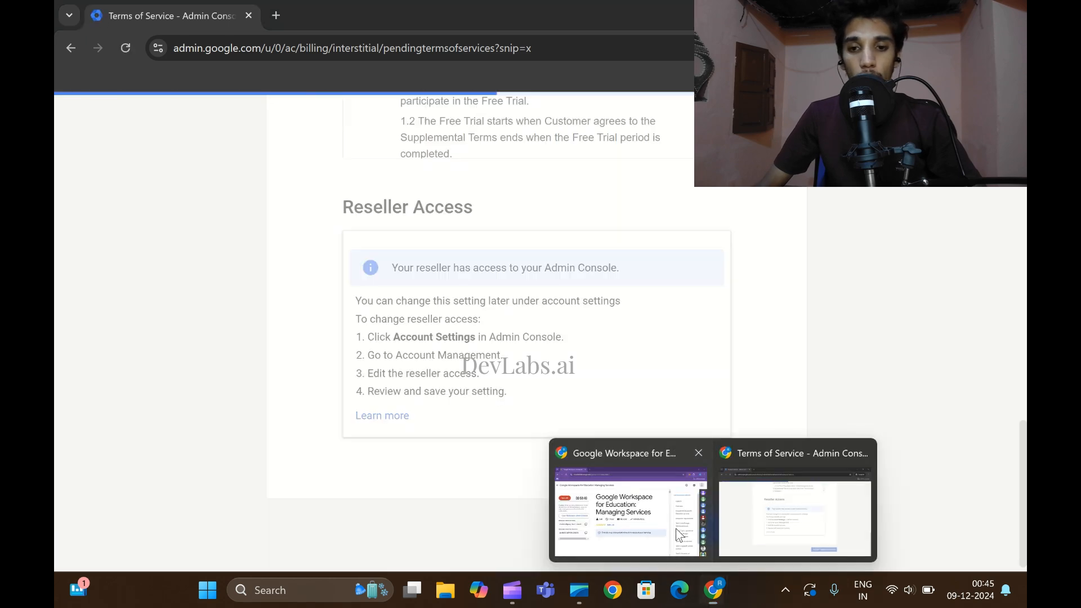
pyautogui.click(675, 528)
pyautogui.click(864, 376)
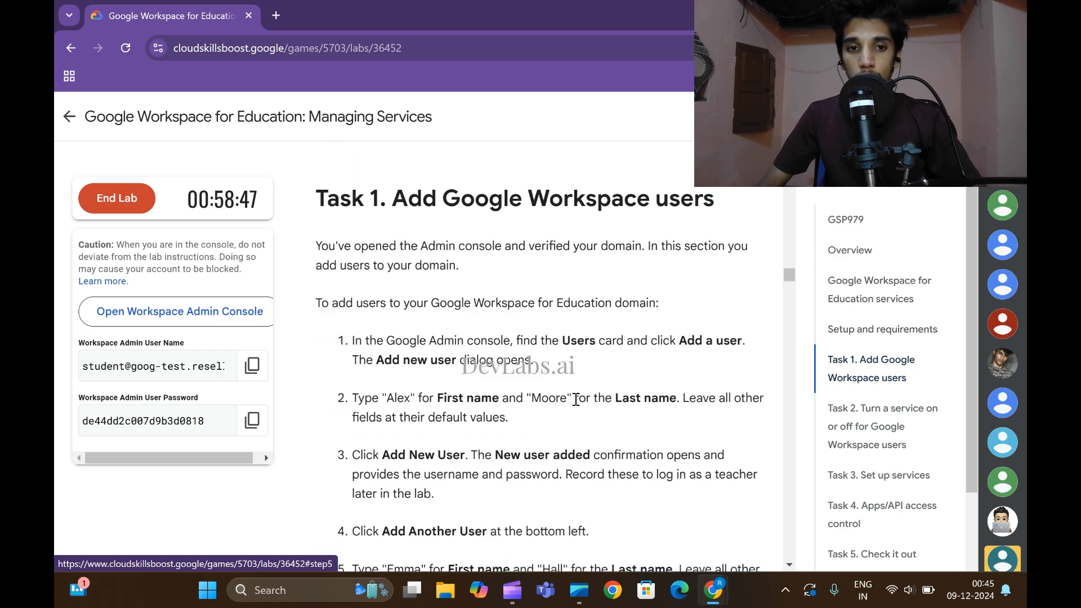
pyautogui.scroll(10, 551, 404)
pyautogui.scroll(5, 552, 404)
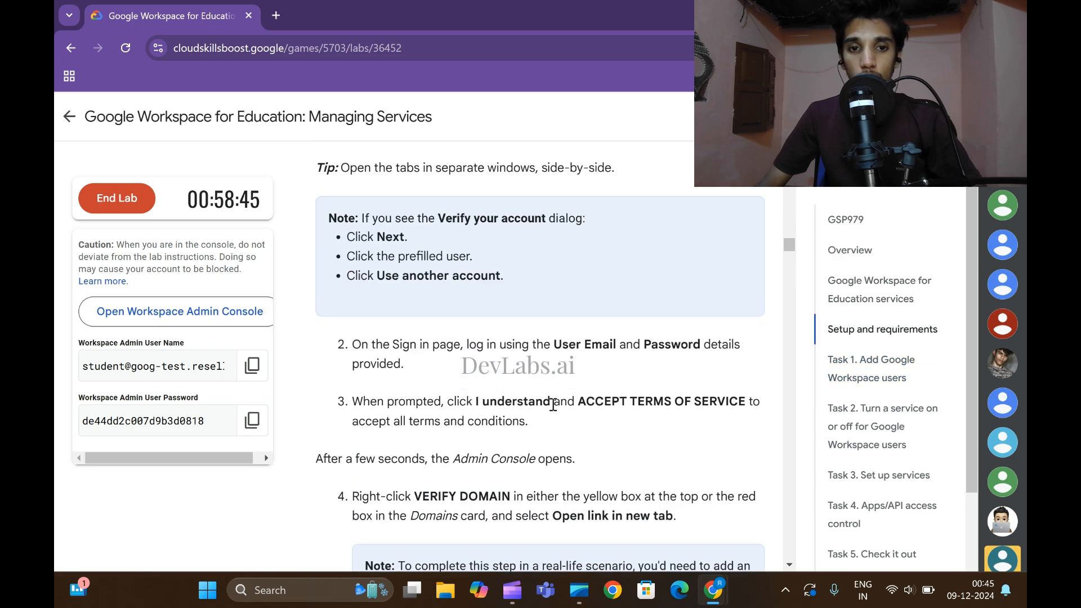
pyautogui.scroll(-4, 552, 404)
pyautogui.scroll(1, 553, 409)
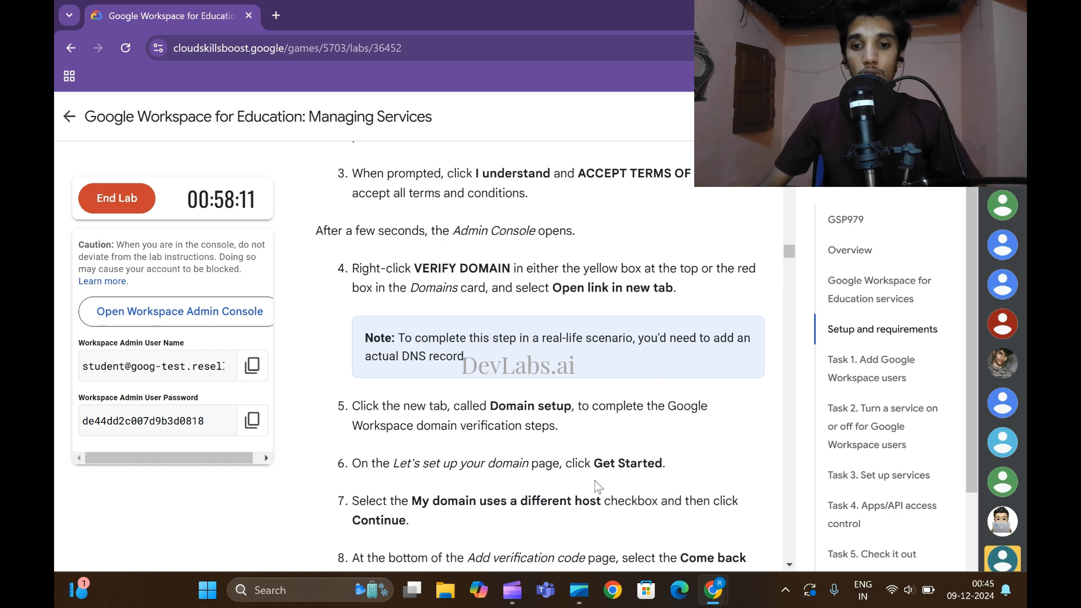
# Open the domain verification page from the notice on the Admin console home page.
pyautogui.moveTo(714, 585)
pyautogui.click(950, 509)
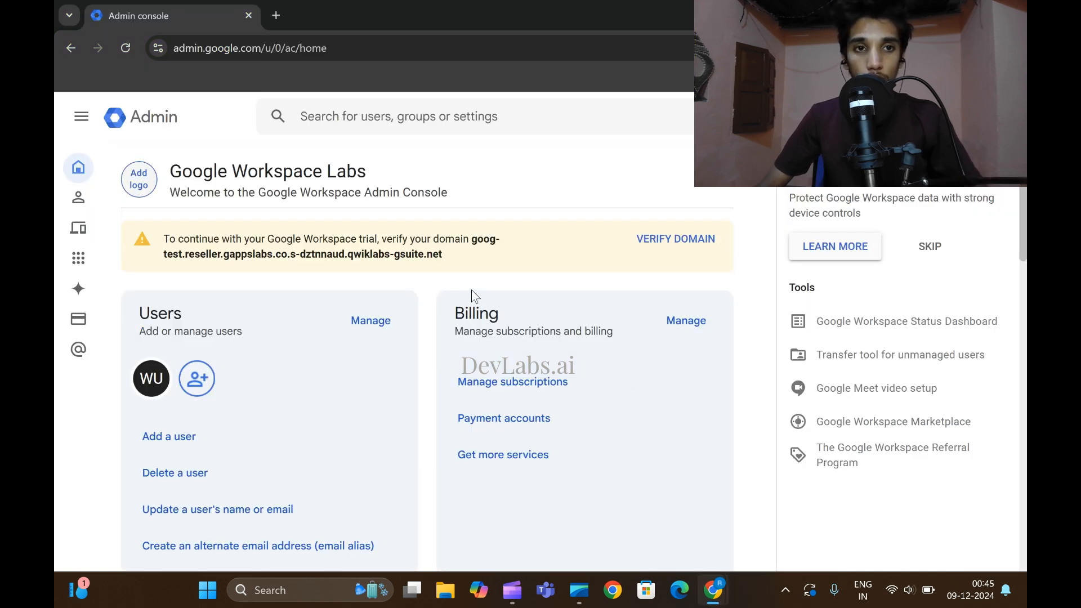
pyautogui.click(663, 243)
# Read lab steps 5 to 10 on completing the domain setup.
pyautogui.moveTo(713, 589)
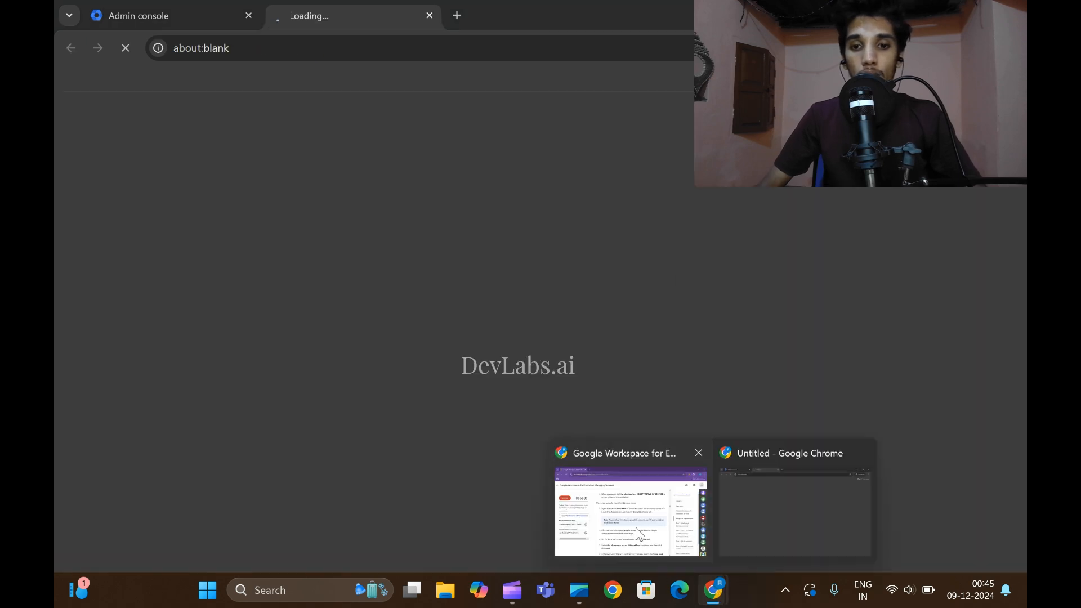
pyautogui.click(629, 507)
pyautogui.scroll(-1, 536, 353)
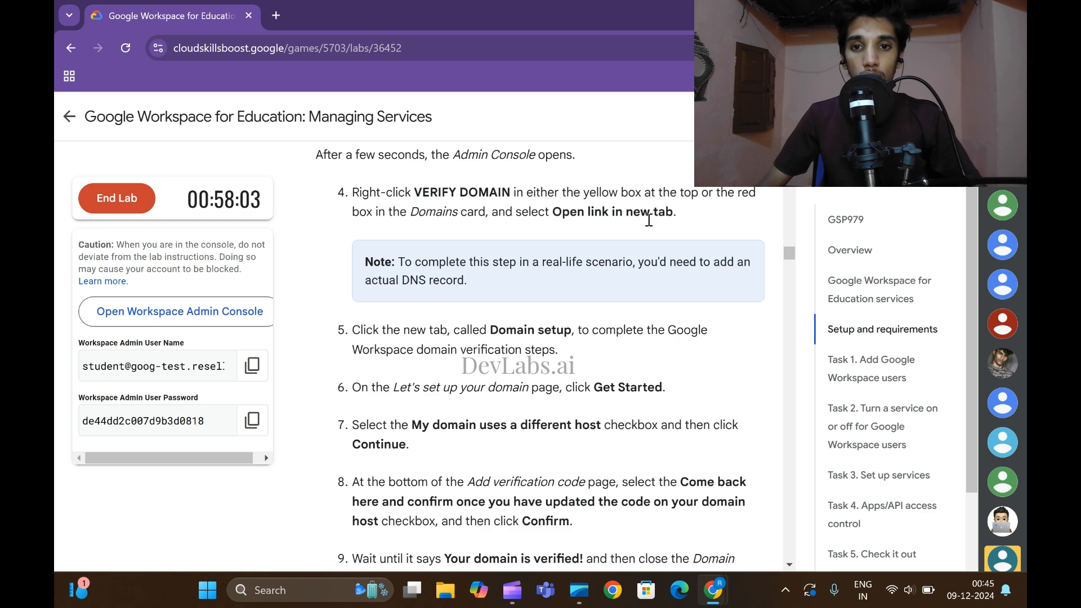
pyautogui.scroll(-1, 648, 220)
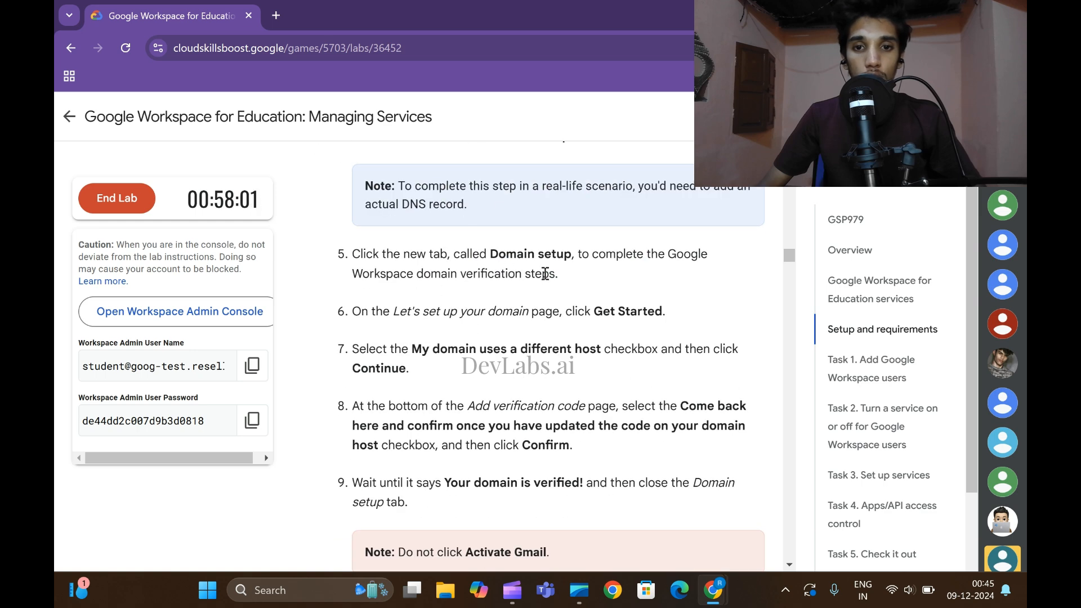
pyautogui.scroll(-1, 545, 273)
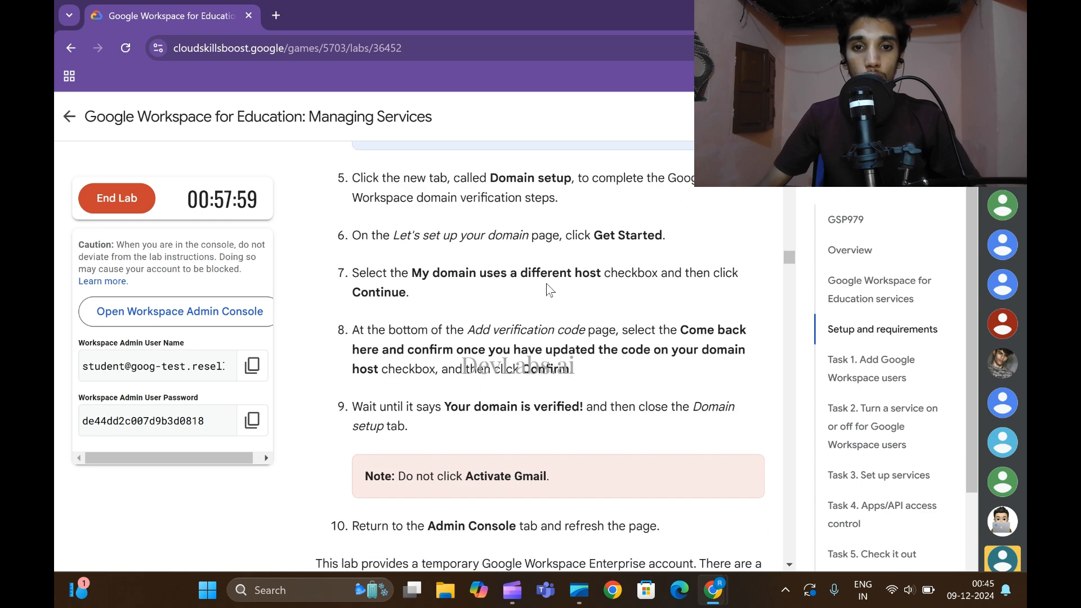
# Start the domain setup and continue with the option "My domain uses a different host".
pyautogui.moveTo(712, 589)
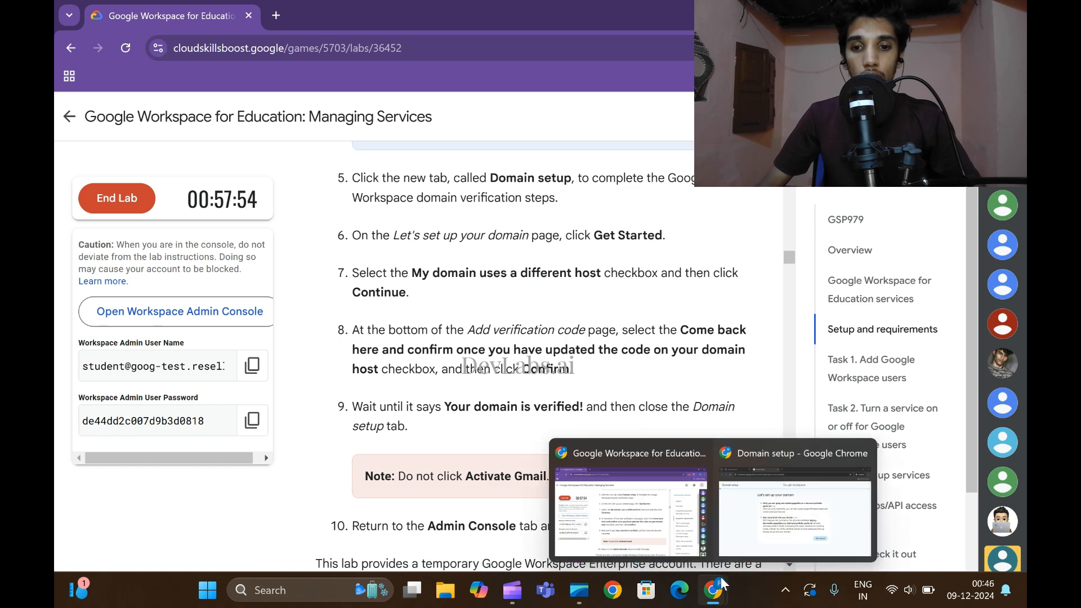
pyautogui.click(945, 540)
pyautogui.click(708, 457)
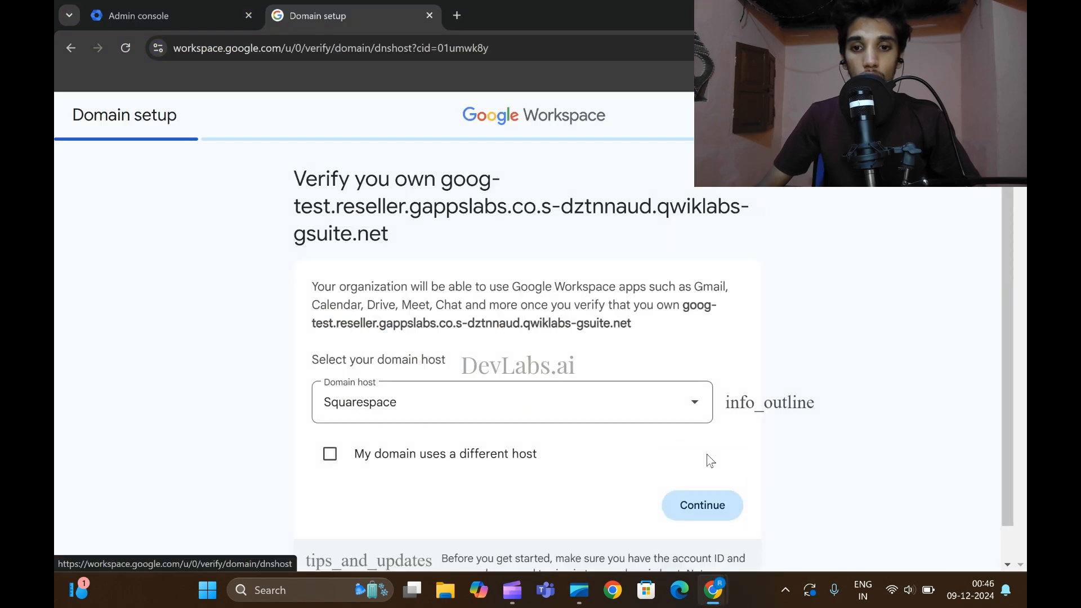
pyautogui.scroll(-1, 383, 417)
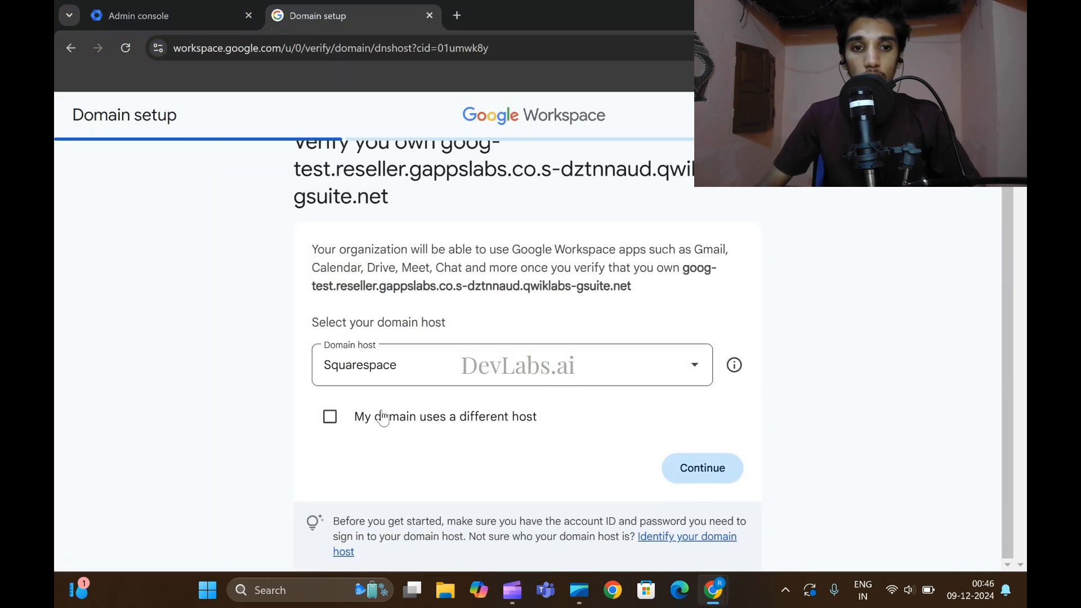
pyautogui.click(330, 417)
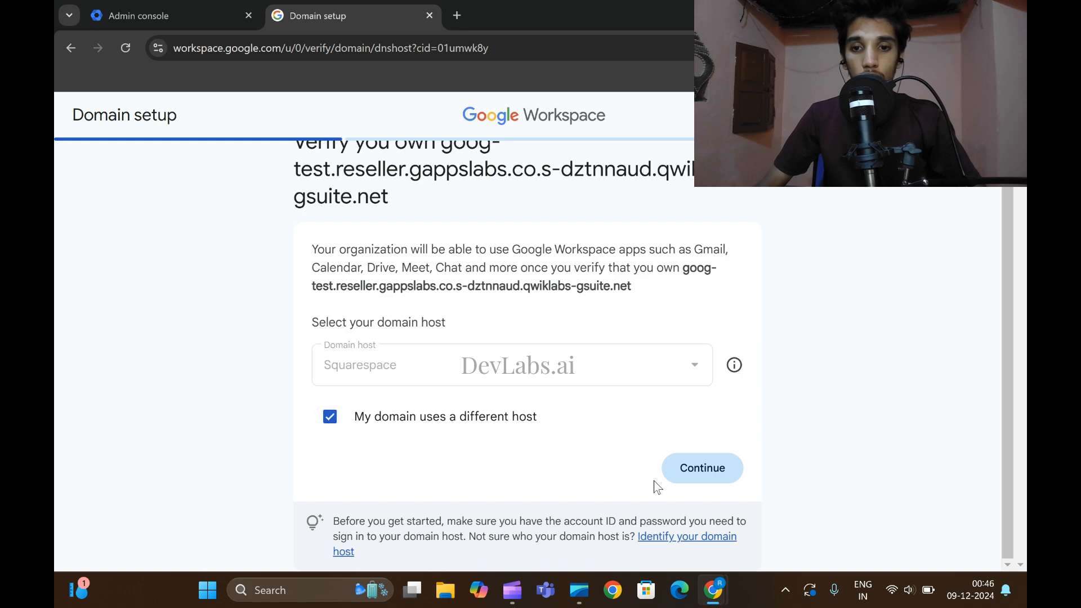
pyautogui.click(692, 470)
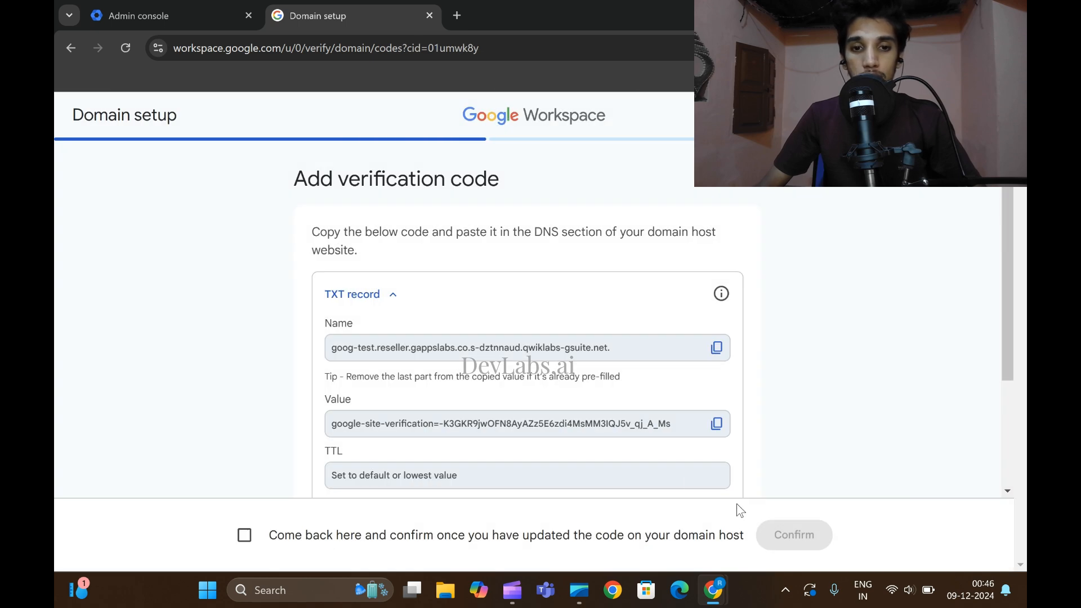
# Check the lab's step 8, then declare the code updated on the domain host and confirm the verification.
pyautogui.scroll(-3, 617, 444)
pyautogui.click(714, 589)
pyautogui.click(624, 516)
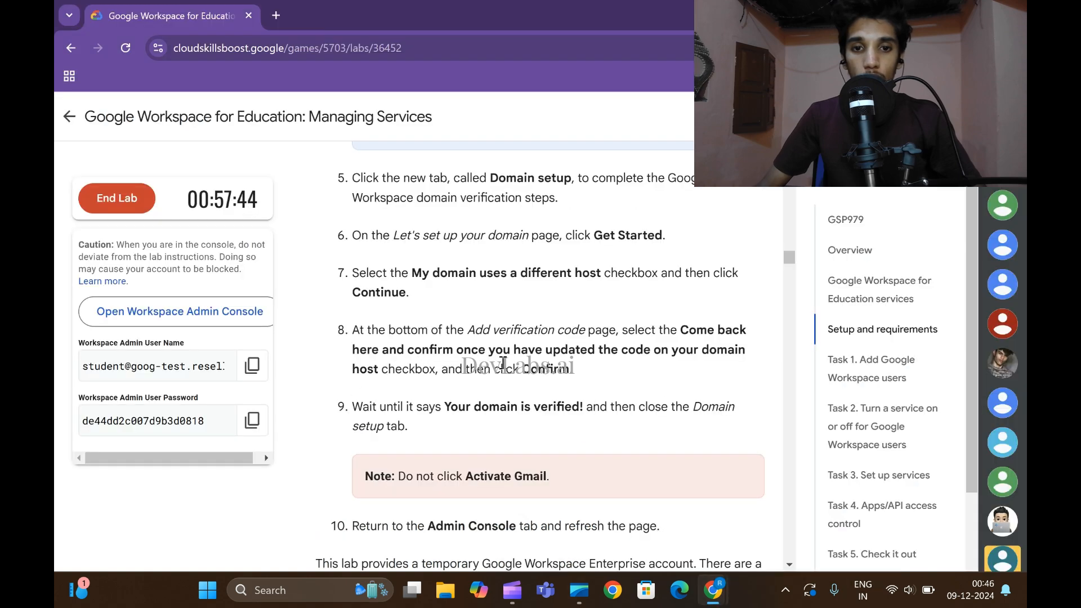
pyautogui.click(712, 589)
pyautogui.click(624, 516)
pyautogui.click(252, 539)
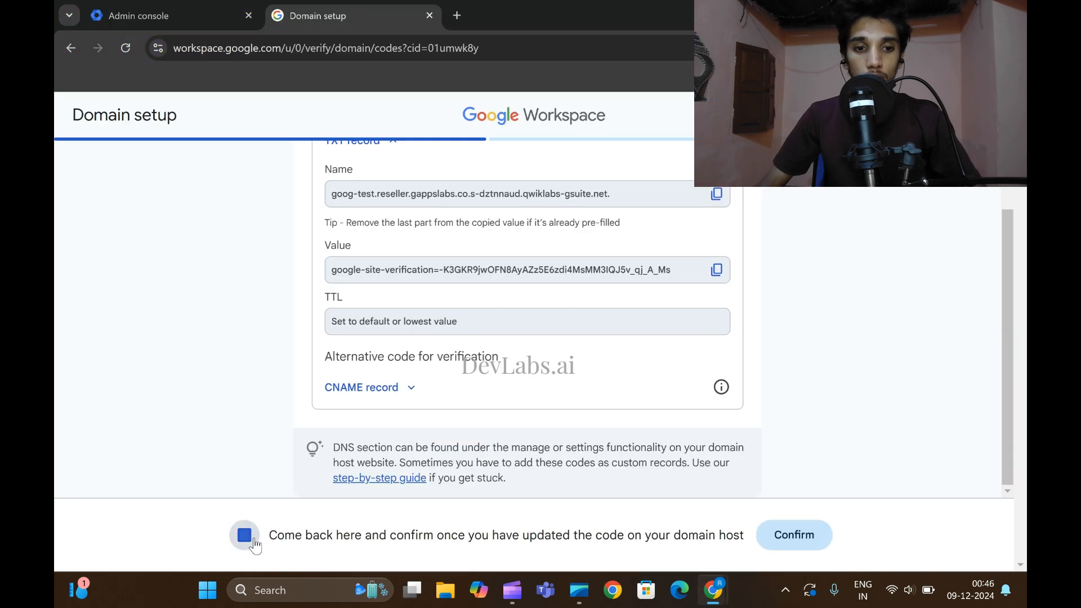
pyautogui.click(787, 540)
# Check the lab's step 9 and return to Domain setup to check the verification status.
pyautogui.click(712, 589)
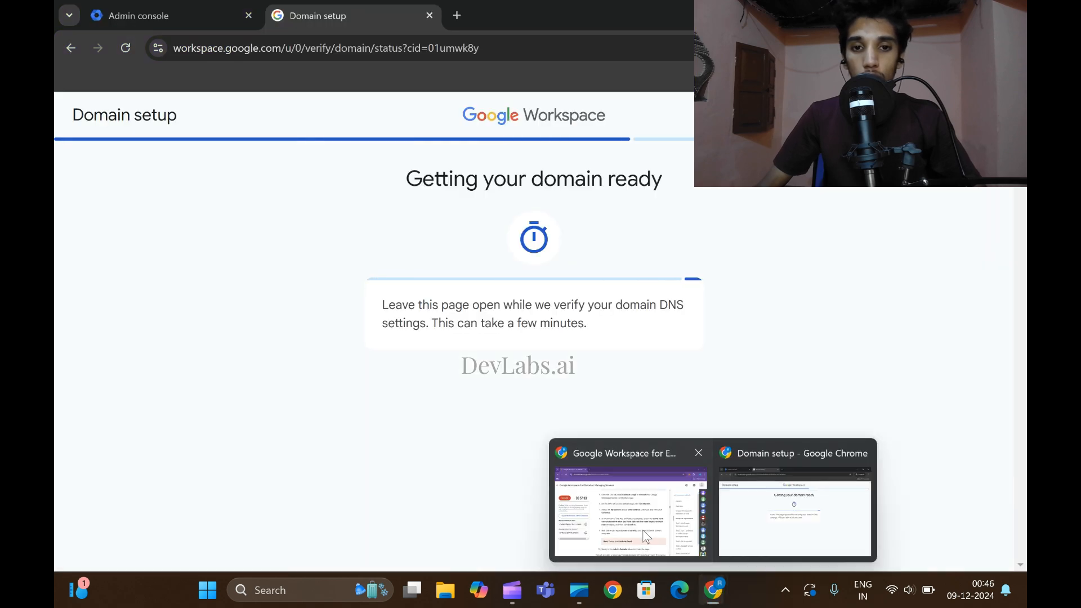
pyautogui.click(646, 537)
pyautogui.scroll(-1, 646, 506)
pyautogui.click(712, 589)
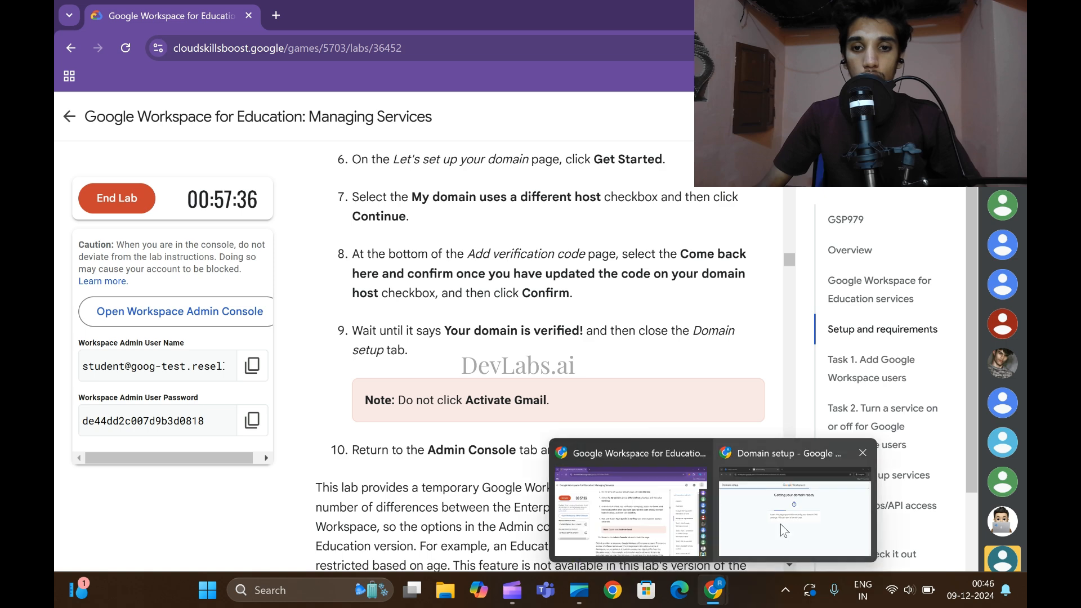
pyautogui.click(784, 531)
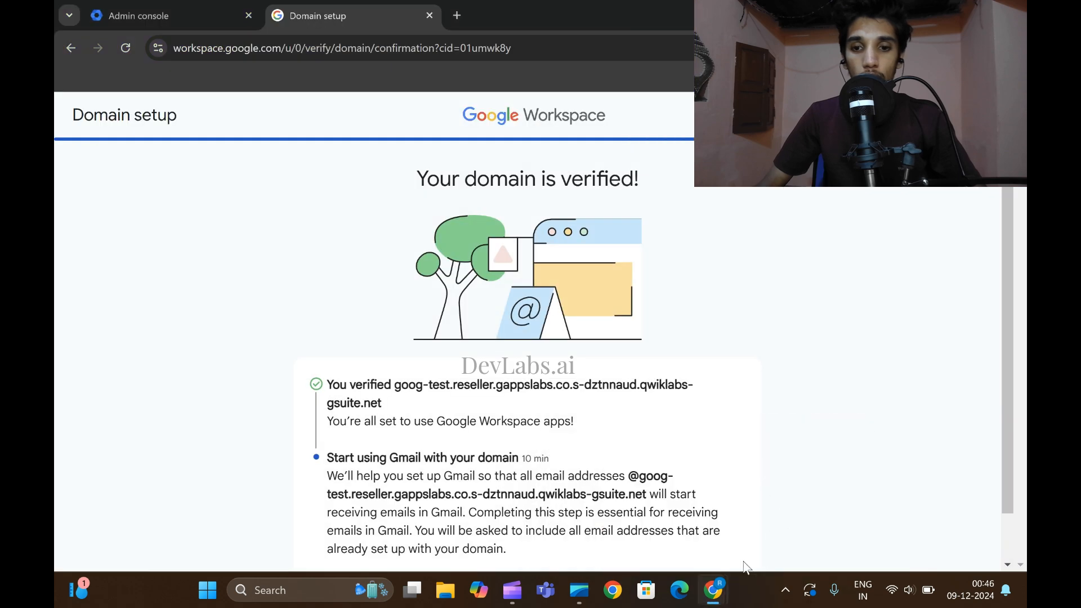
# Read the lab's remaining setup instructions up to the heading of Task 1.
pyautogui.click(712, 589)
pyautogui.click(631, 515)
pyautogui.scroll(-2, 563, 422)
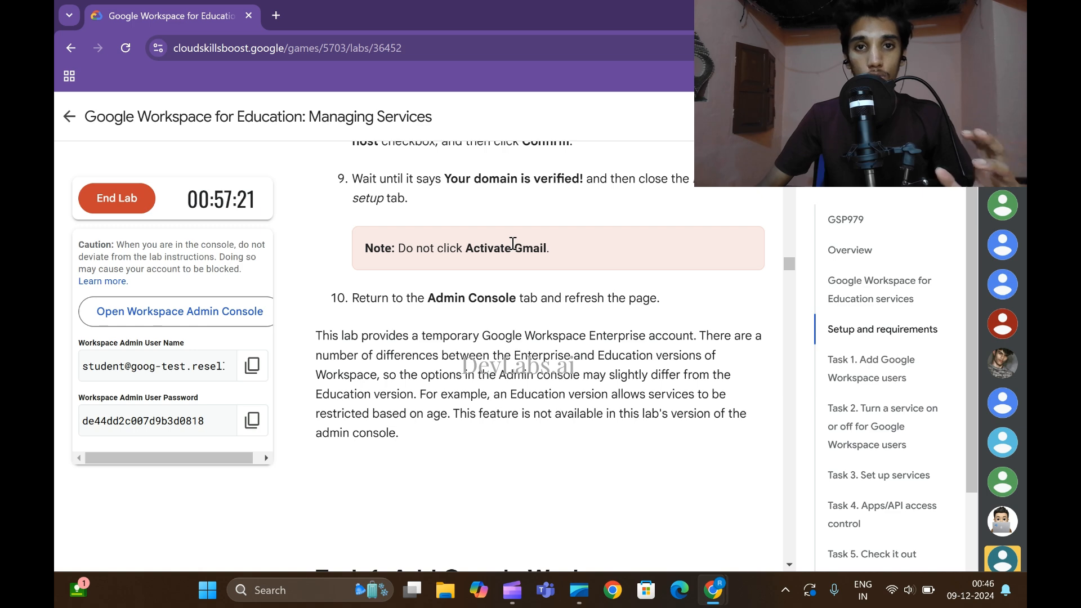
pyautogui.scroll(-2, 587, 283)
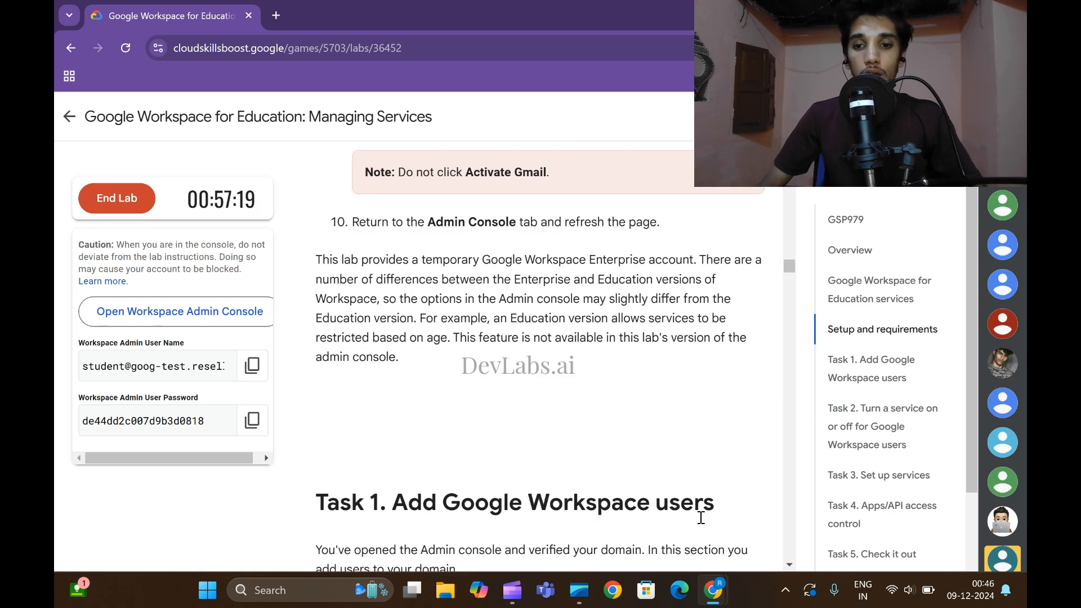
pyautogui.moveTo(712, 589)
pyautogui.click(799, 501)
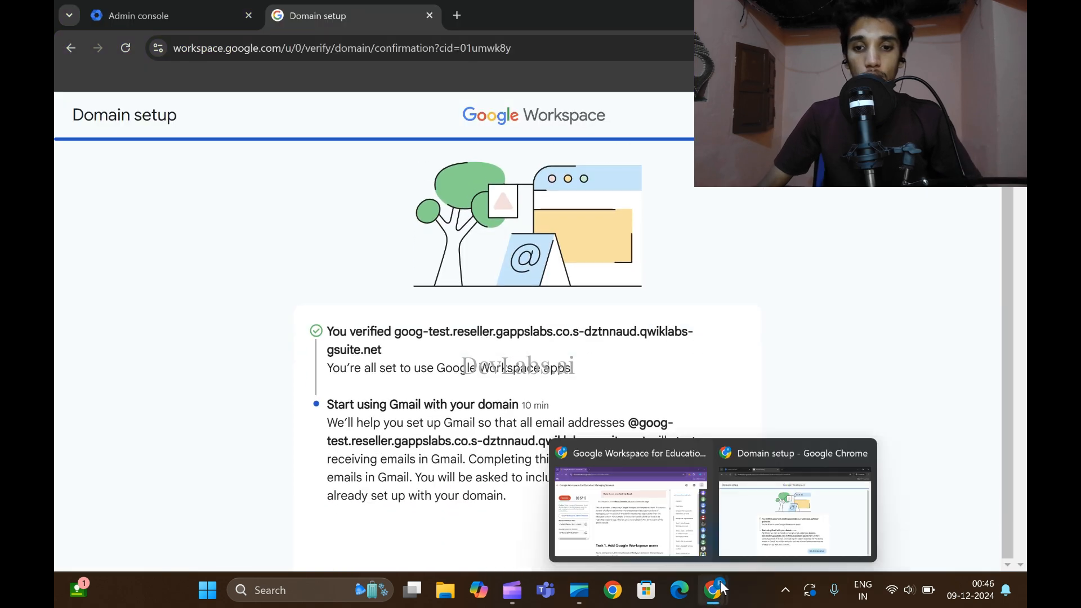
pyautogui.click(632, 524)
pyautogui.rightClick(168, 313)
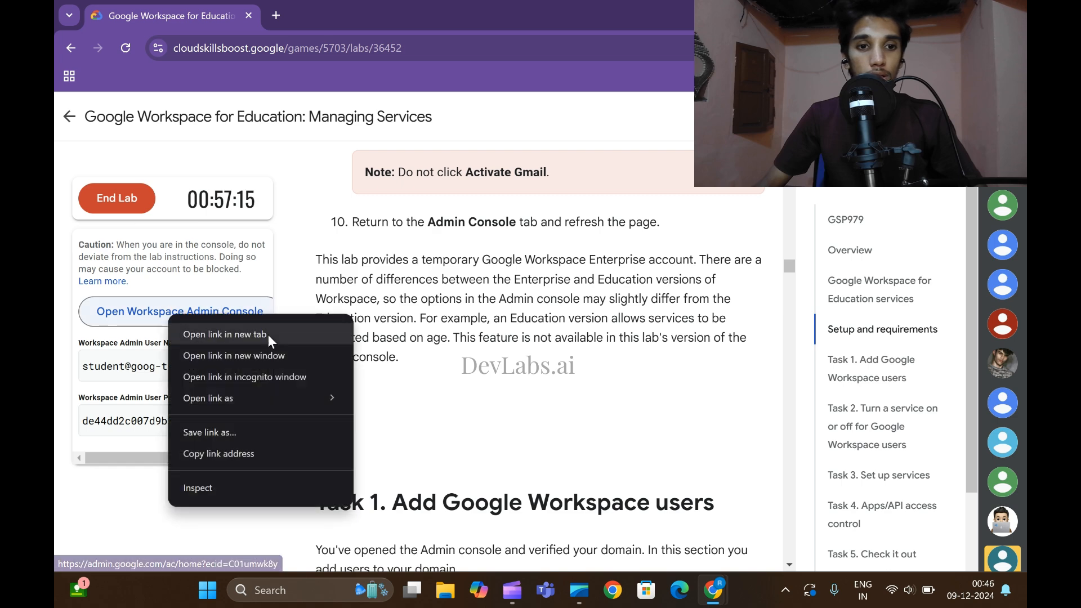
pyautogui.click(270, 375)
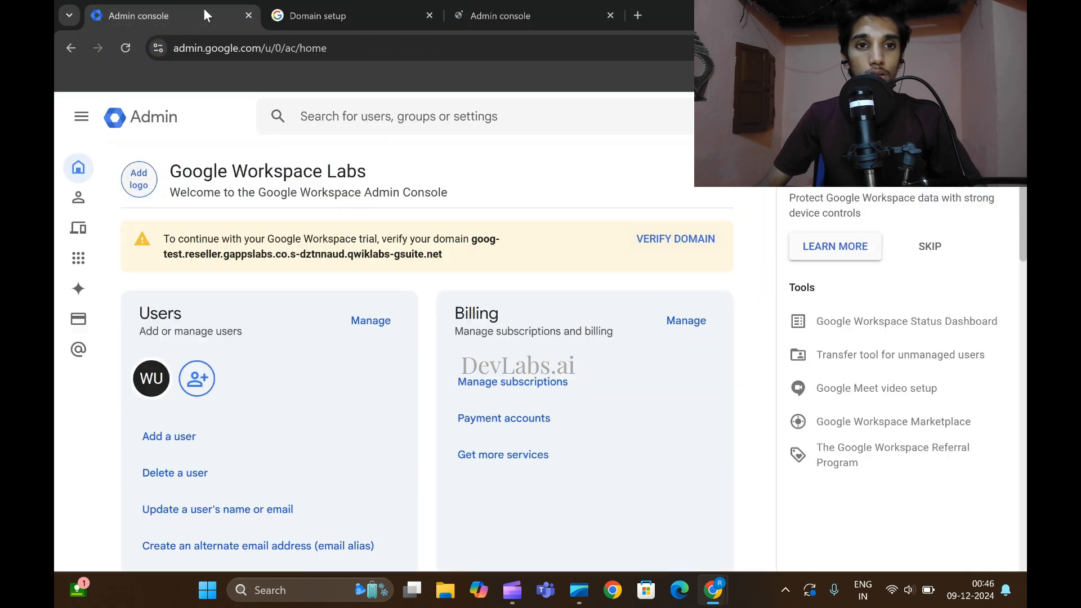
pyautogui.click(394, 17)
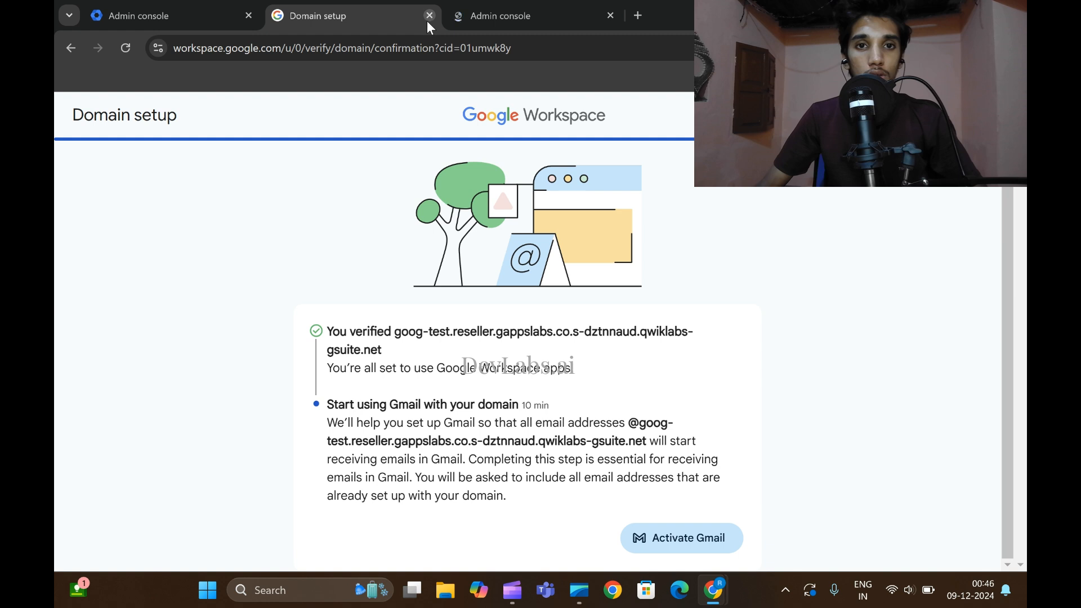
pyautogui.click(610, 15)
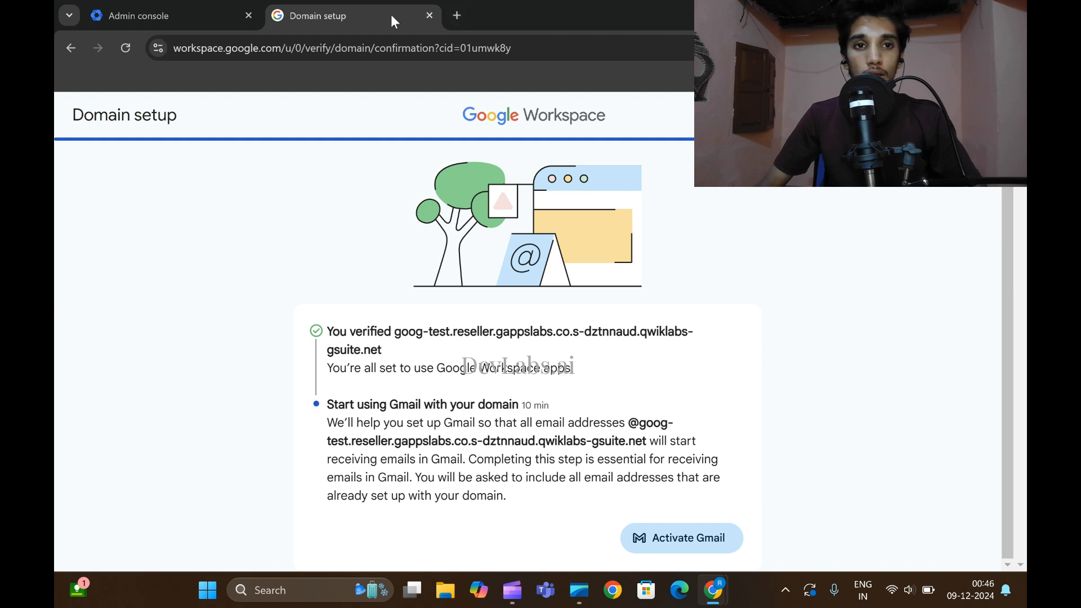
# Return to the Admin console home page and reload it.
pyautogui.click(112, 19)
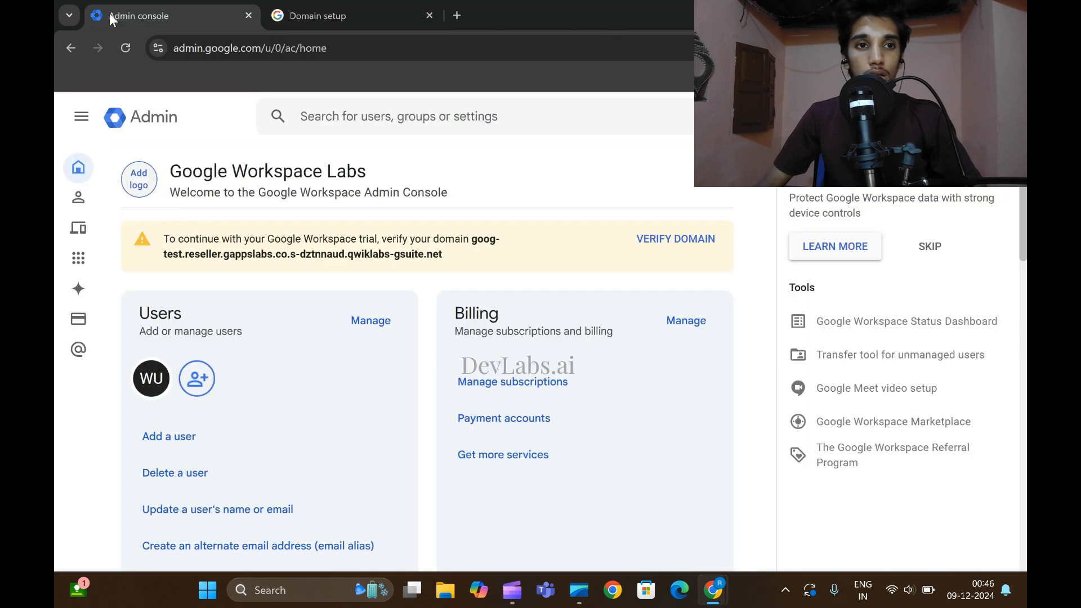
pyautogui.click(133, 50)
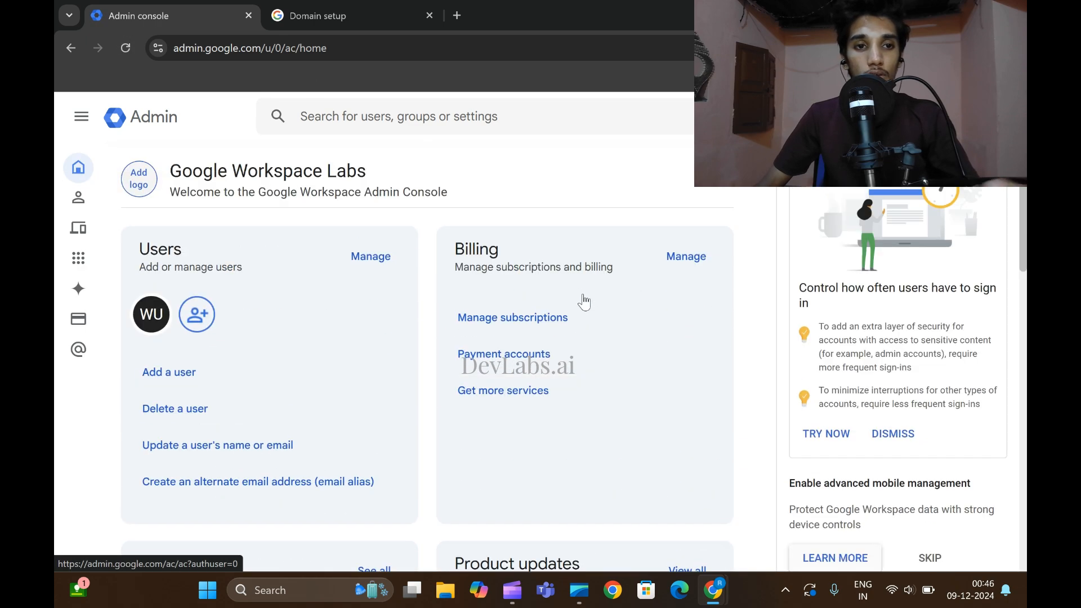
# Read the lab's Task 1 instructions on adding Google Workspace users.
pyautogui.moveTo(712, 590)
pyautogui.click(645, 498)
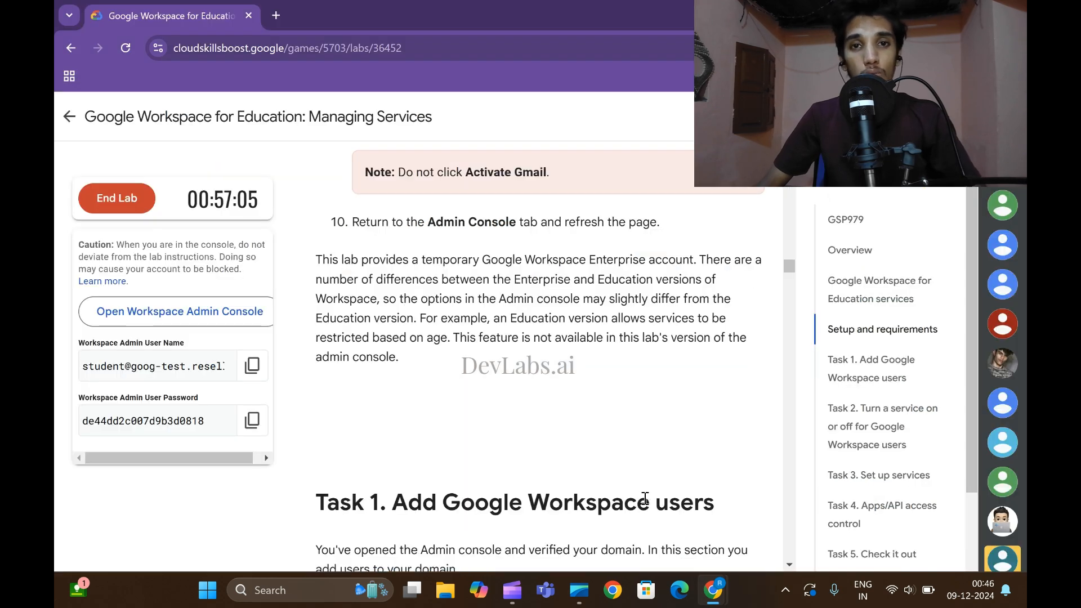
pyautogui.click(891, 358)
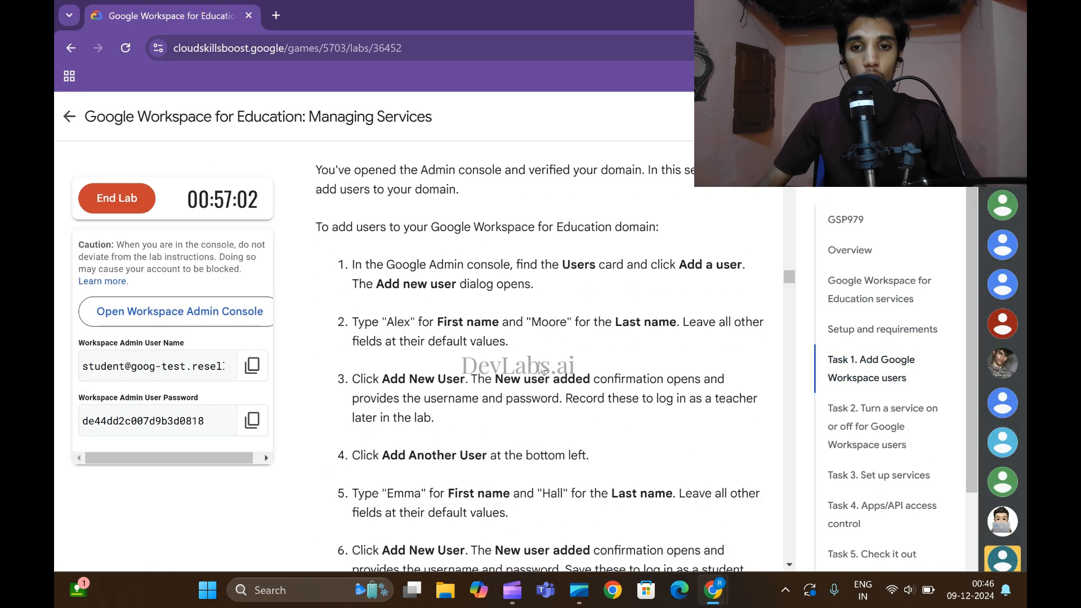
# Switch to the Admin console and open the Users list in the Directory.
pyautogui.moveTo(708, 588)
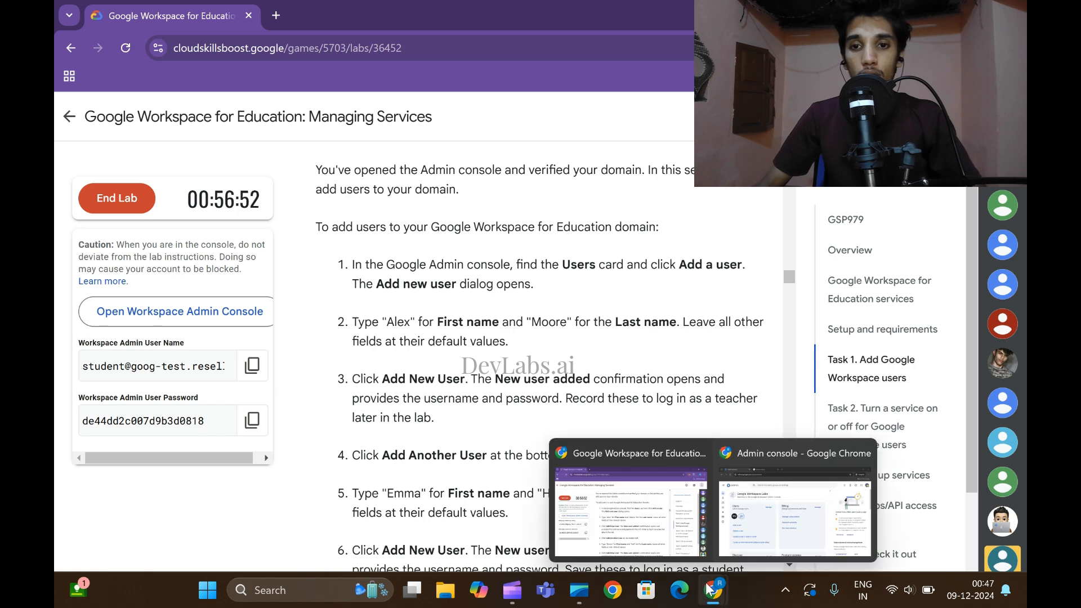
pyautogui.click(755, 501)
pyautogui.click(79, 207)
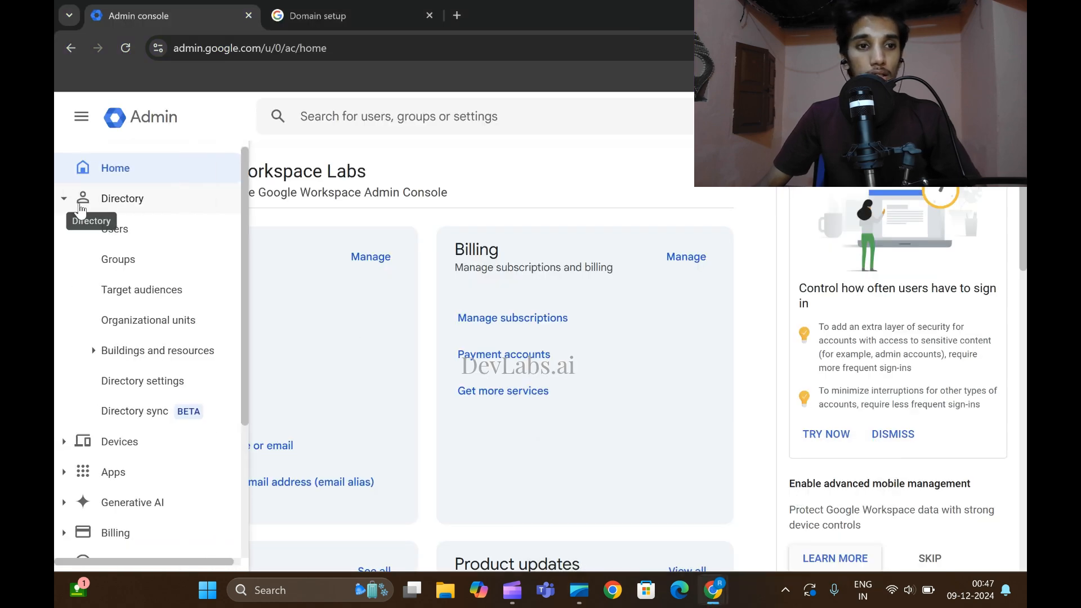
pyautogui.click(79, 207)
pyautogui.click(80, 207)
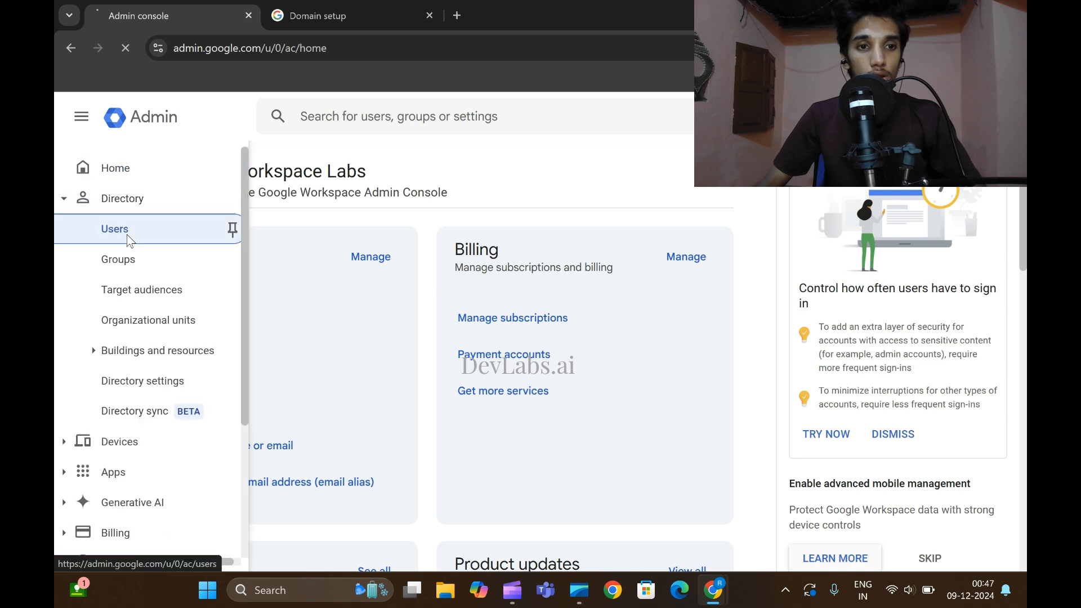
# Copy the first name from step 2 of the lab and enter it as the first name of a new user in the Admin console.
pyautogui.moveTo(712, 589)
pyautogui.click(626, 447)
pyautogui.scroll(-1, 627, 448)
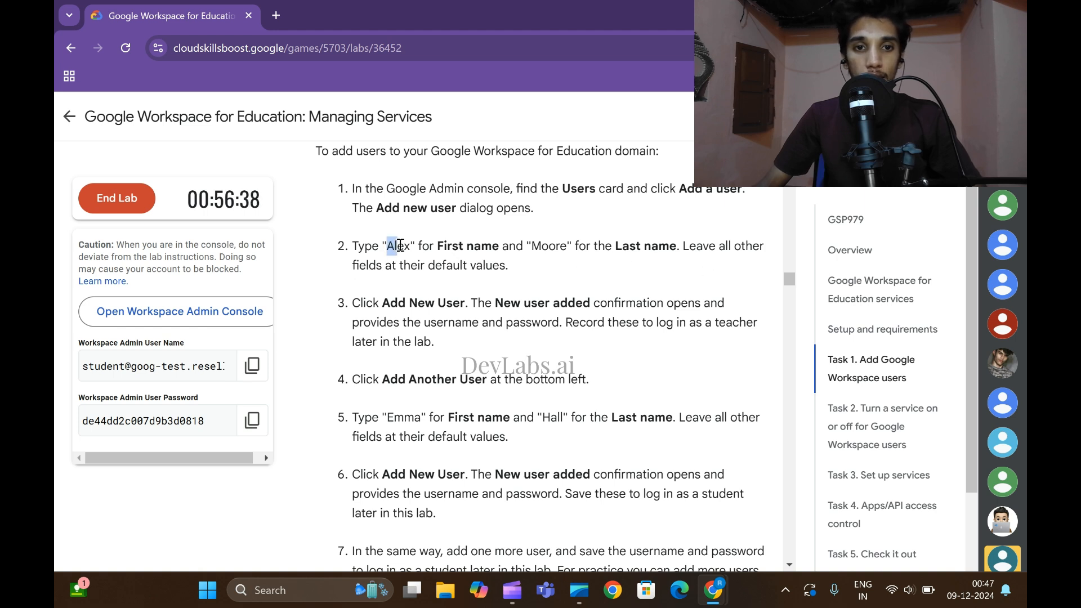
pyautogui.moveTo(400, 246); pyautogui.dragTo(412, 245)
pyautogui.hotkey('ctrl', 'c')
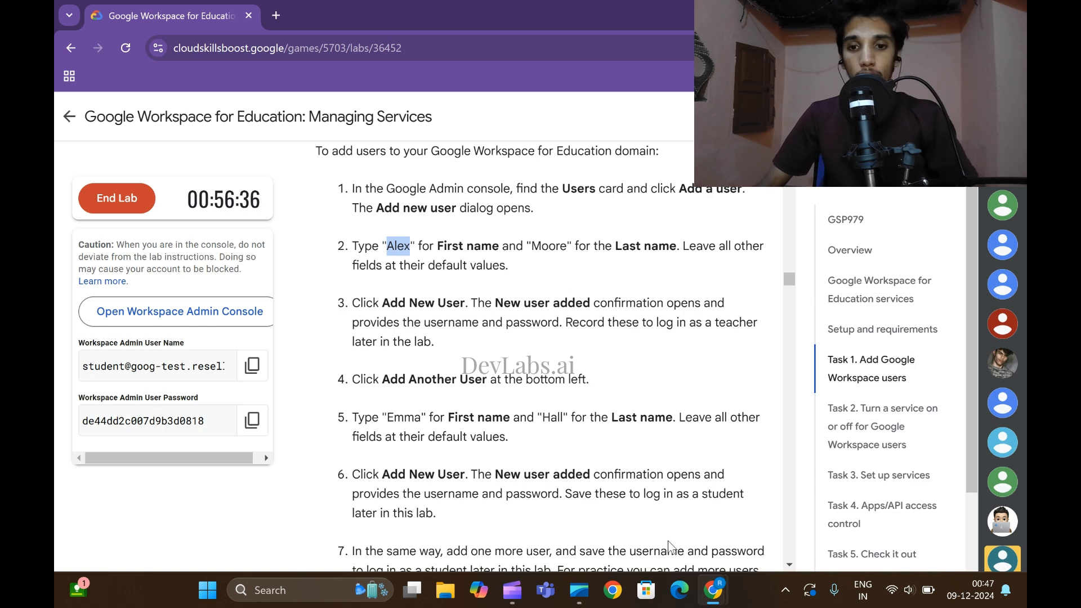
pyautogui.moveTo(713, 590)
pyautogui.click(755, 528)
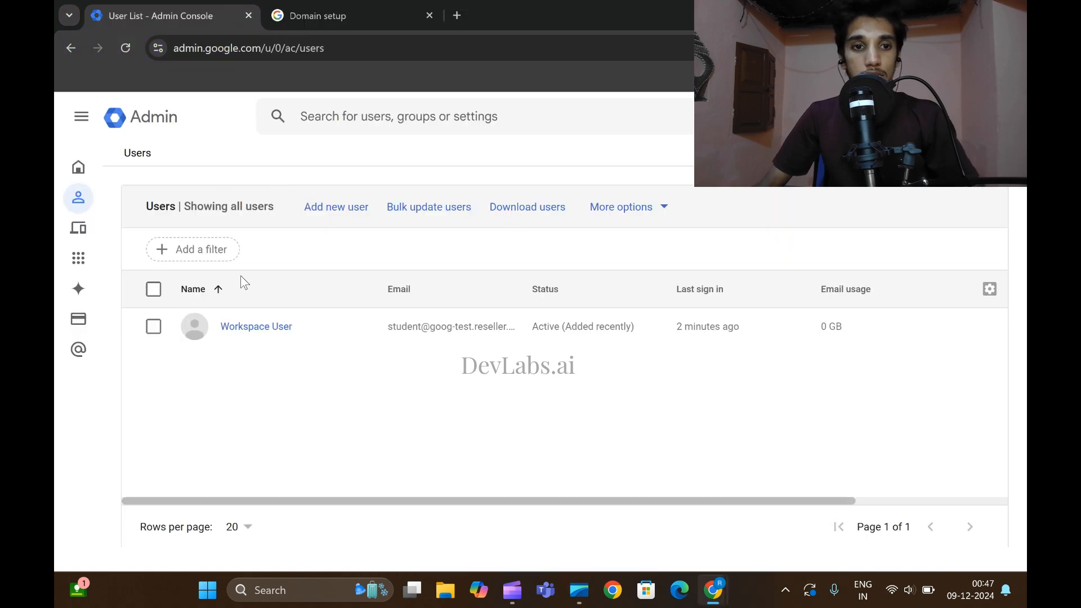
pyautogui.click(338, 214)
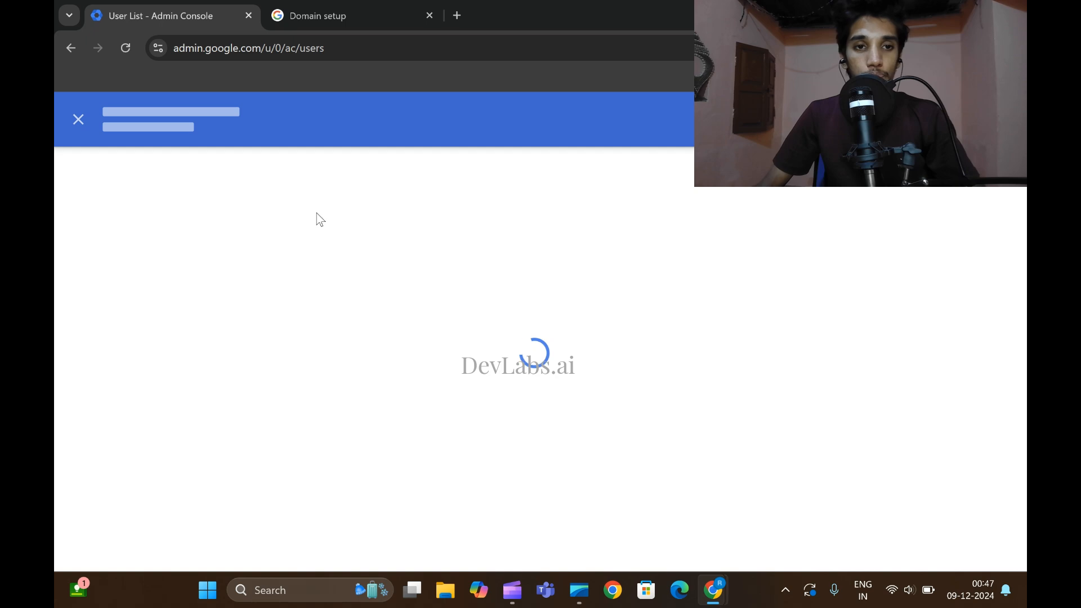
pyautogui.hotkey('ctrl', 'v')
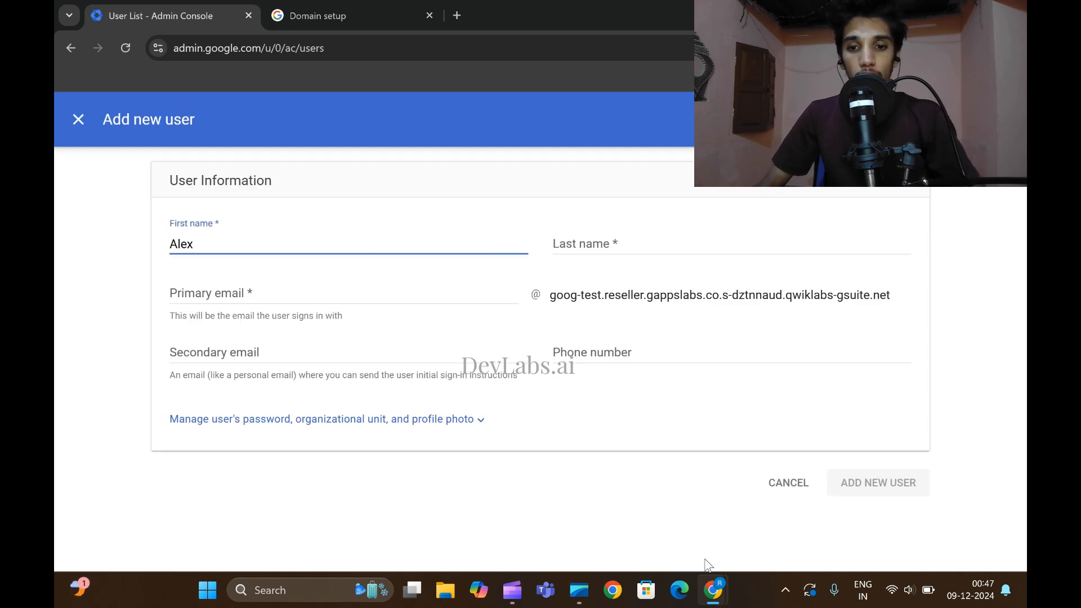
# Copy the last name from step 2 of the lab into the new user's form and add the user with the other fields at default.
pyautogui.moveTo(712, 590)
pyautogui.click(664, 538)
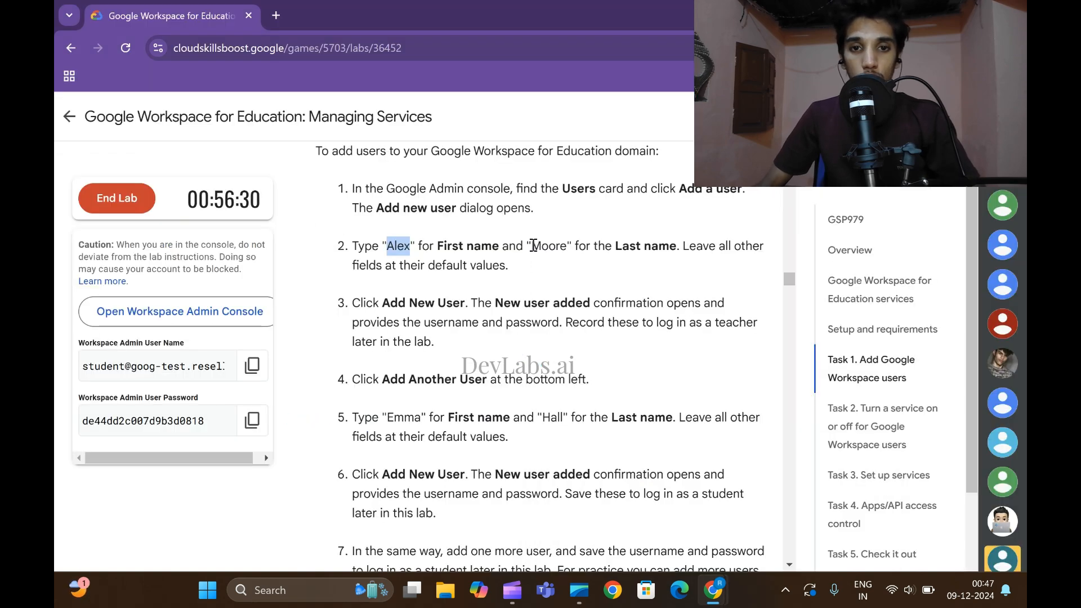
pyautogui.moveTo(533, 246); pyautogui.dragTo(568, 246)
pyautogui.hotkey('ctrl', 'c')
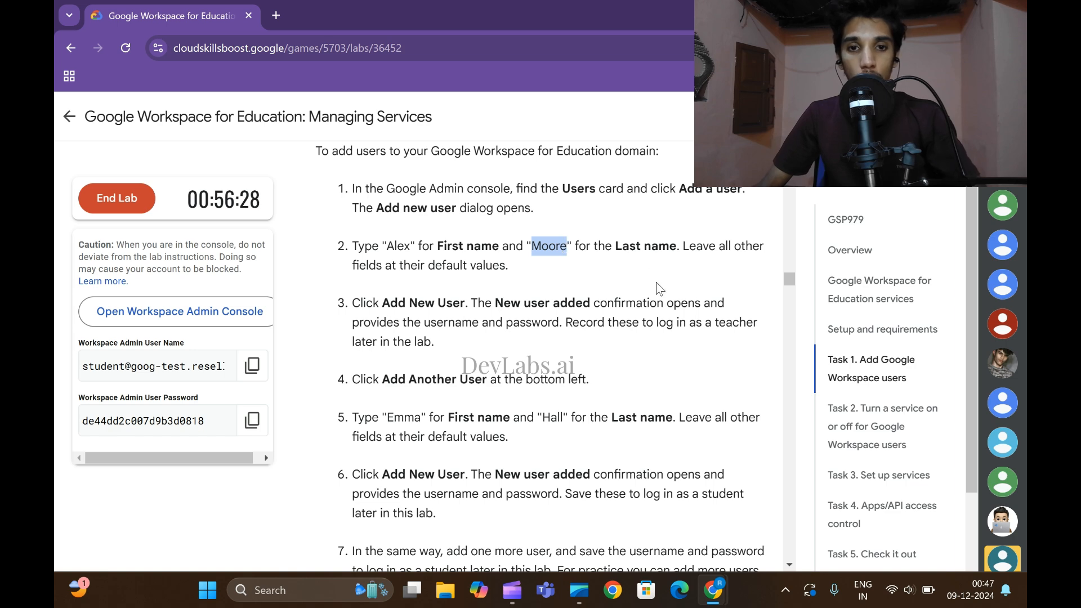
pyautogui.moveTo(713, 590)
pyautogui.click(793, 535)
pyautogui.click(590, 241)
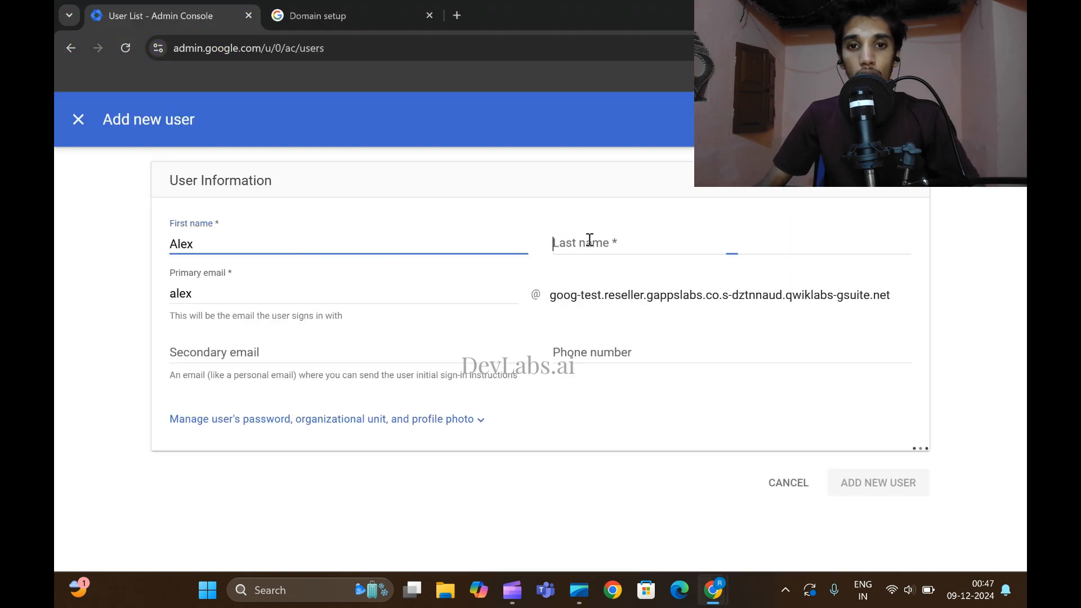
pyautogui.hotkey('ctrl', 'v')
pyautogui.click(841, 483)
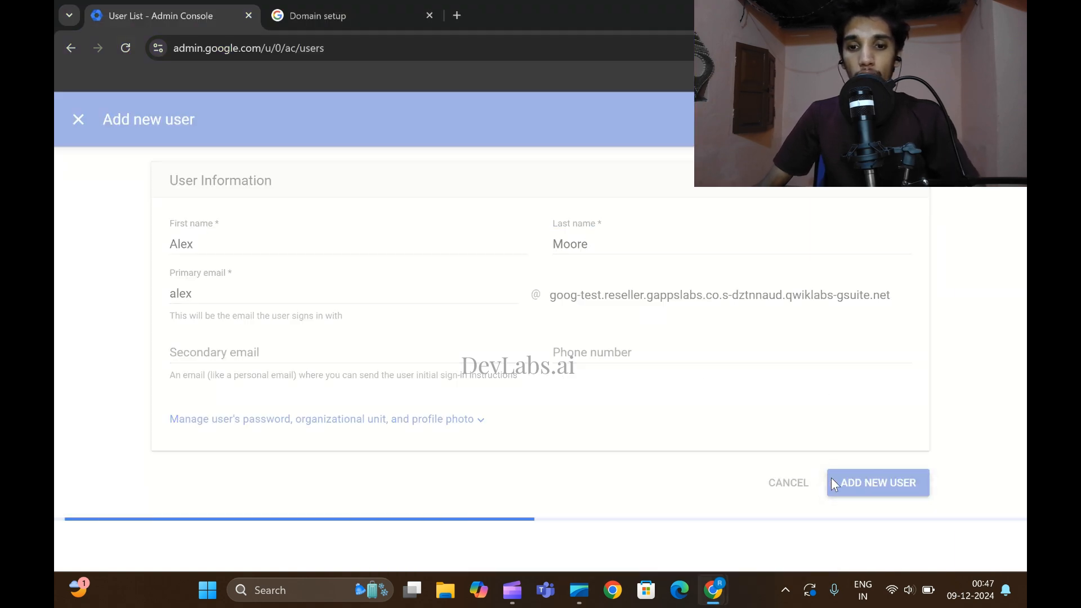
# Copy the first name from step 5 of the lab and start another user in the Admin console with that first name.
pyautogui.moveTo(715, 583)
pyautogui.click(630, 506)
pyautogui.scroll(-1, 507, 326)
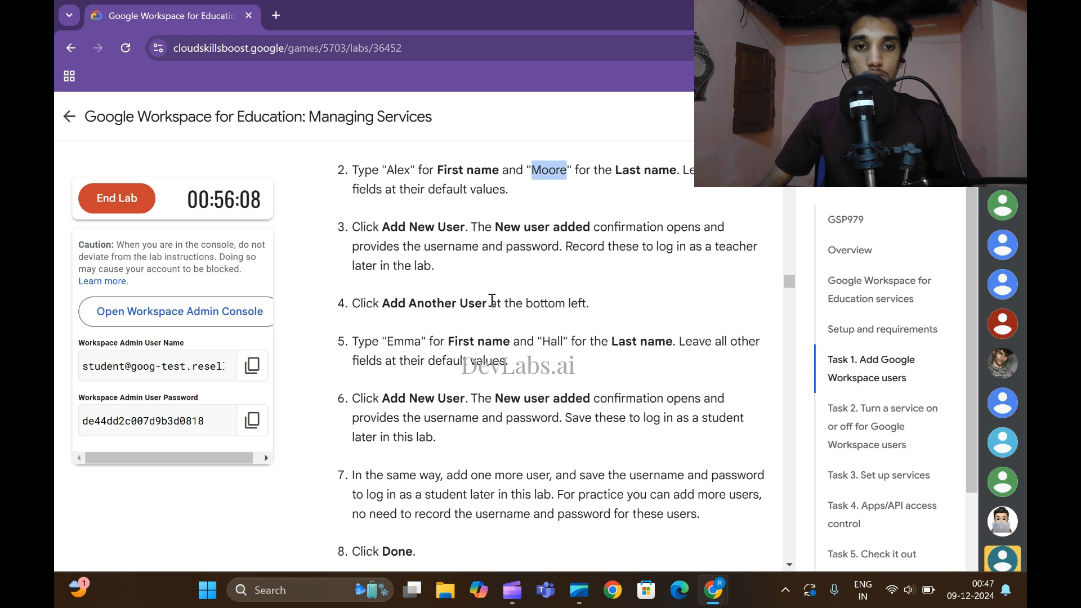
pyautogui.scroll(-1, 492, 302)
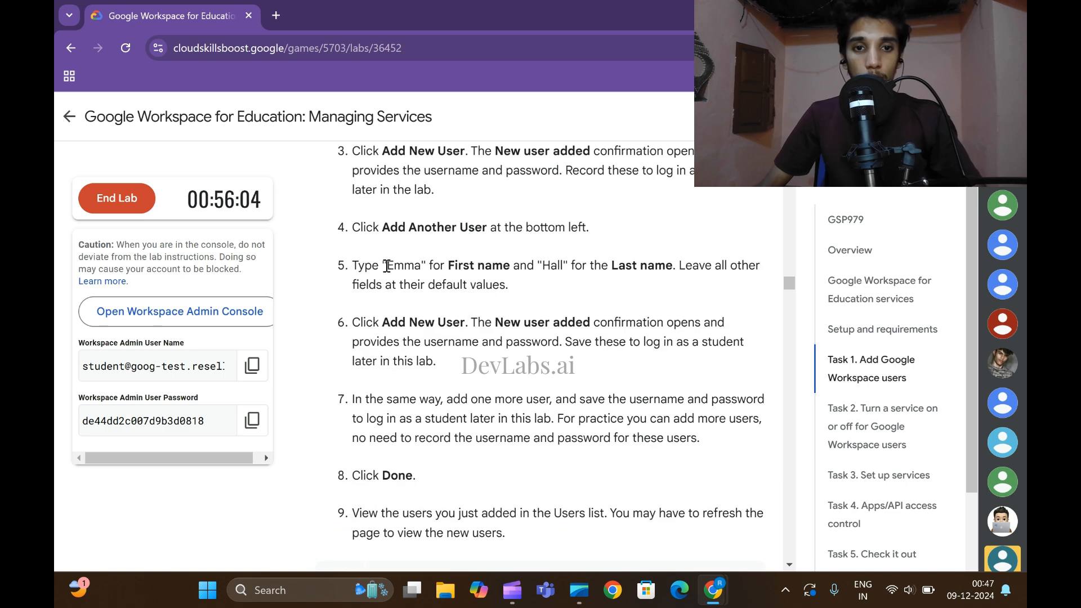
pyautogui.moveTo(388, 265); pyautogui.dragTo(418, 267)
pyautogui.hotkey('ctrl', 'c')
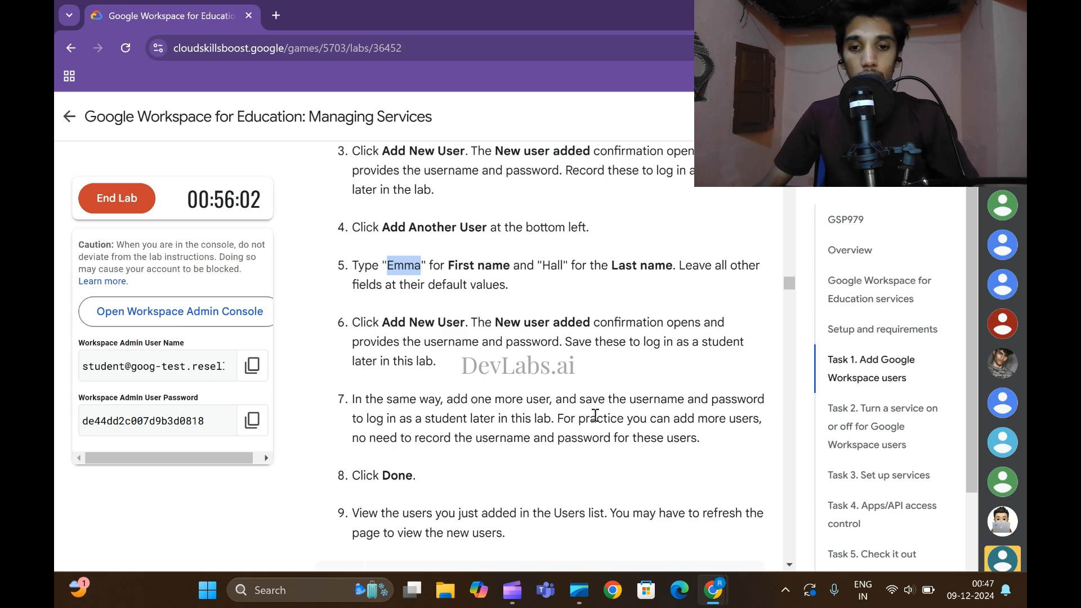
pyautogui.moveTo(713, 588)
pyautogui.click(777, 458)
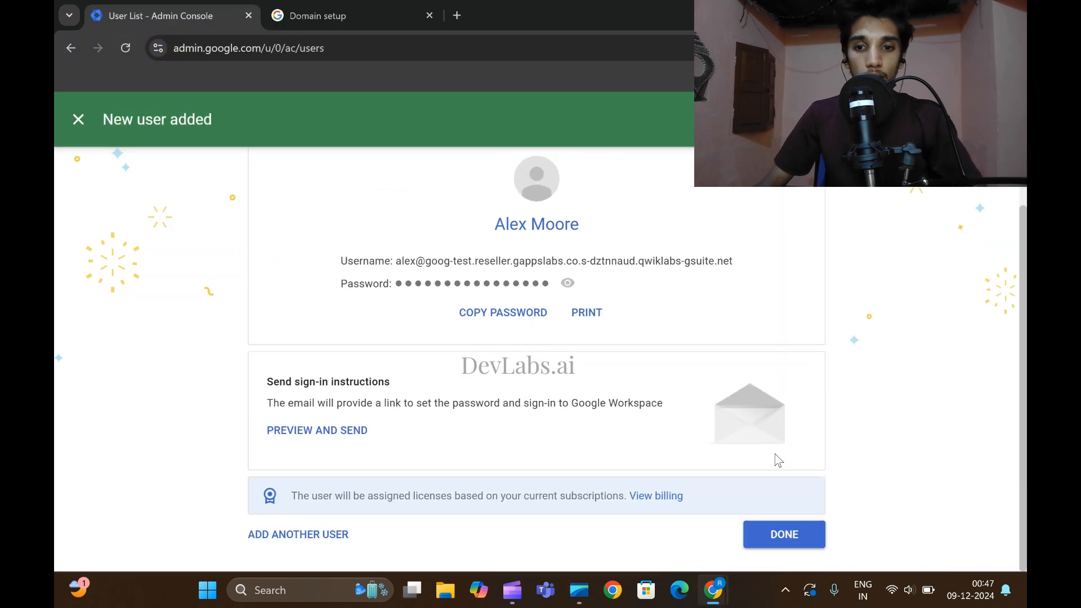
pyautogui.click(296, 536)
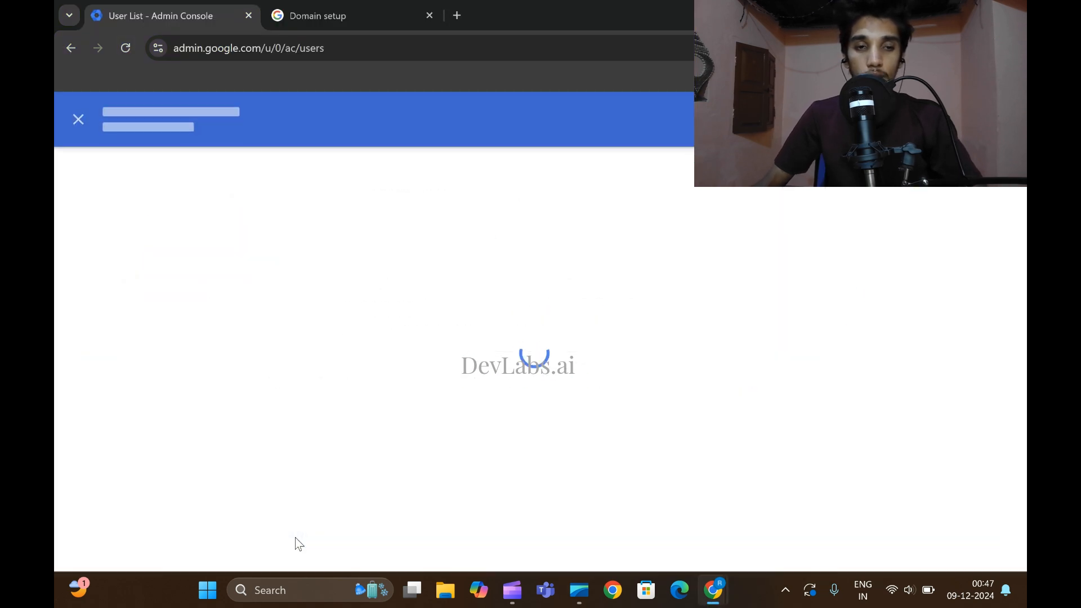
pyautogui.click(290, 238)
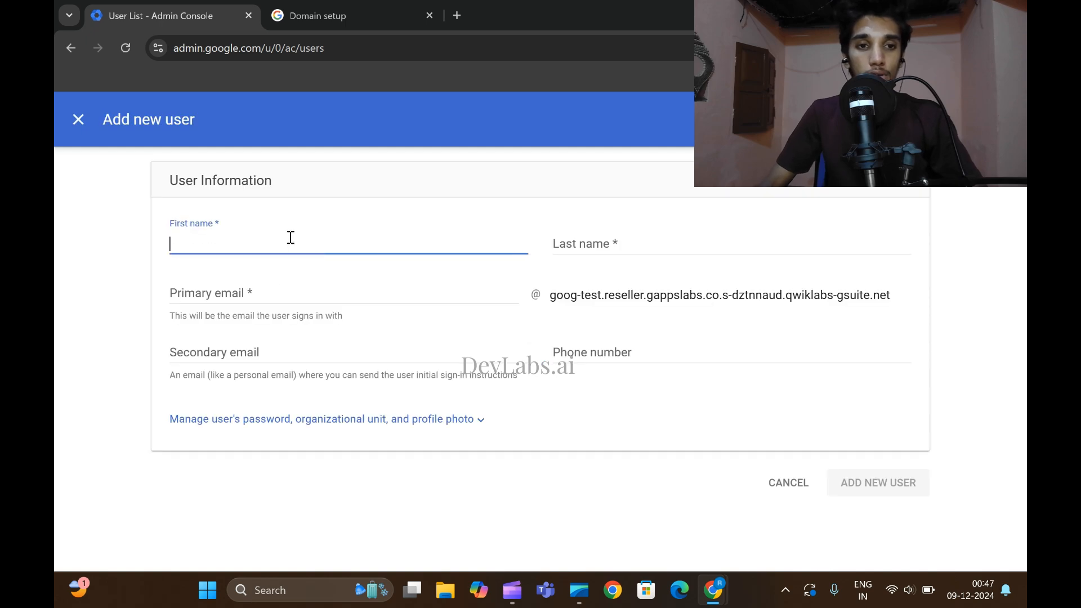
pyautogui.hotkey('ctrl', 'v')
# Copy the last name from step 5 of the lab into the second user's form and add the user.
pyautogui.moveTo(712, 588)
pyautogui.click(625, 540)
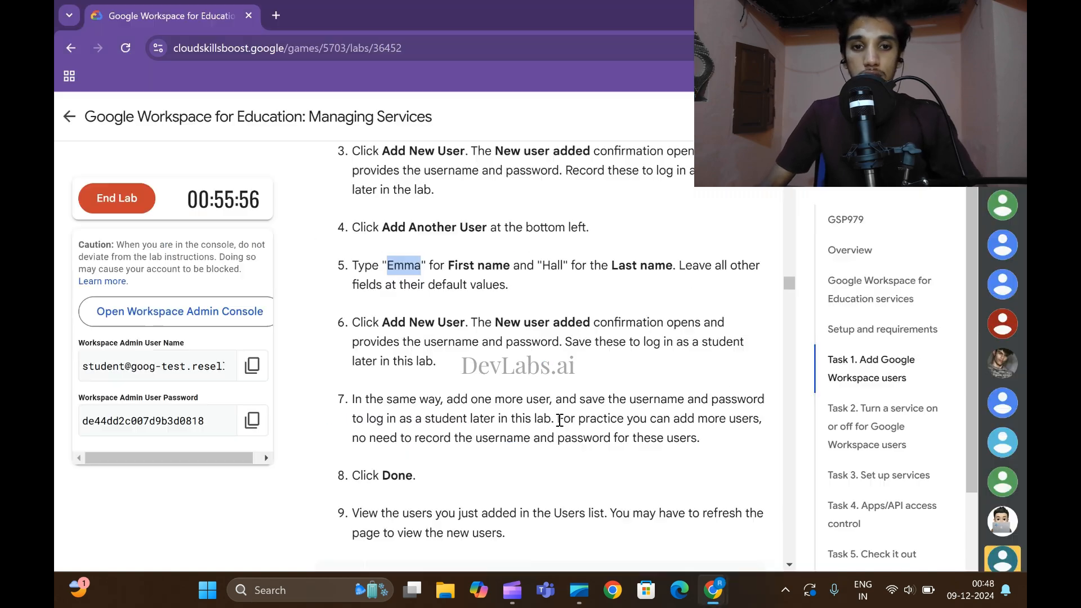
pyautogui.scroll(-2, 462, 290)
pyautogui.moveTo(544, 188); pyautogui.dragTo(564, 190)
pyautogui.hotkey('ctrl', 'c')
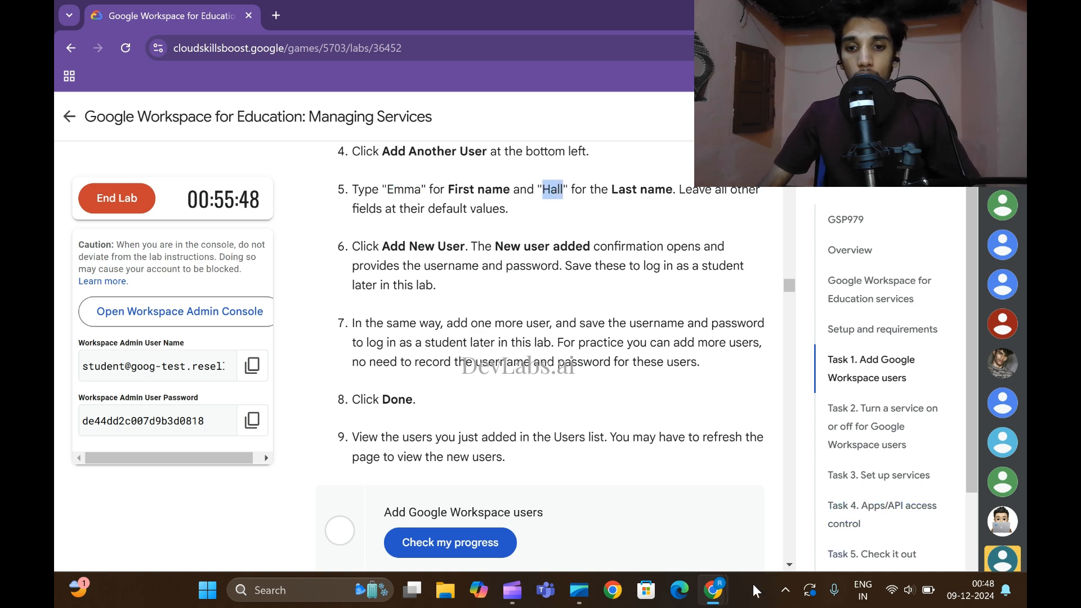
pyautogui.moveTo(712, 588)
pyautogui.click(743, 507)
pyautogui.click(618, 237)
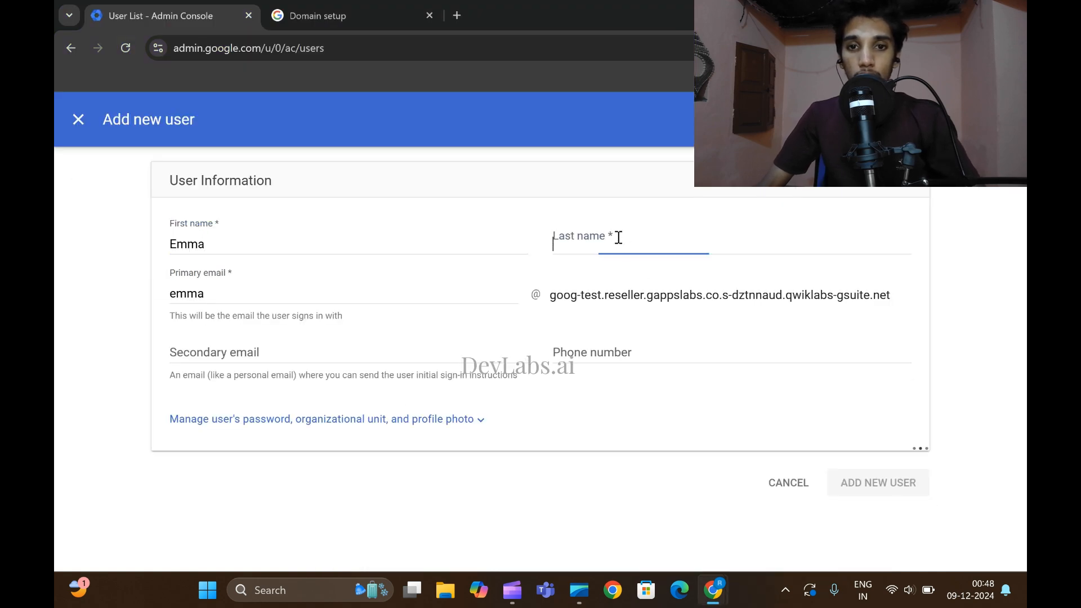
pyautogui.hotkey('ctrl', 'v')
pyautogui.click(859, 481)
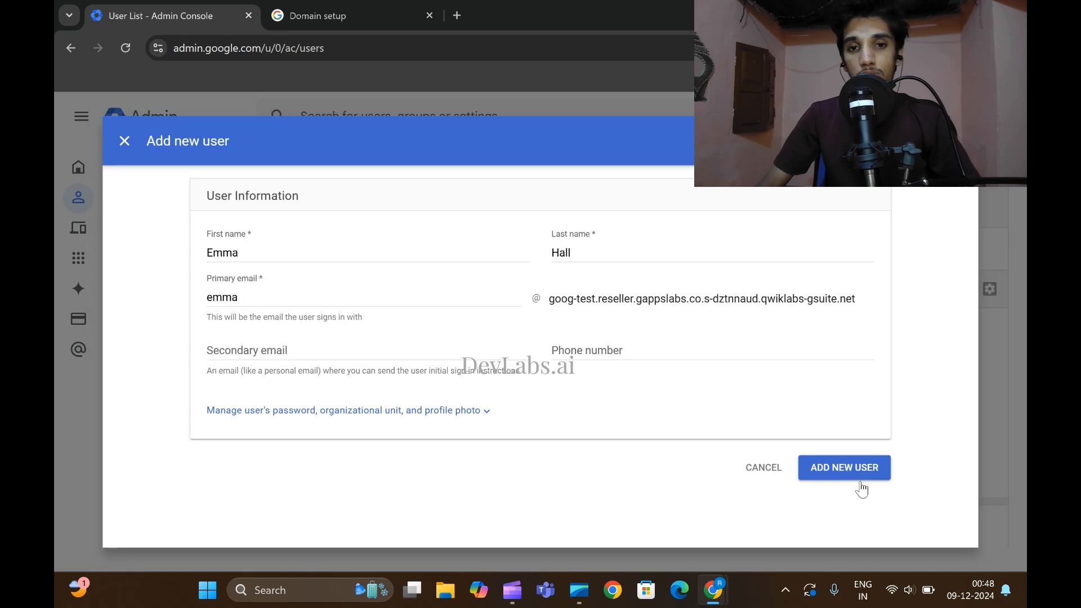
pyautogui.click(859, 481)
# Finish the new user confirmation and password dialogs, and reload the Users list.
pyautogui.click(799, 548)
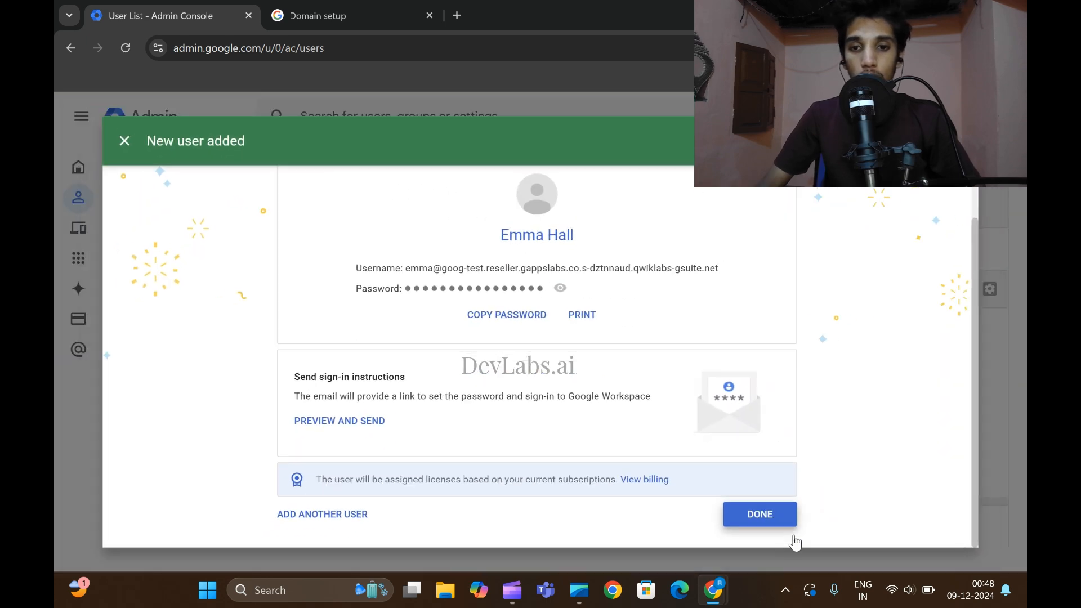
pyautogui.click(678, 517)
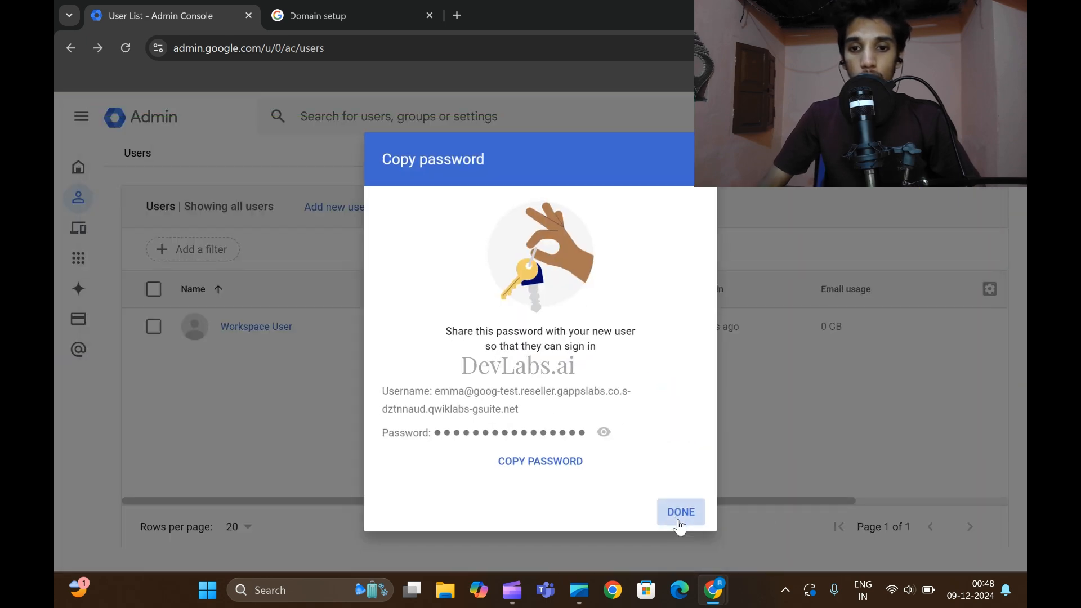
pyautogui.moveTo(726, 594)
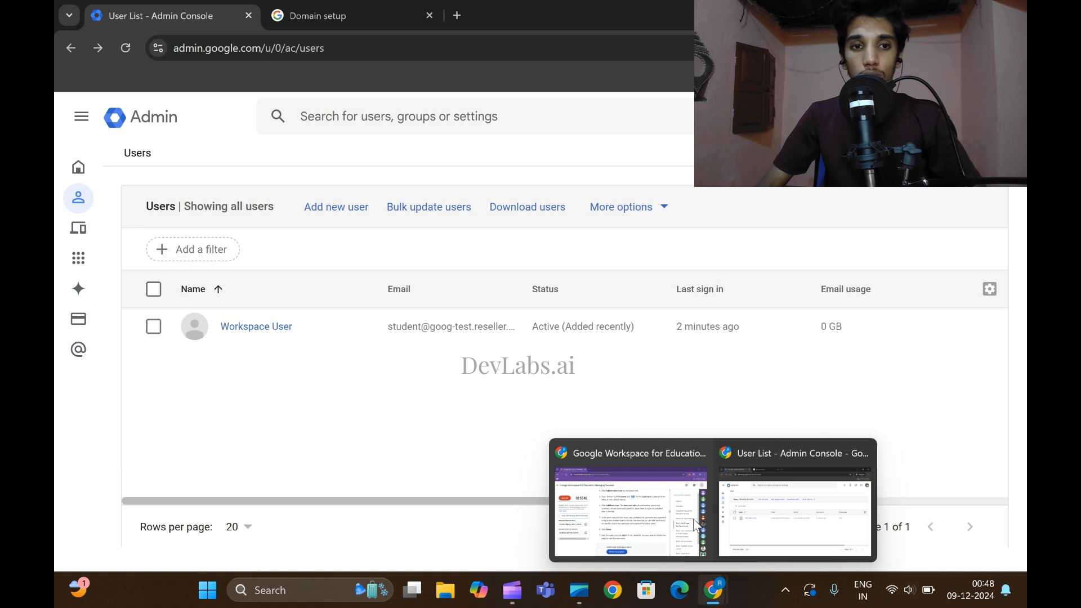
pyautogui.click(127, 52)
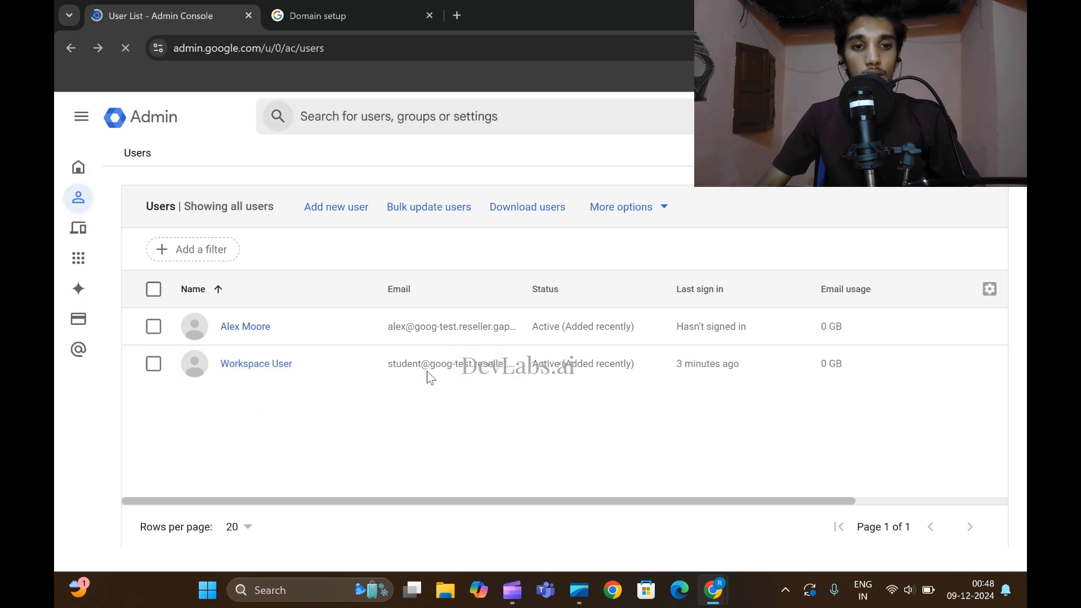
# Return to the lab page and check the progress of the "Add Google Workspace users" task.
pyautogui.moveTo(713, 589)
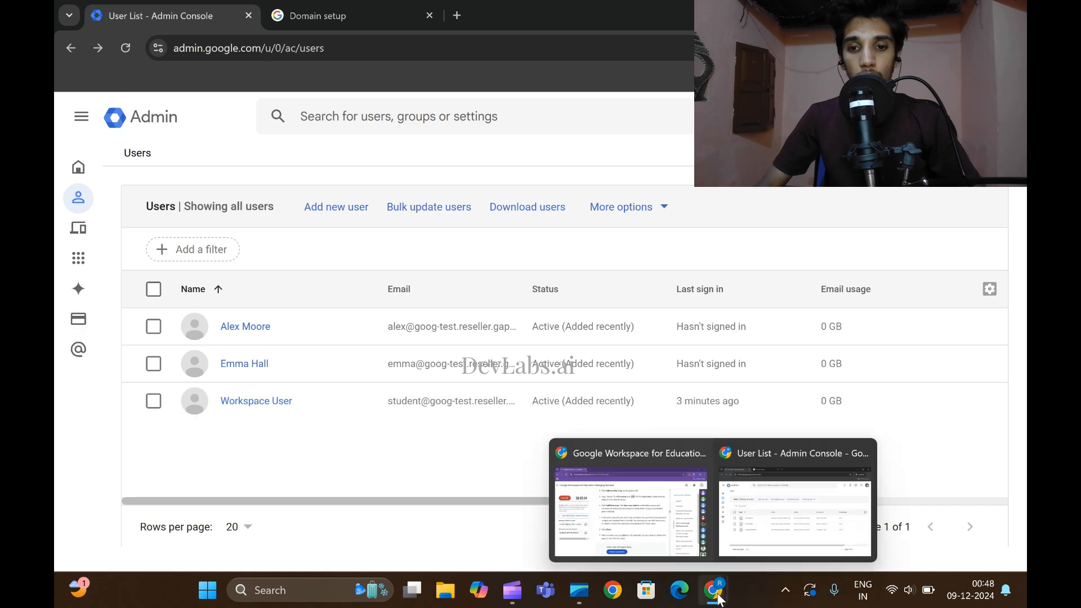
pyautogui.click(615, 523)
pyautogui.click(457, 394)
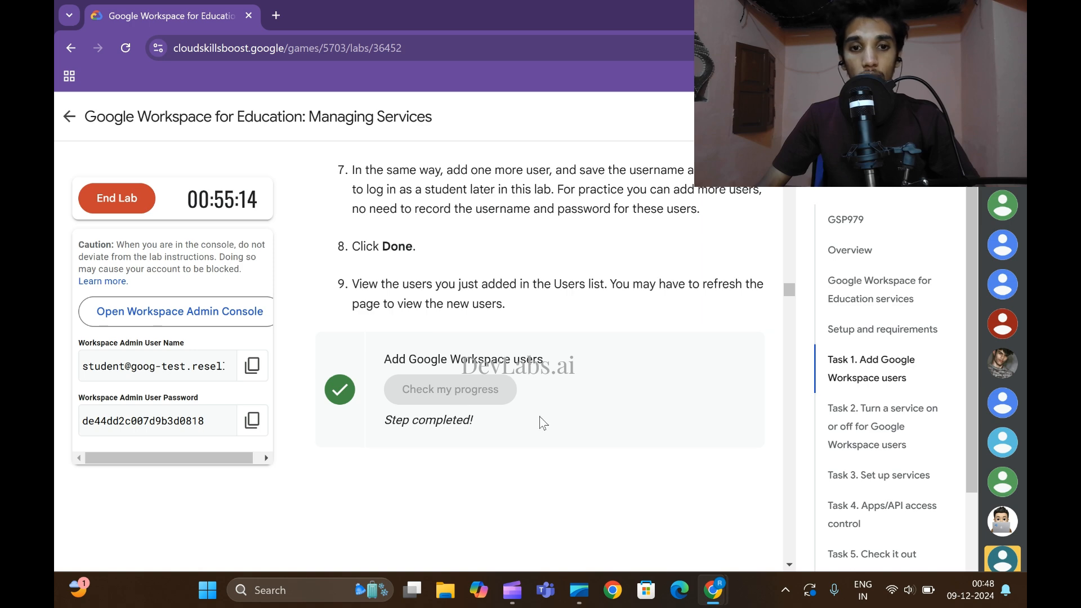
# Find Task 2's instructions for creating the Teachers OU, and open the Directory's Groups page in the Admin console.
pyautogui.scroll(-5, 538, 422)
pyautogui.scroll(-5, 556, 426)
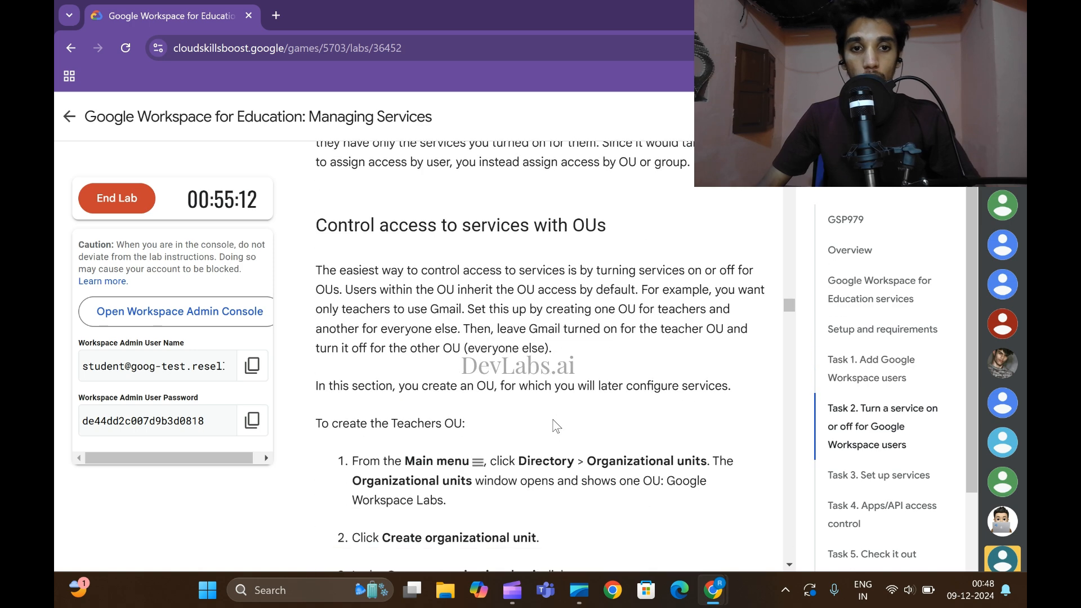
pyautogui.moveTo(713, 590)
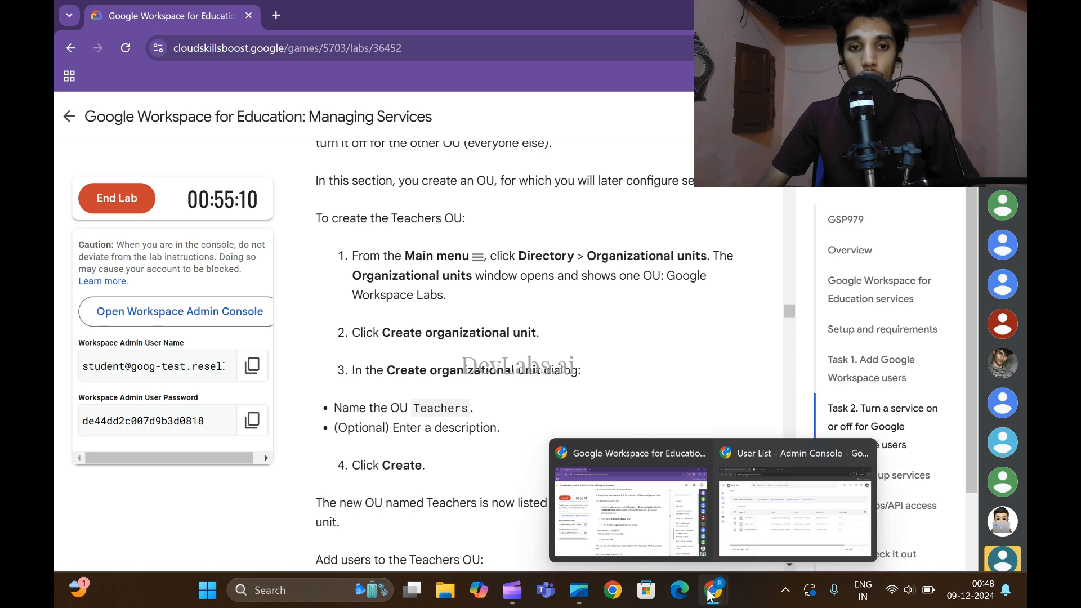
pyautogui.click(799, 501)
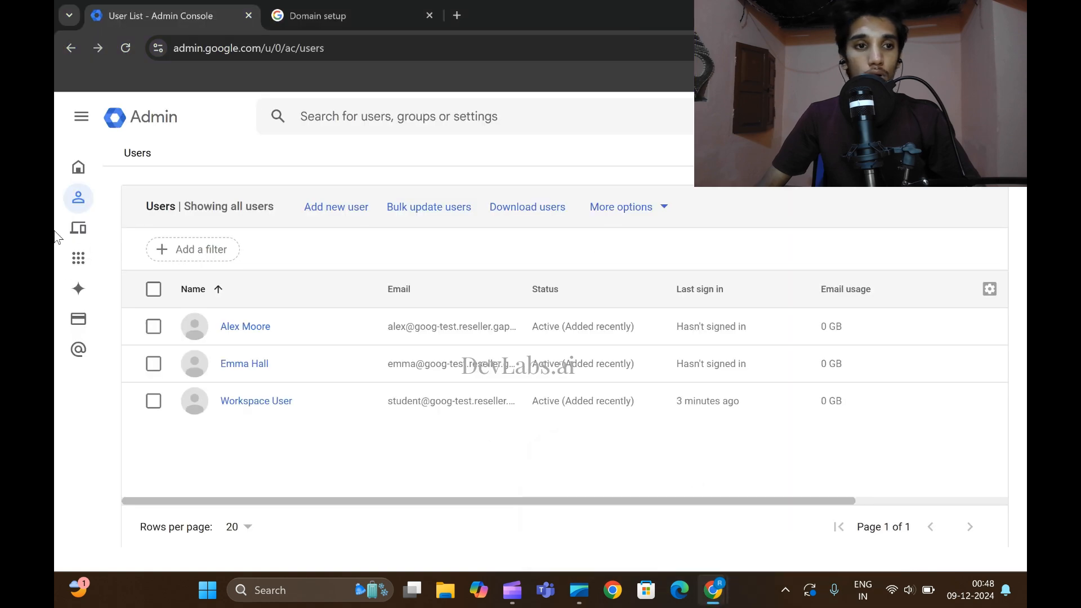
pyautogui.click(79, 198)
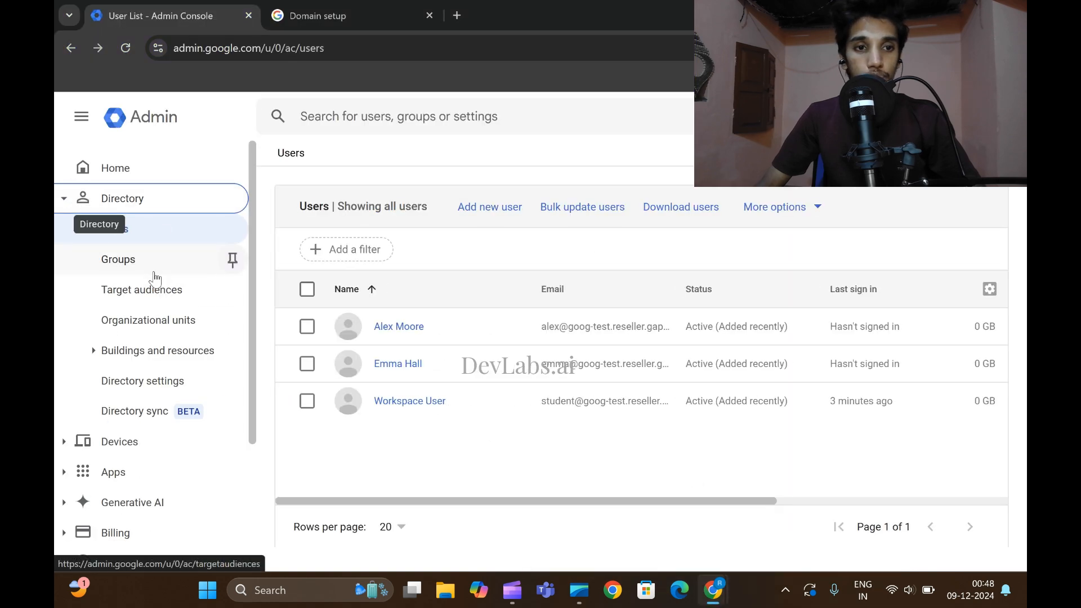
pyautogui.click(147, 265)
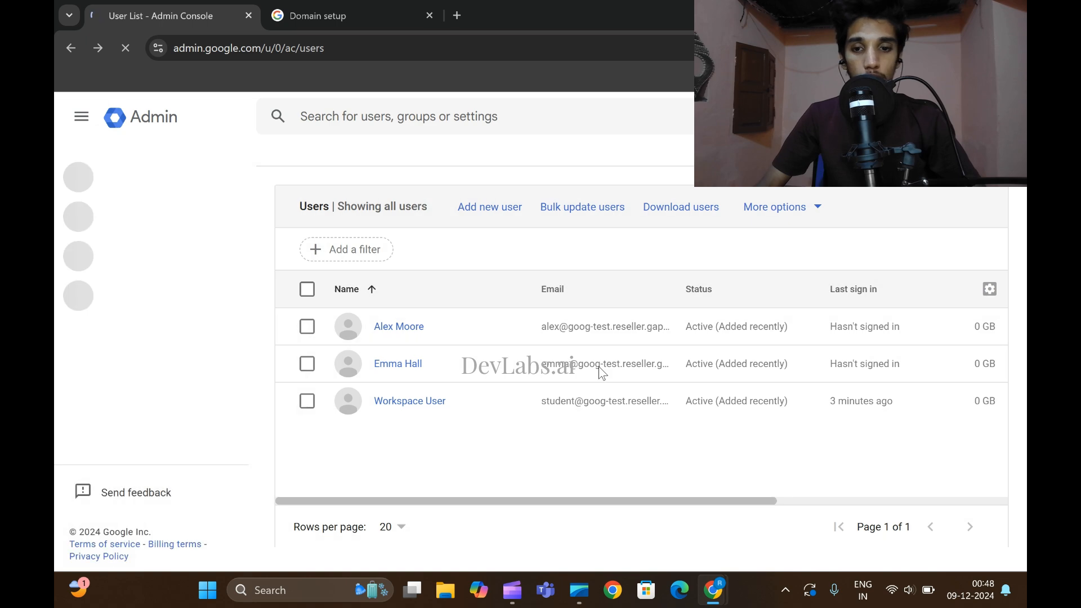
# Return to the lab page and reread the steps for creating the Teachers organizational unit.
pyautogui.moveTo(712, 590)
pyautogui.click(582, 442)
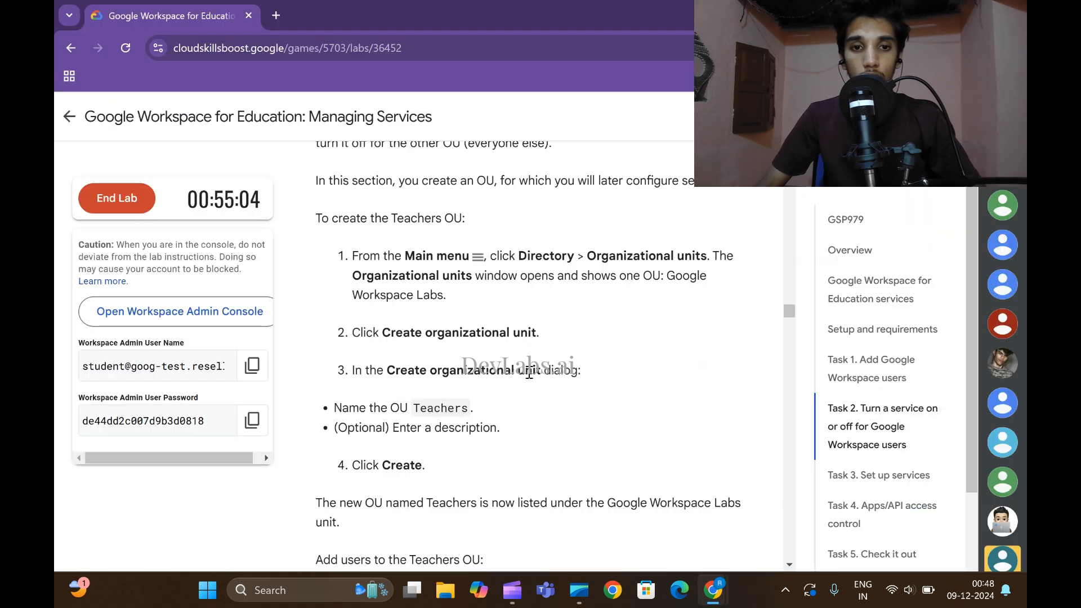
pyautogui.scroll(-1, 529, 373)
pyautogui.scroll(1, 531, 376)
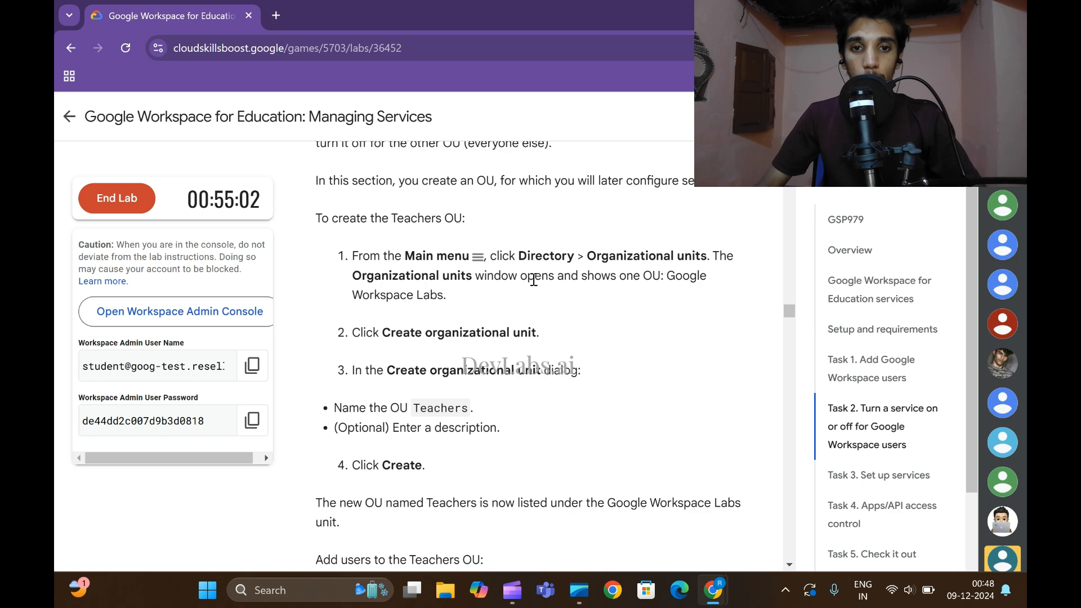
# Switch to the Admin console and open the Directory's Organizational units page.
pyautogui.moveTo(711, 589)
pyautogui.click(802, 506)
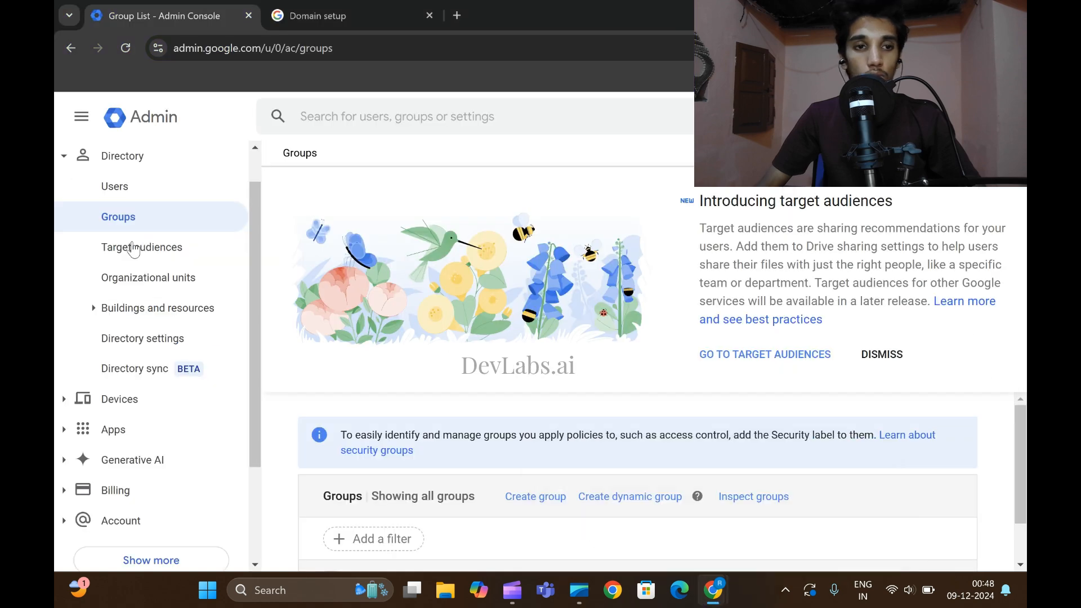
pyautogui.click(128, 279)
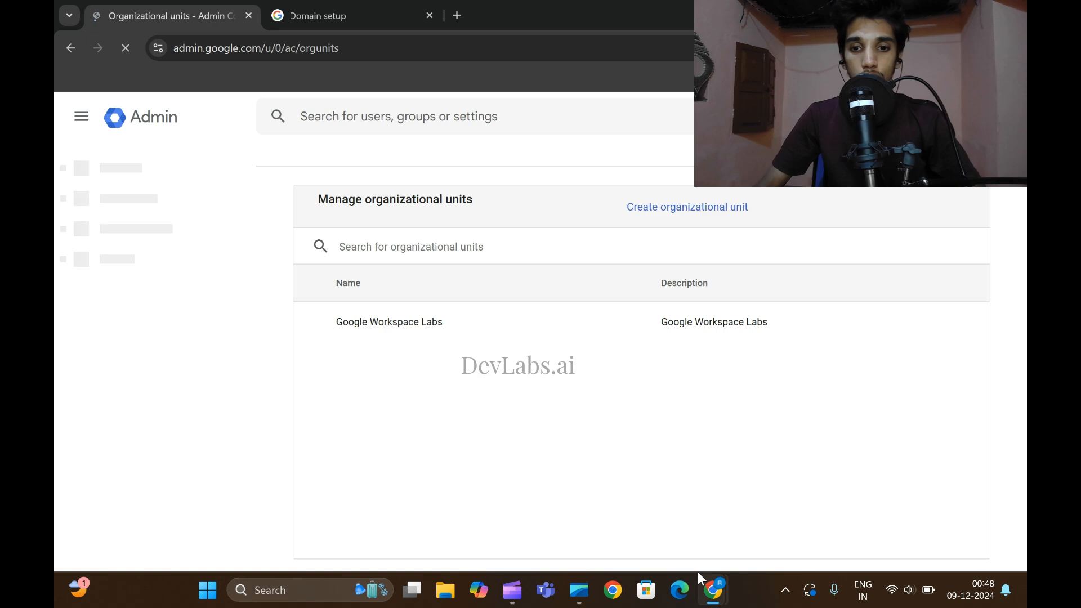
# Return to the lab page and select the OU name "Teachers" in the creation instructions.
pyautogui.moveTo(711, 589)
pyautogui.click(639, 450)
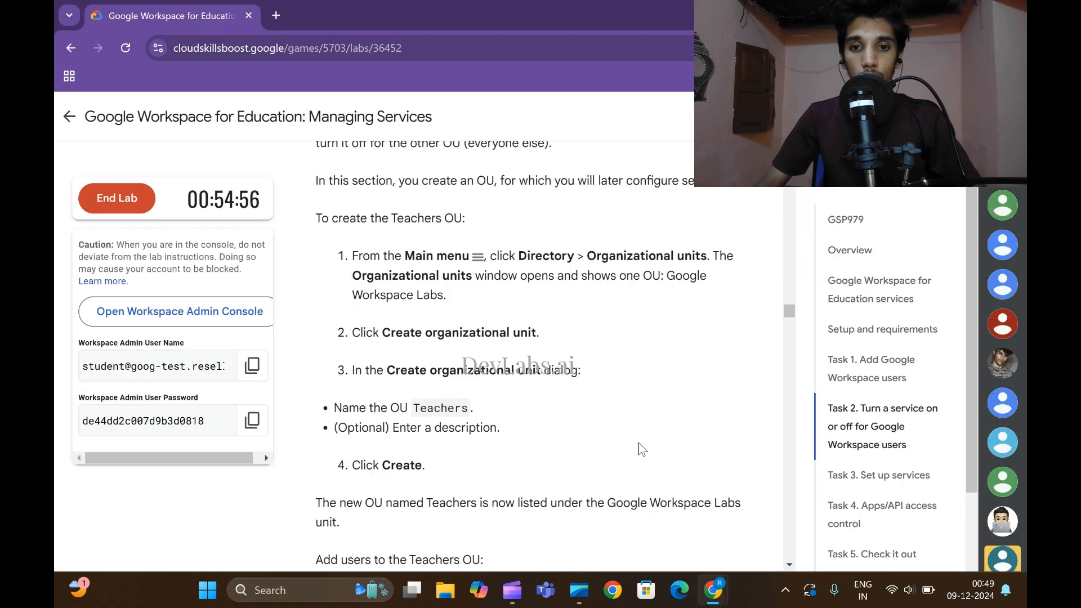
pyautogui.scroll(-1, 398, 287)
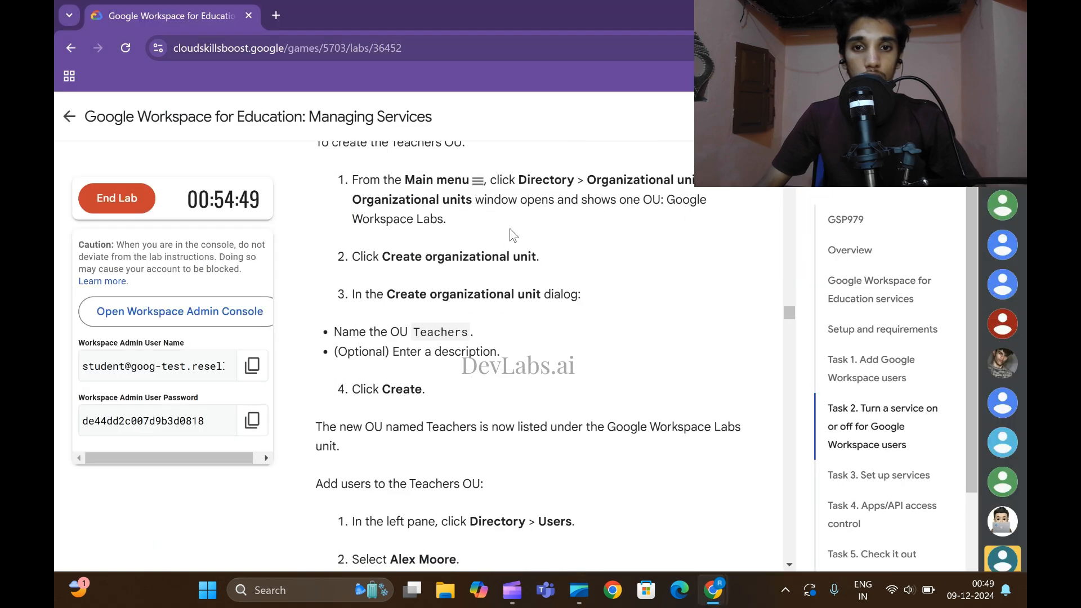
pyautogui.scroll(-1, 319, 227)
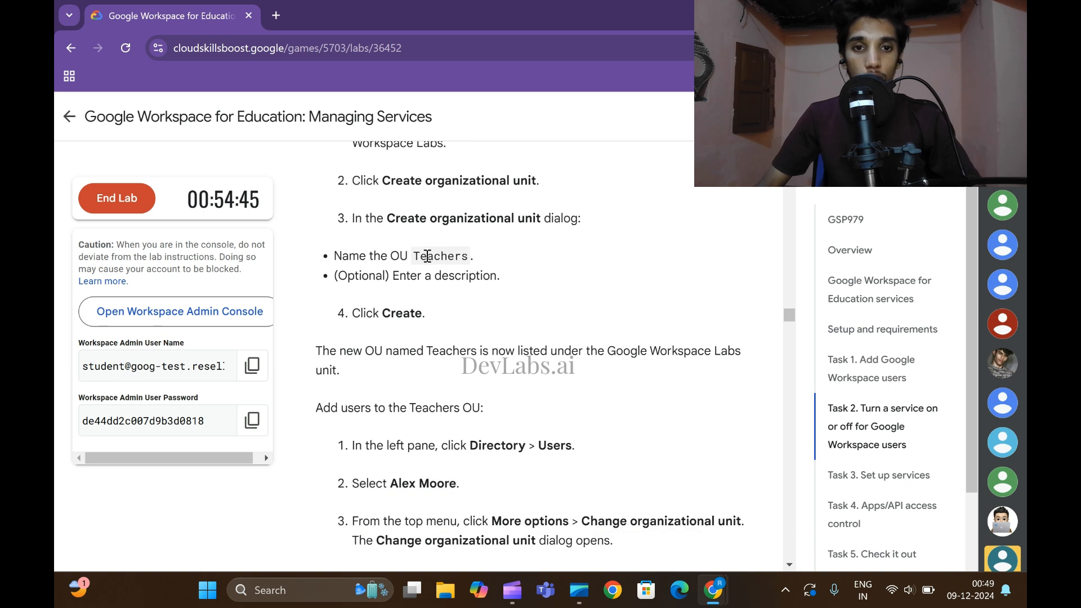
pyautogui.moveTo(413, 257); pyautogui.dragTo(462, 258)
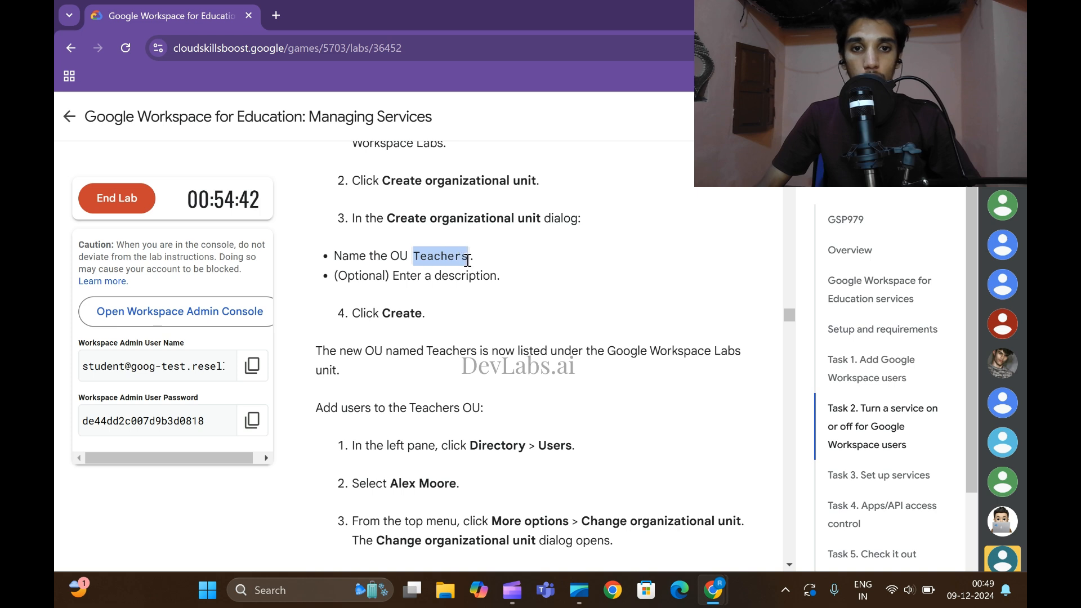
# In the Admin console, create an organizational unit named Teachers under Google Workspace Labs.
pyautogui.moveTo(714, 596)
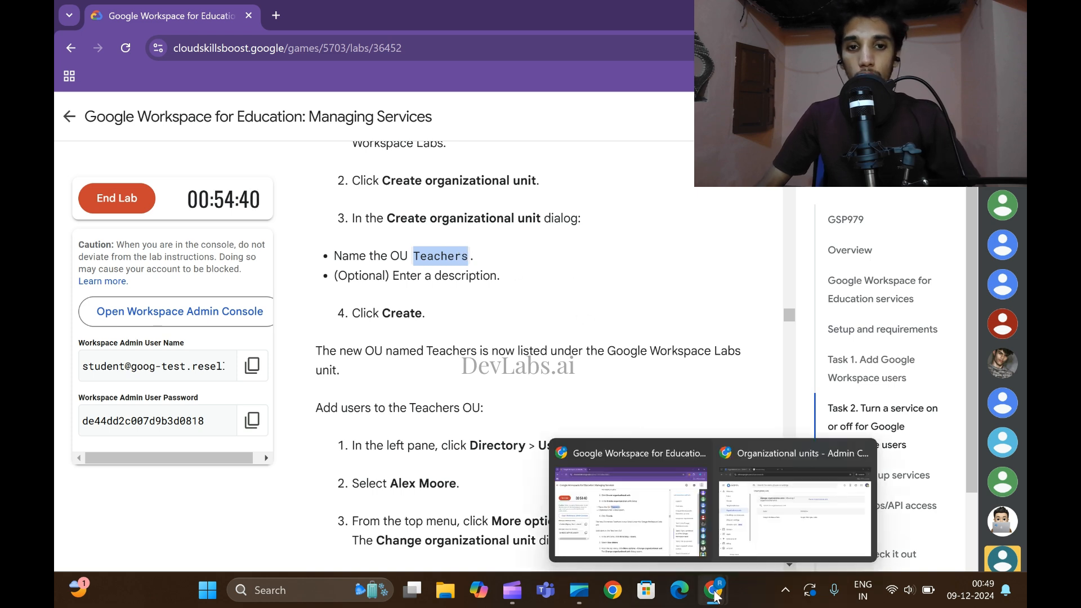
pyautogui.click(794, 495)
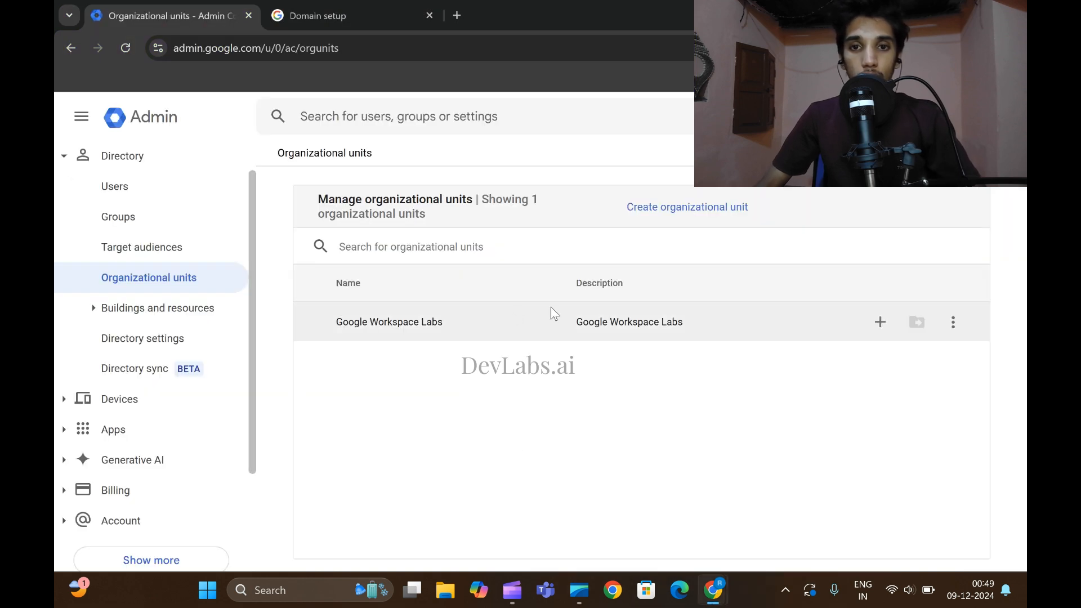
pyautogui.click(697, 212)
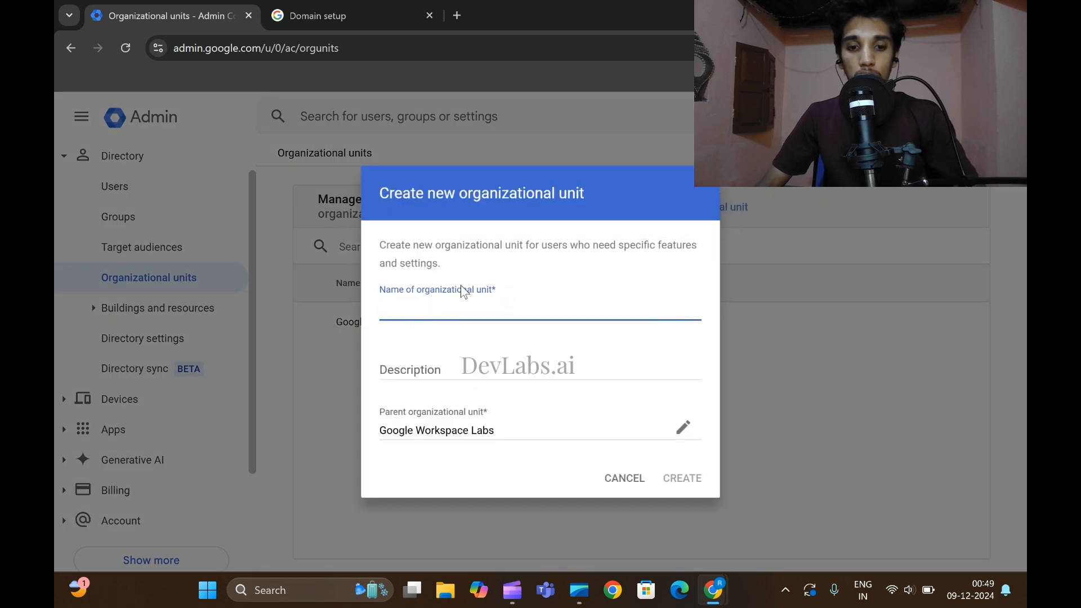
pyautogui.write('Teachers')
pyautogui.click(683, 482)
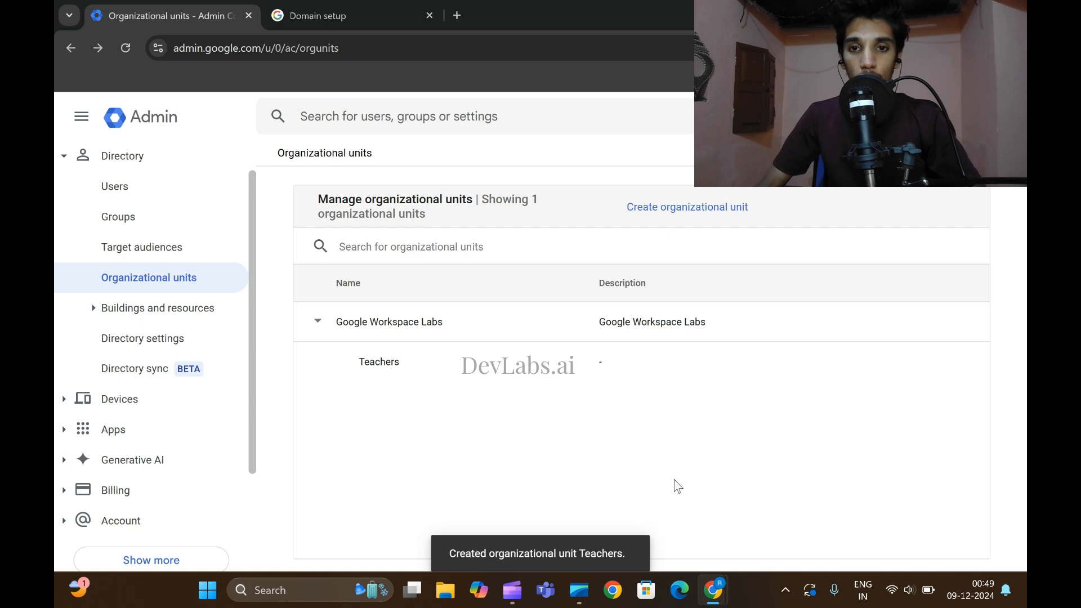
# Return to the lab page and copy the second OU name, "Students", from the Task 2 instructions.
pyautogui.moveTo(712, 590)
pyautogui.click(630, 543)
pyautogui.scroll(-7, 454, 318)
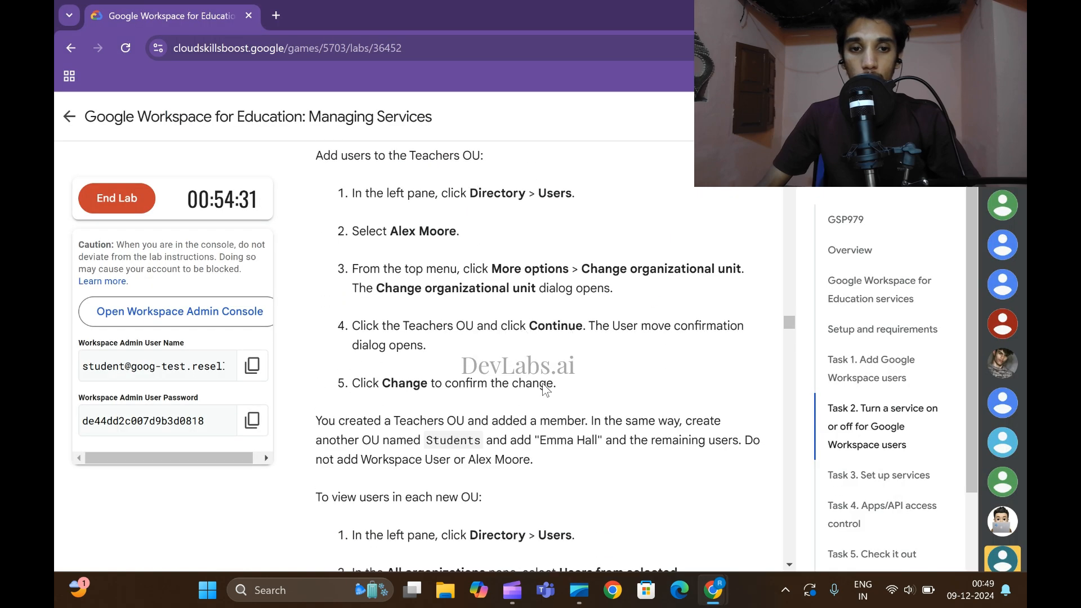
pyautogui.moveTo(426, 317); pyautogui.dragTo(482, 317)
pyautogui.hotkey('ctrl', 'c')
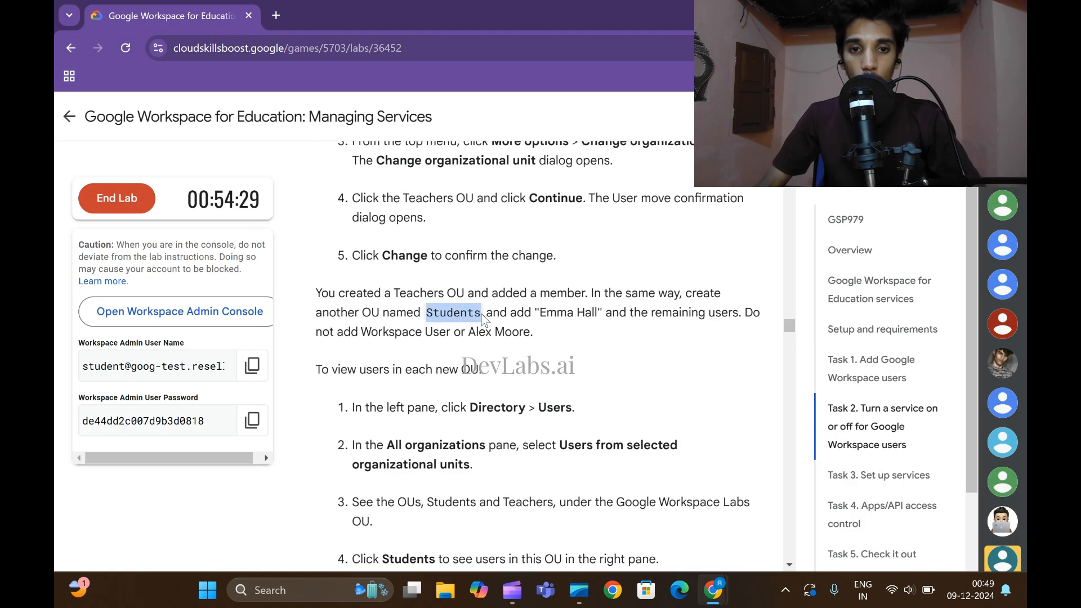
# In the Admin console, create an organizational unit named Students under Google Workspace Labs.
pyautogui.moveTo(712, 590)
pyautogui.click(738, 512)
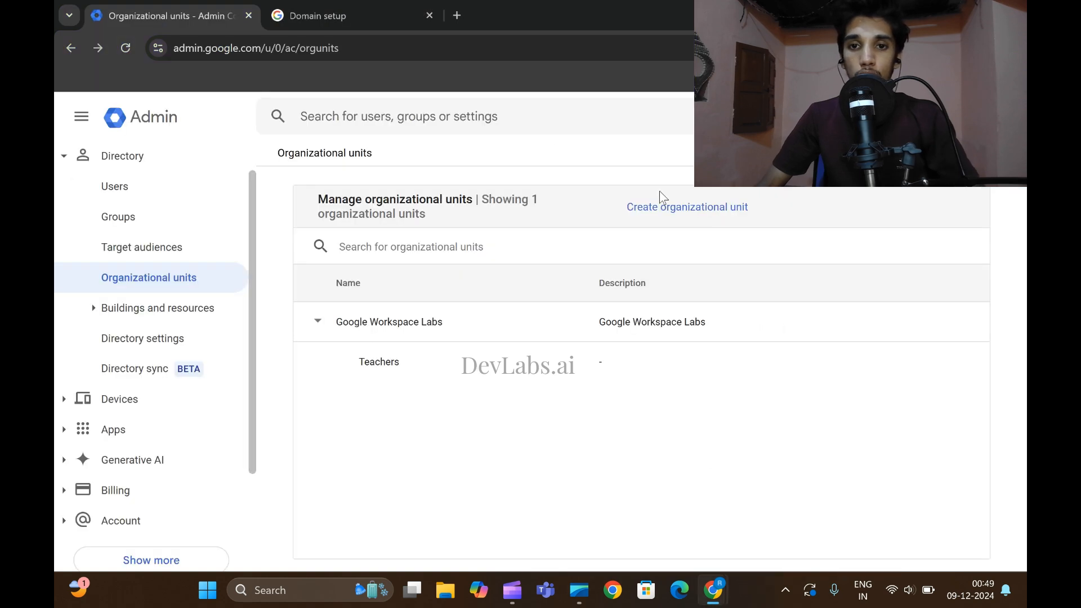
pyautogui.click(666, 207)
pyautogui.hotkey('ctrl', 'v')
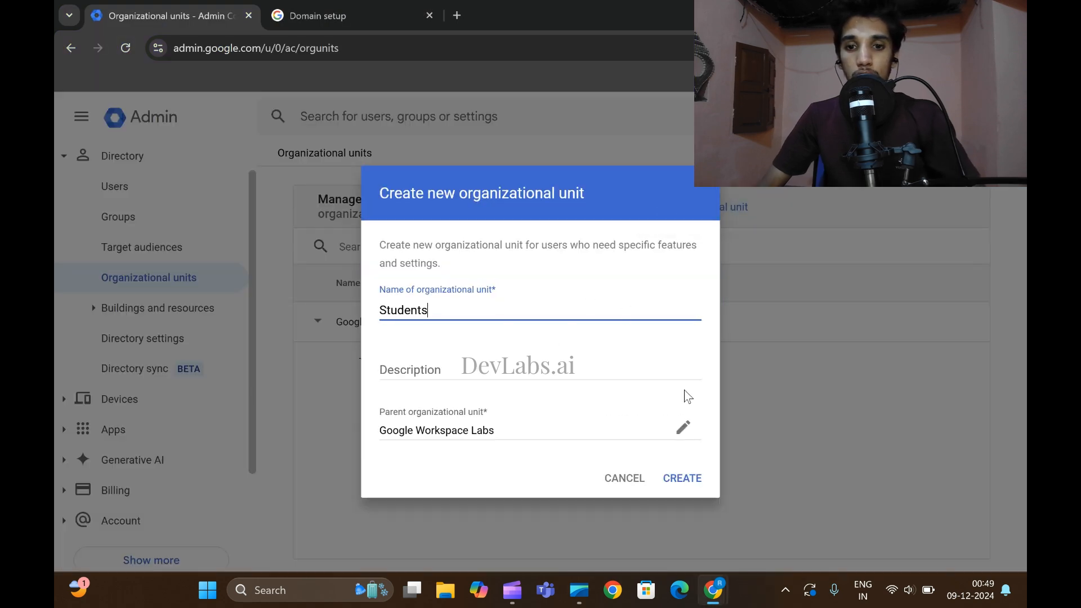
pyautogui.click(682, 479)
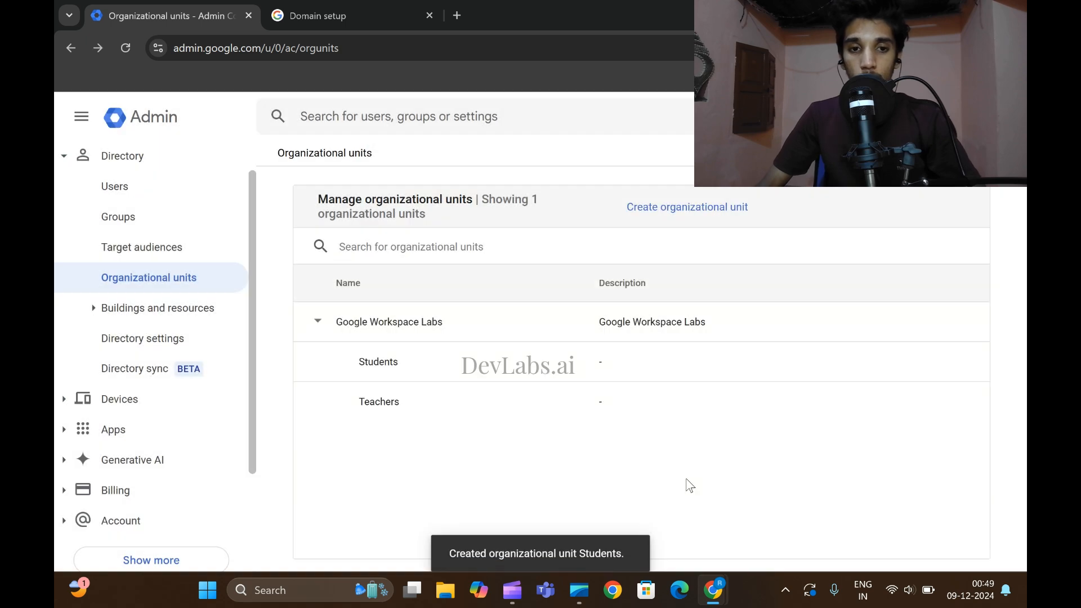
# Return to the lab page and review the instructions for adding users to the Teachers OU.
pyautogui.moveTo(721, 588)
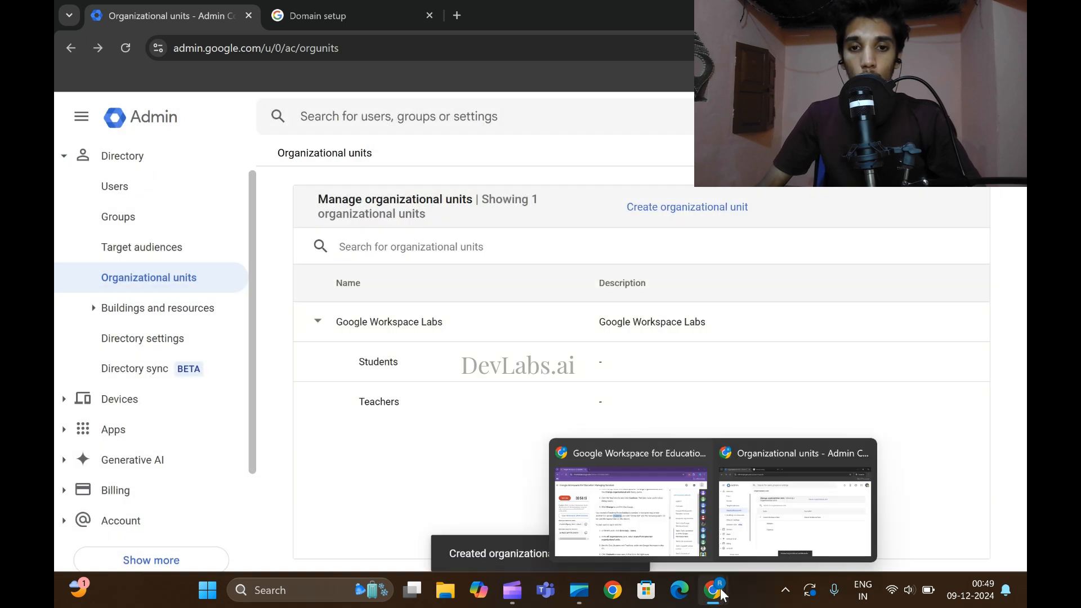
pyautogui.click(623, 518)
pyautogui.scroll(-2, 622, 406)
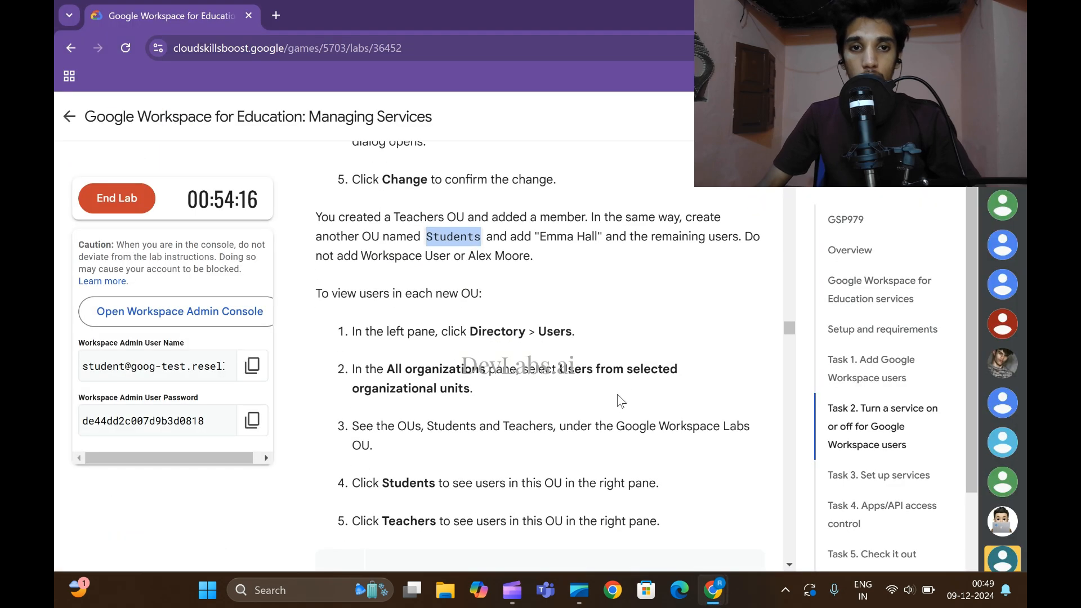
pyautogui.scroll(3, 619, 400)
pyautogui.scroll(-2, 620, 401)
pyautogui.scroll(4, 563, 377)
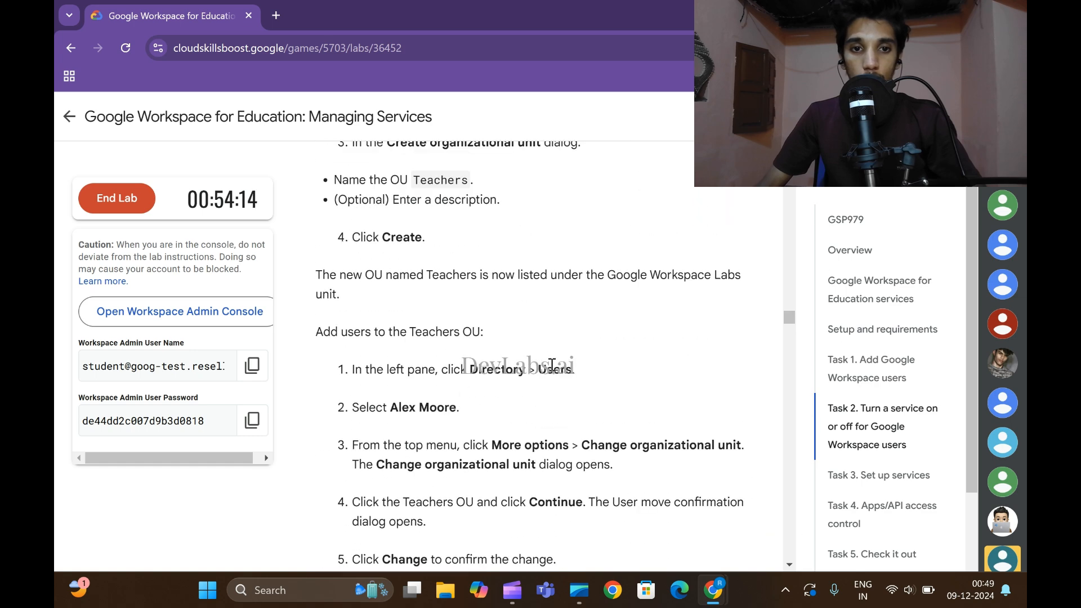
# Open the Directory's Users list in the Admin console, and recheck the lab's steps for changing a user's organizational unit.
pyautogui.click(793, 501)
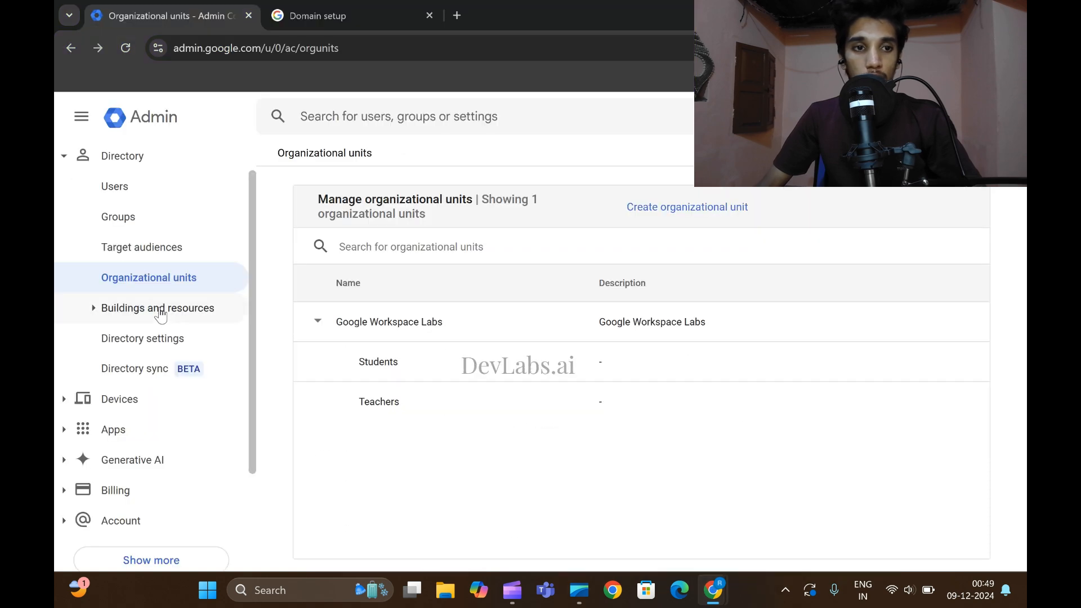
pyautogui.click(123, 187)
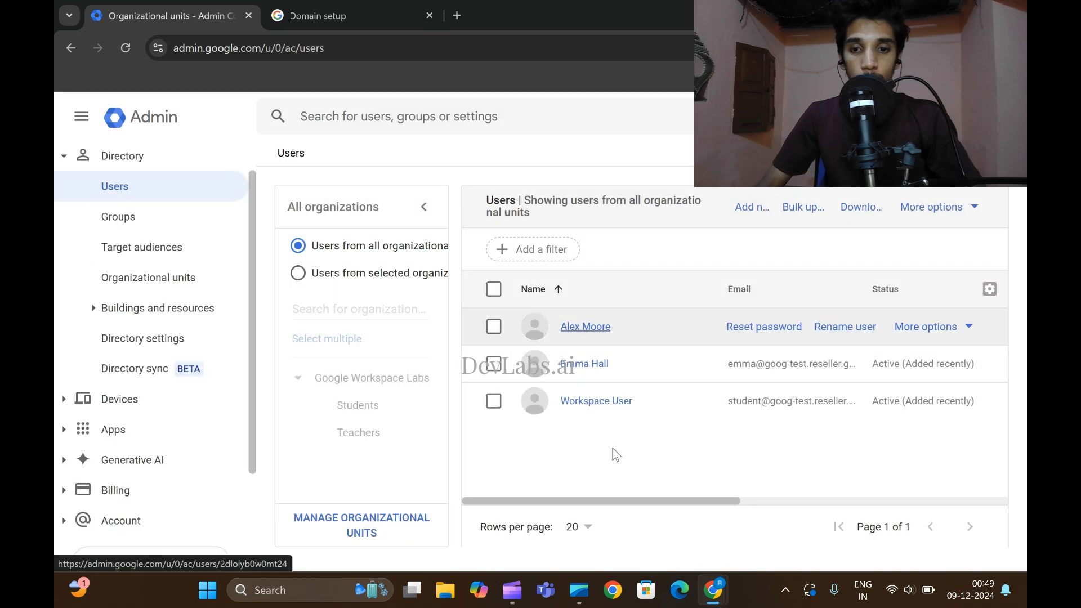
pyautogui.moveTo(713, 588)
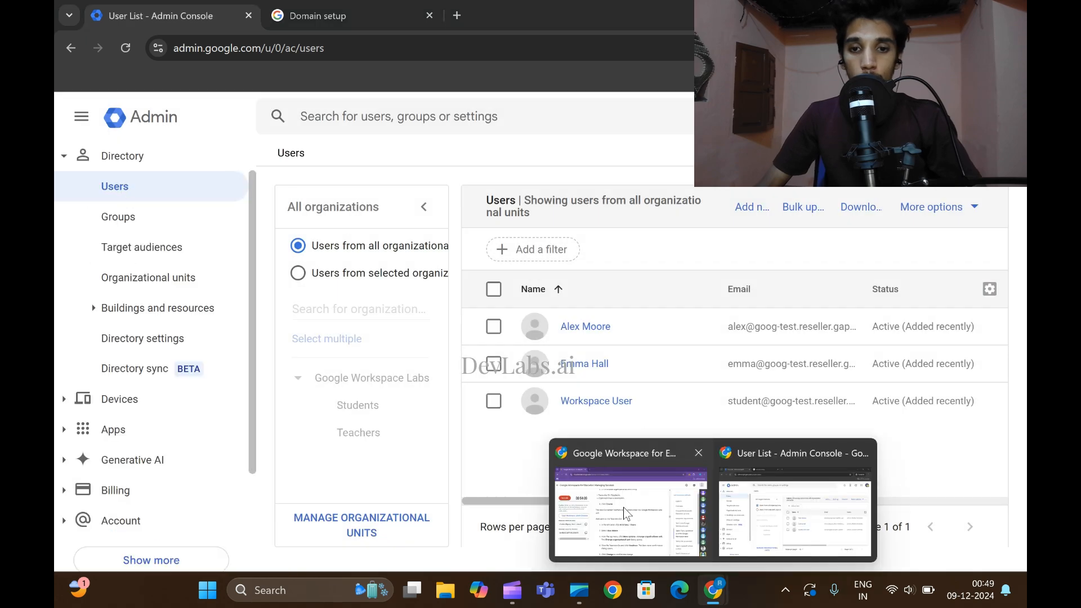
pyautogui.click(641, 498)
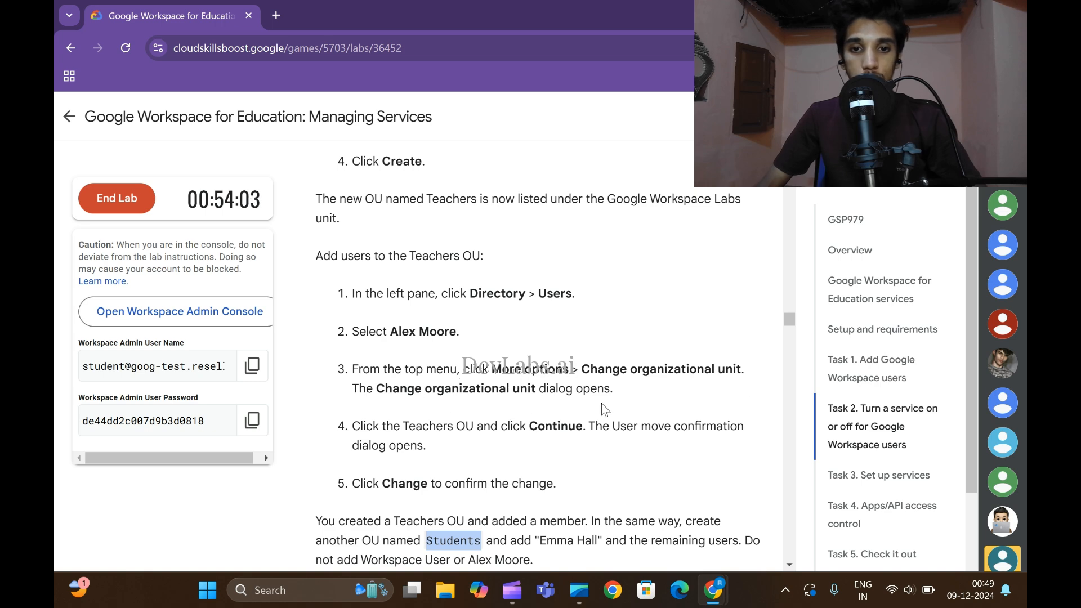
pyautogui.scroll(-1, 589, 444)
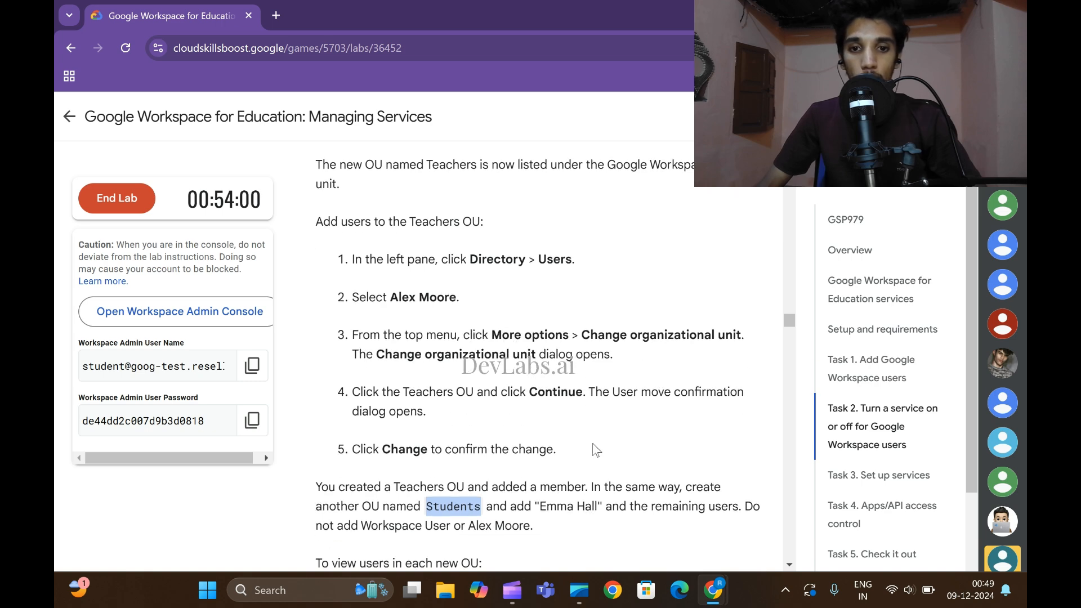
# In the Admin console, move the first listed user to the Teachers organizational unit, and reload the Users list.
pyautogui.moveTo(716, 585)
pyautogui.click(751, 527)
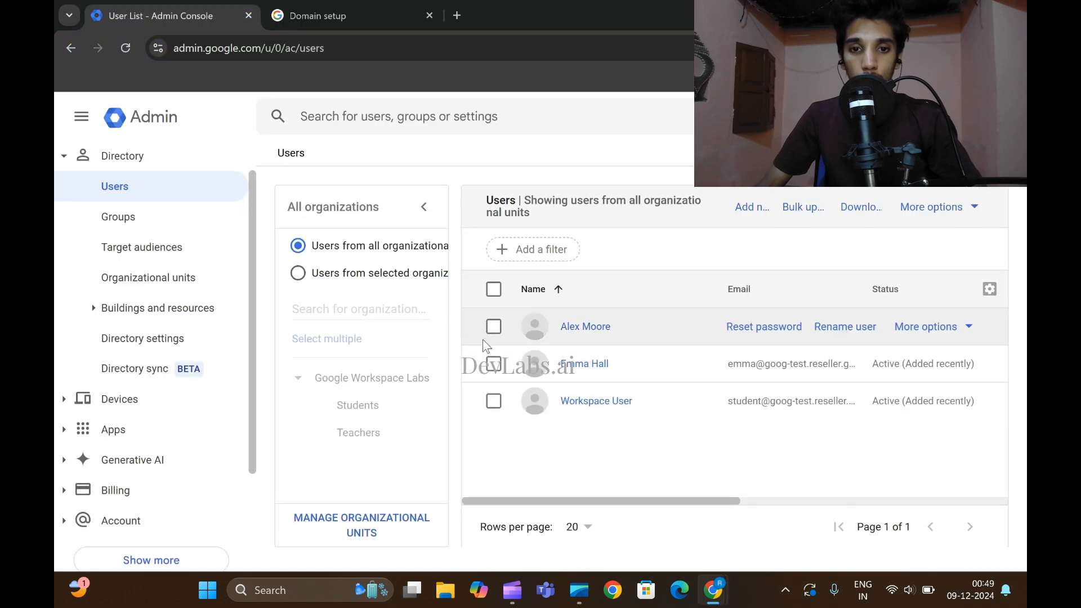
pyautogui.click(494, 327)
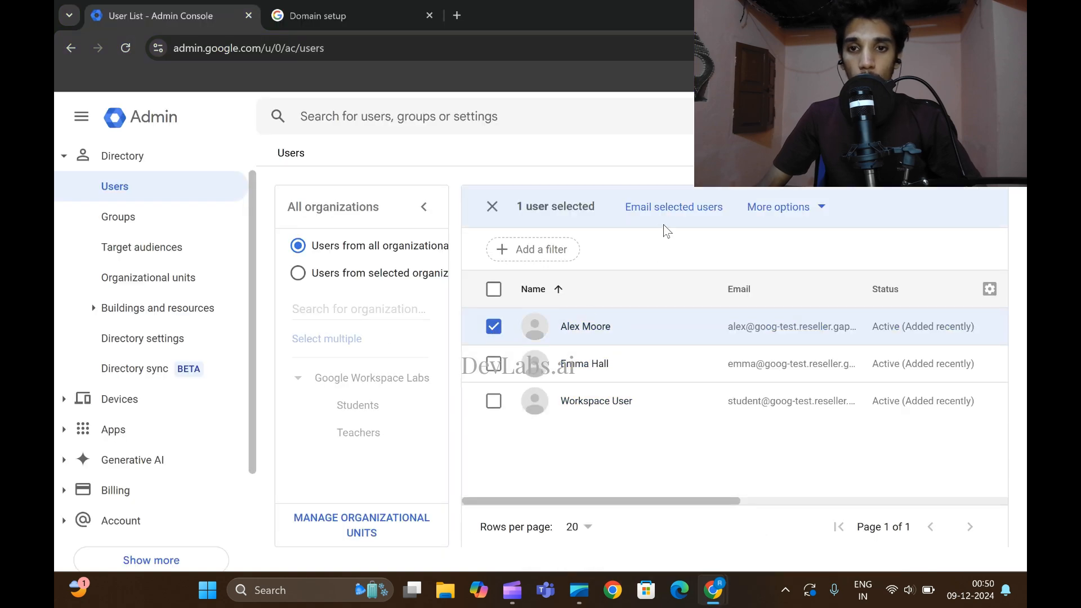
pyautogui.click(772, 218)
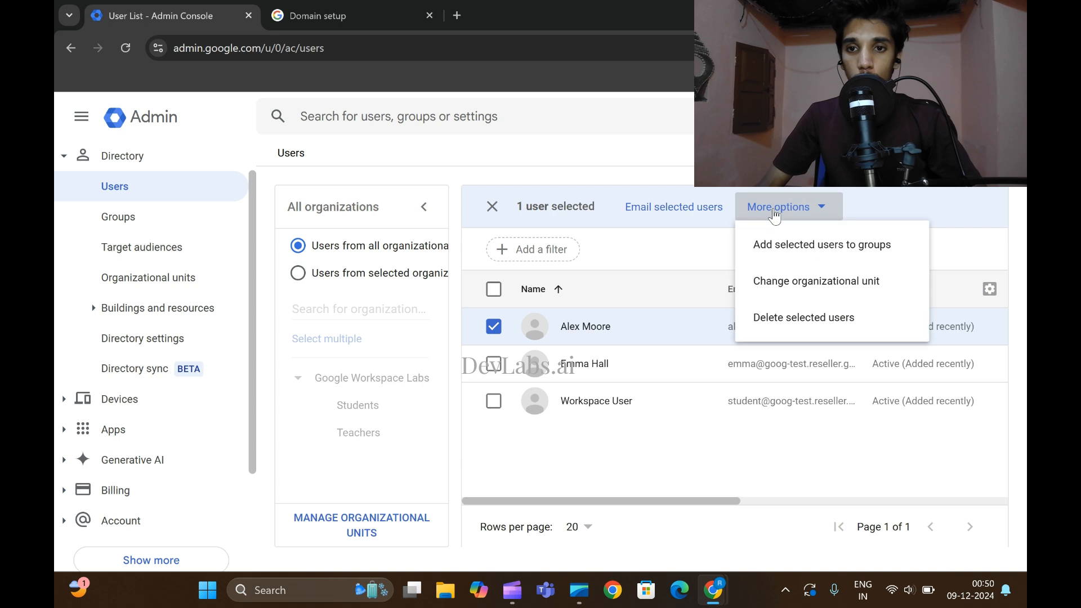
pyautogui.click(796, 288)
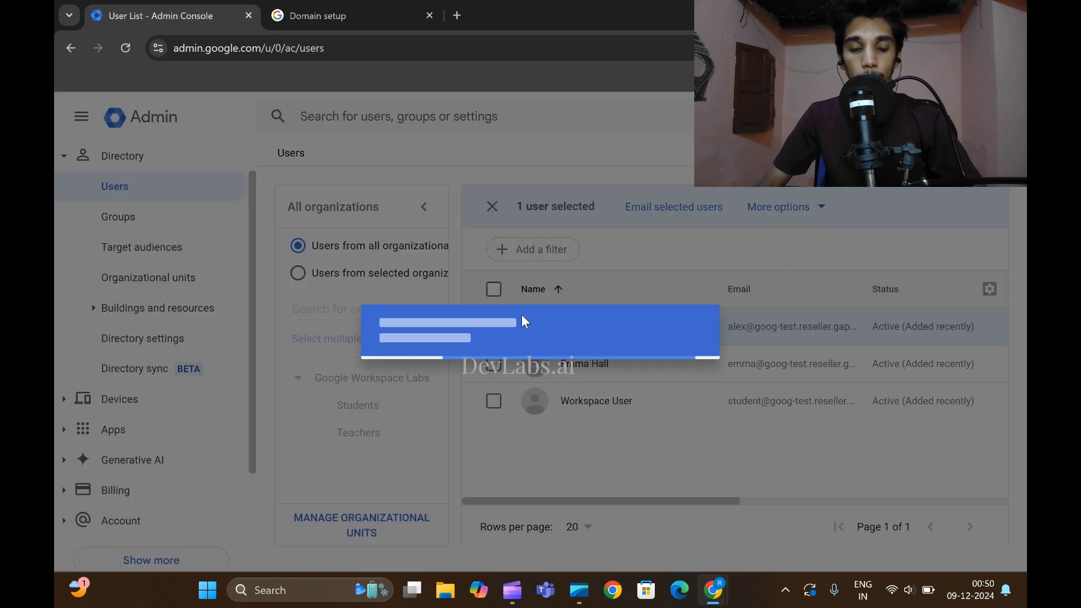
pyautogui.click(462, 367)
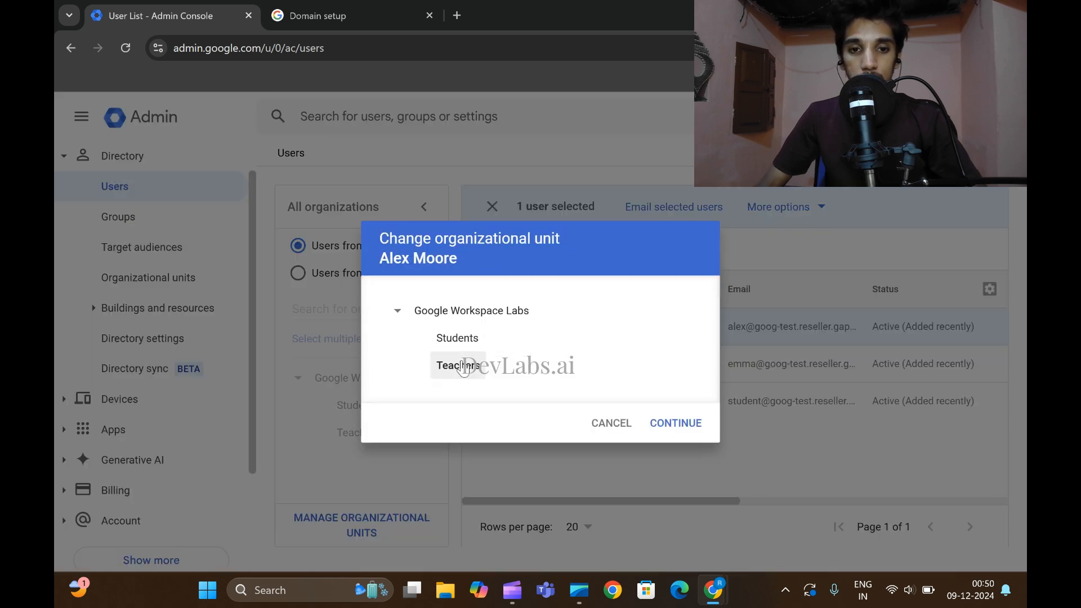
pyautogui.click(655, 431)
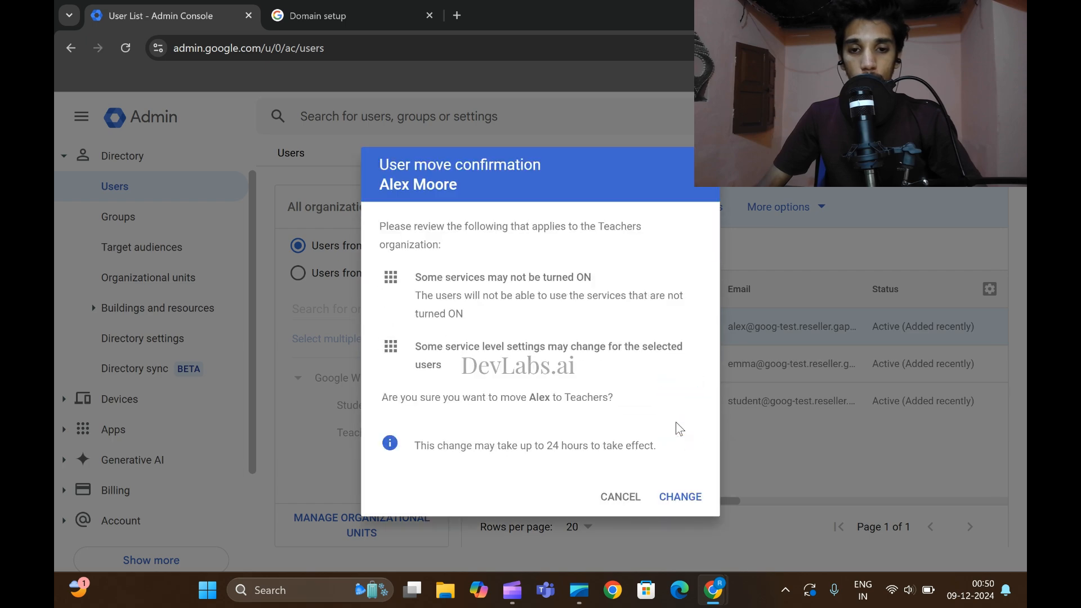
pyautogui.click(683, 496)
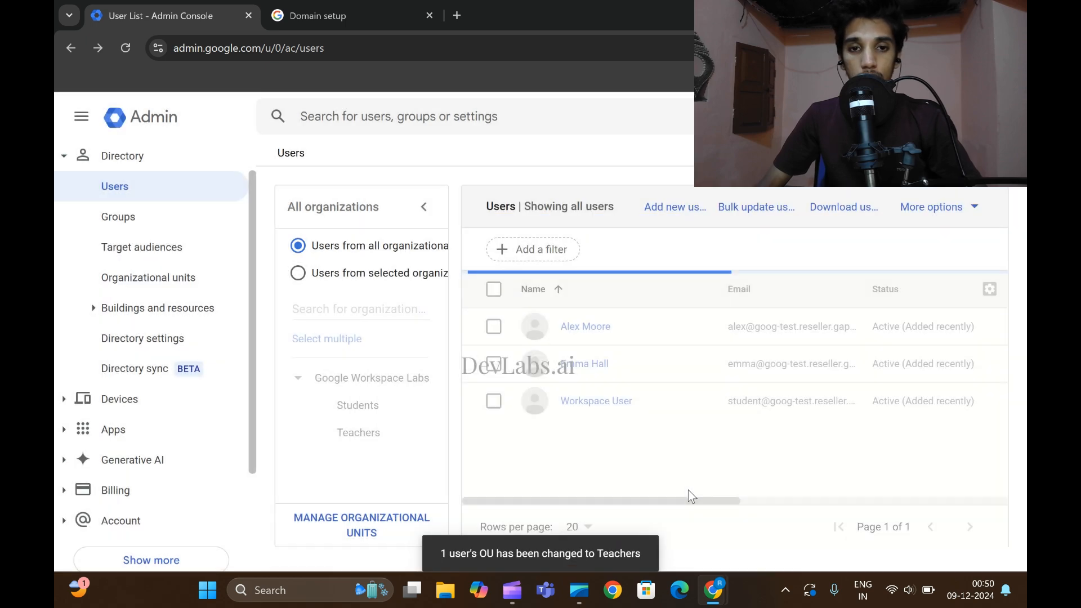
pyautogui.click(126, 55)
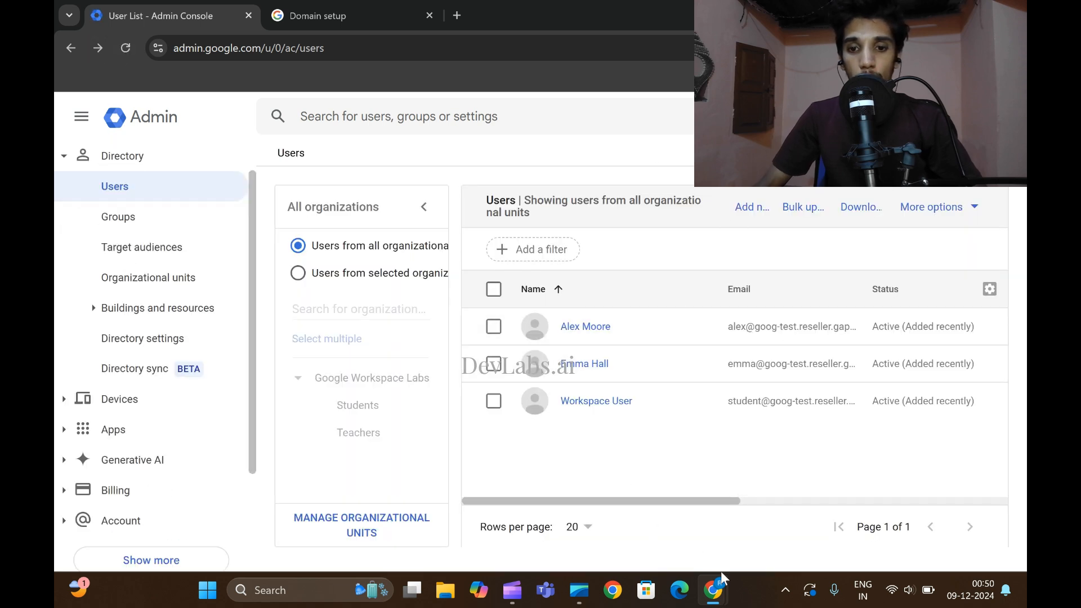
# Move the second listed user to the Students organizational unit and confirm the change.
pyautogui.click(494, 364)
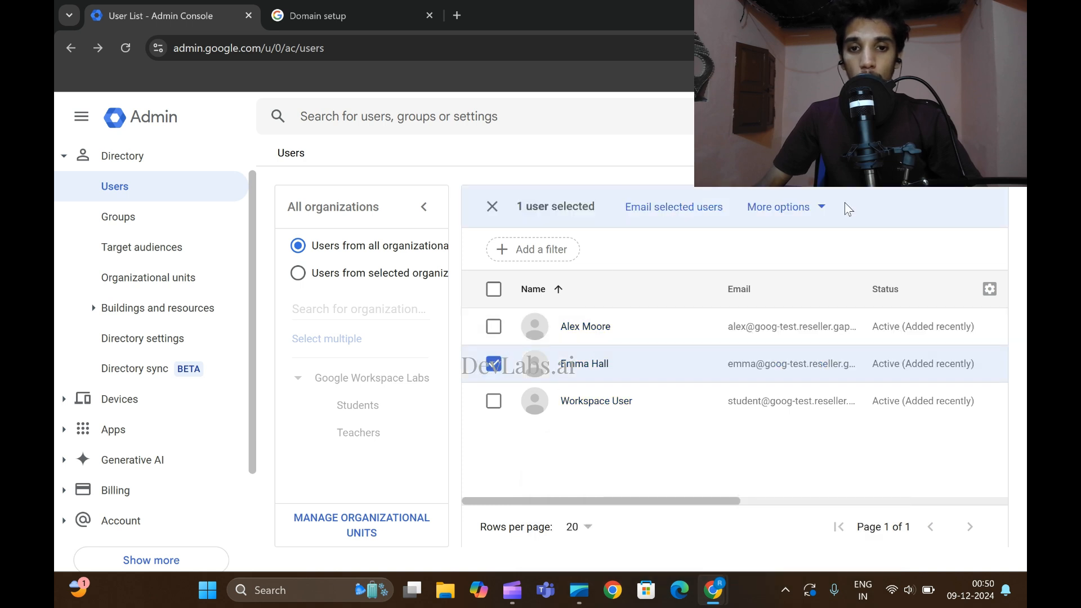
pyautogui.click(777, 217)
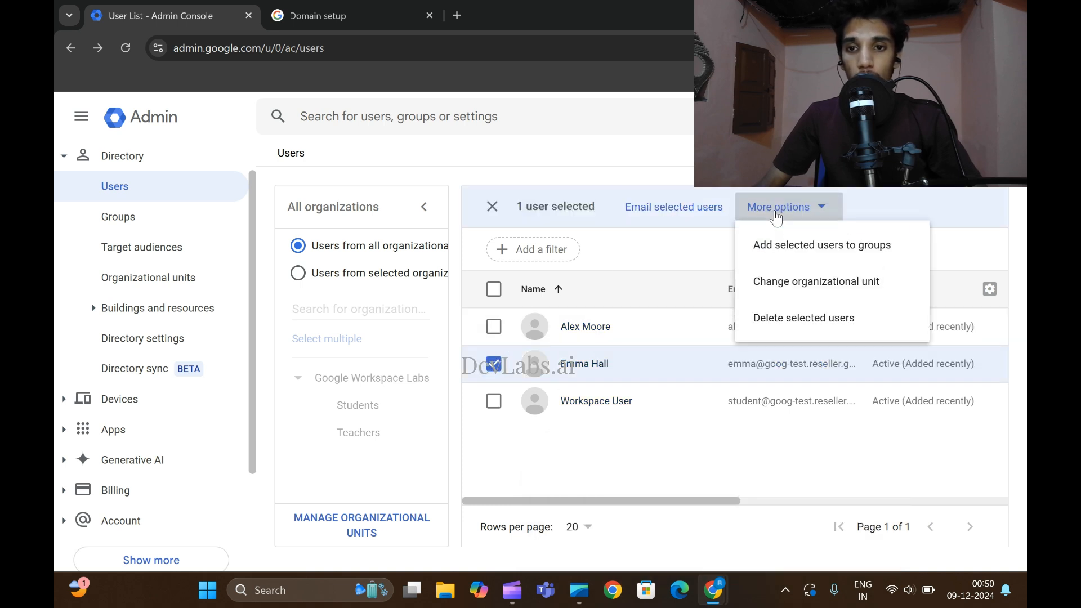
pyautogui.click(816, 281)
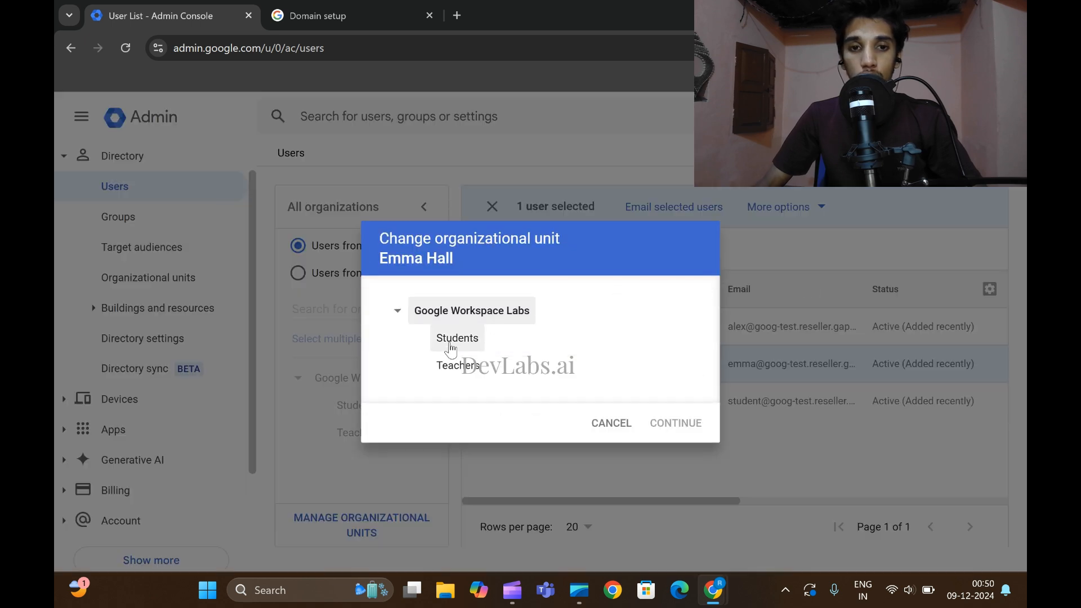
pyautogui.click(451, 344)
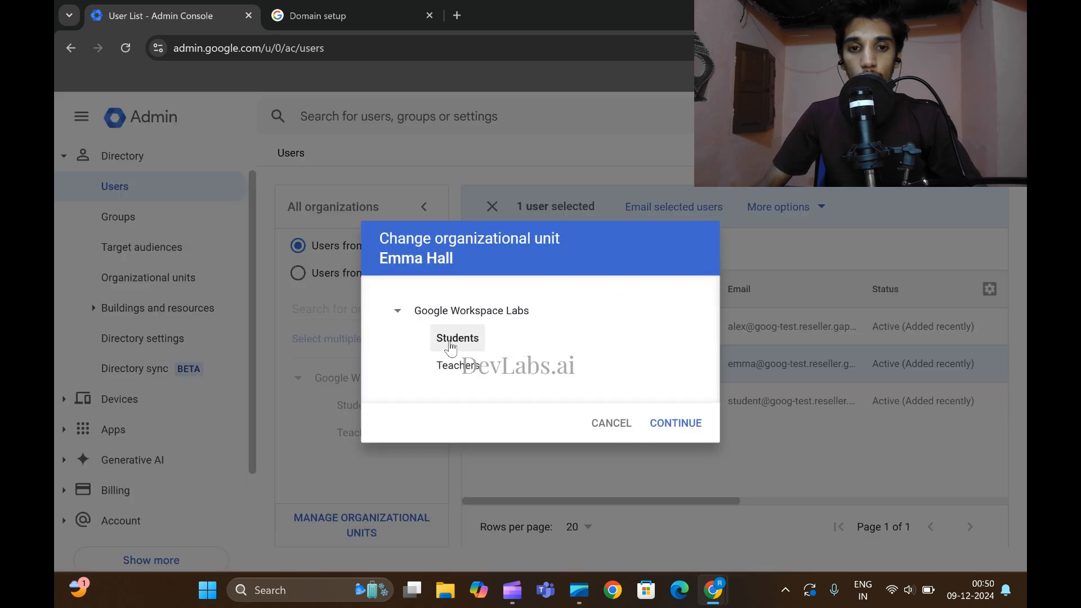
pyautogui.click(678, 423)
pyautogui.click(692, 498)
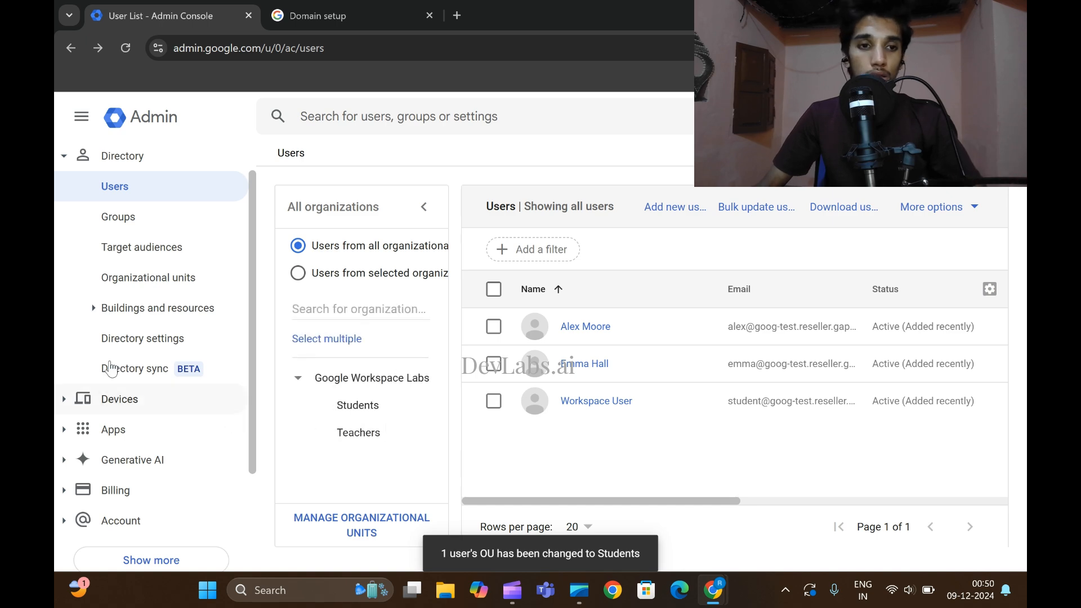
# Check the organizational units list, and view the users in the Google Workspace Labs, Teachers and Students units.
pyautogui.click(121, 278)
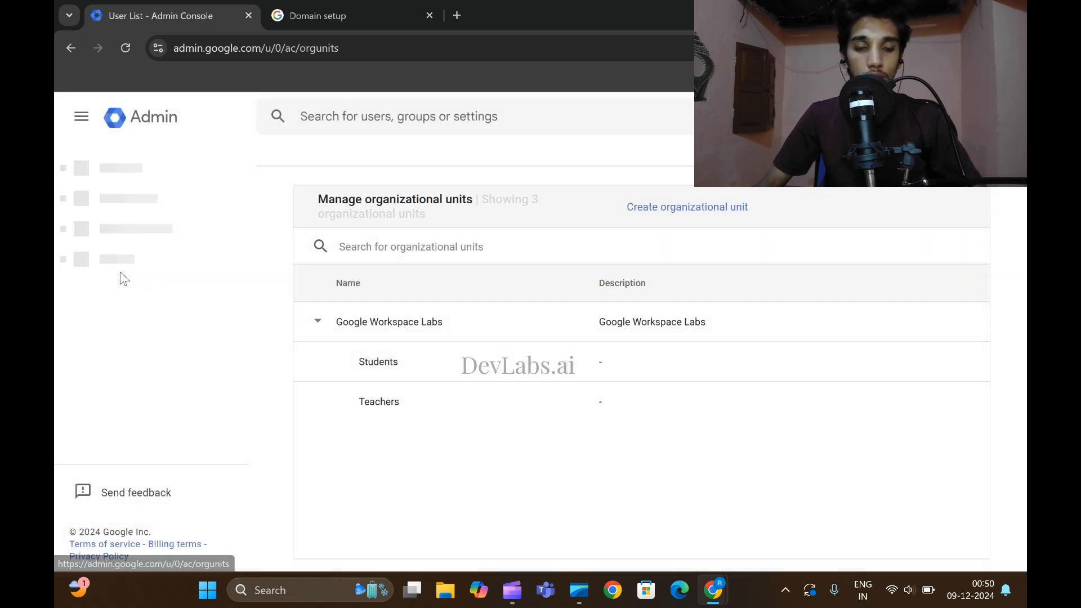
pyautogui.click(126, 191)
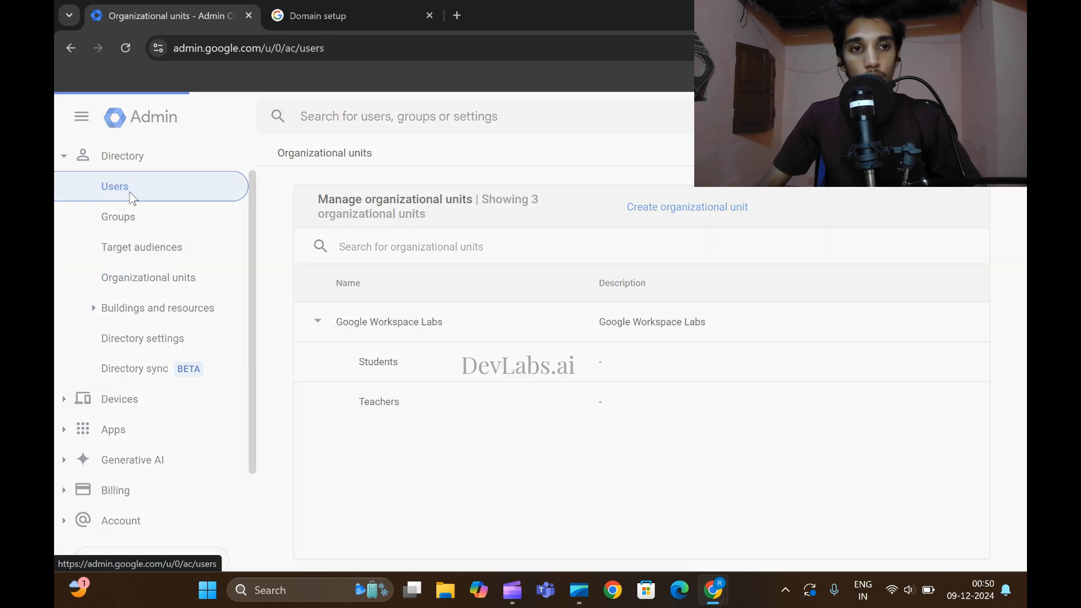
pyautogui.click(298, 272)
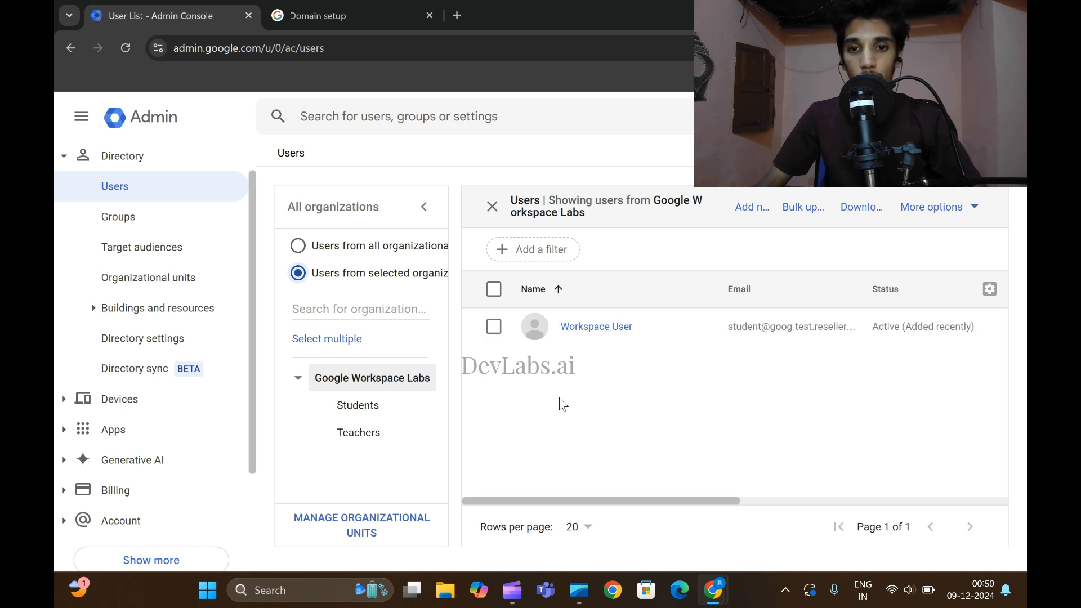
pyautogui.click(340, 432)
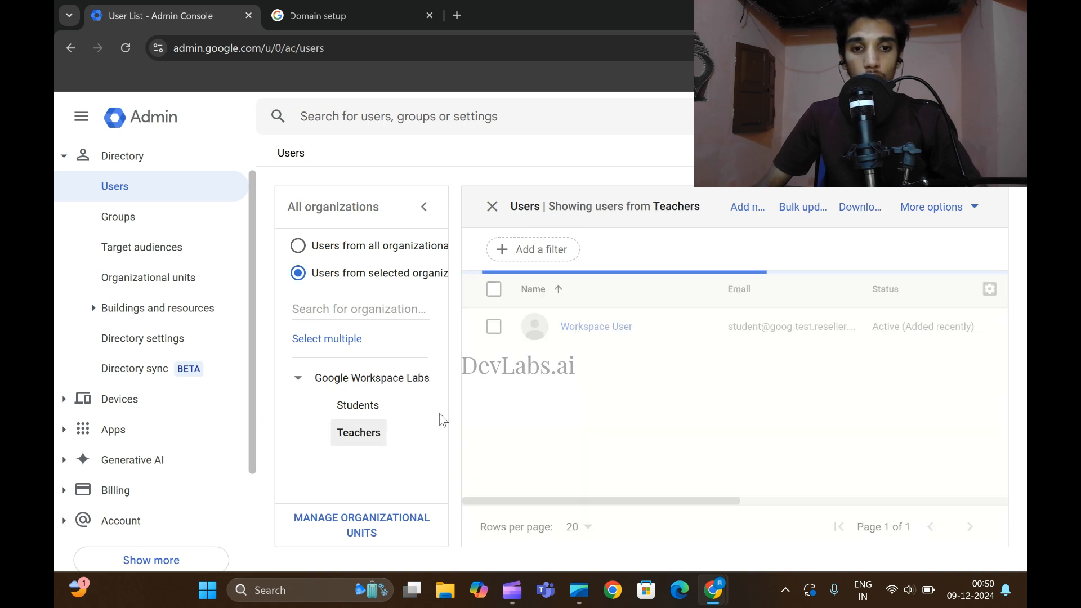
pyautogui.click(358, 407)
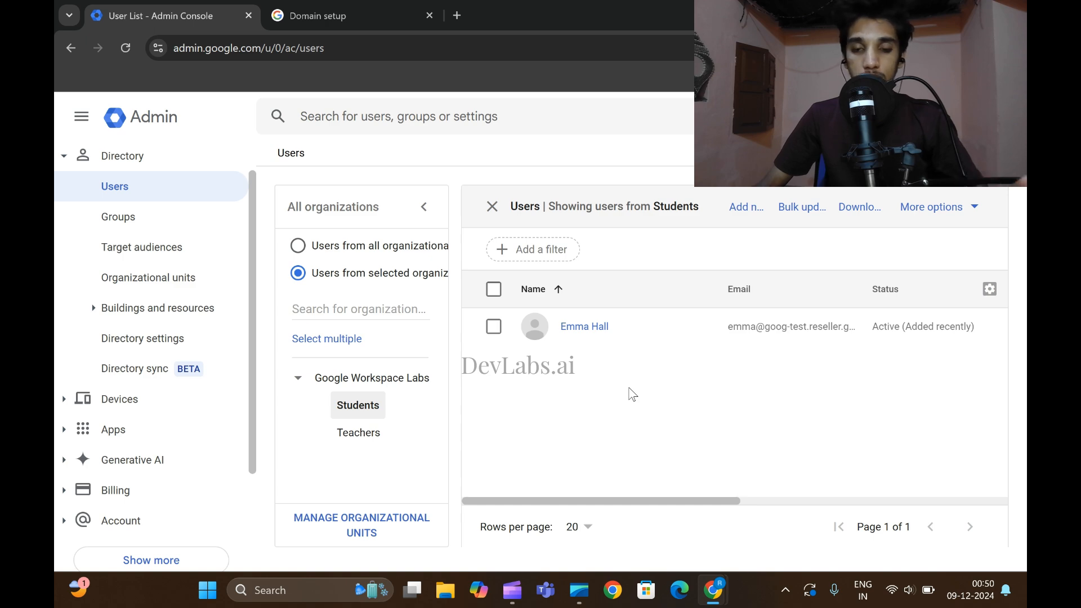
# Return to the lab page and check progress for the "Control access to services with OUs" task.
pyautogui.moveTo(712, 588)
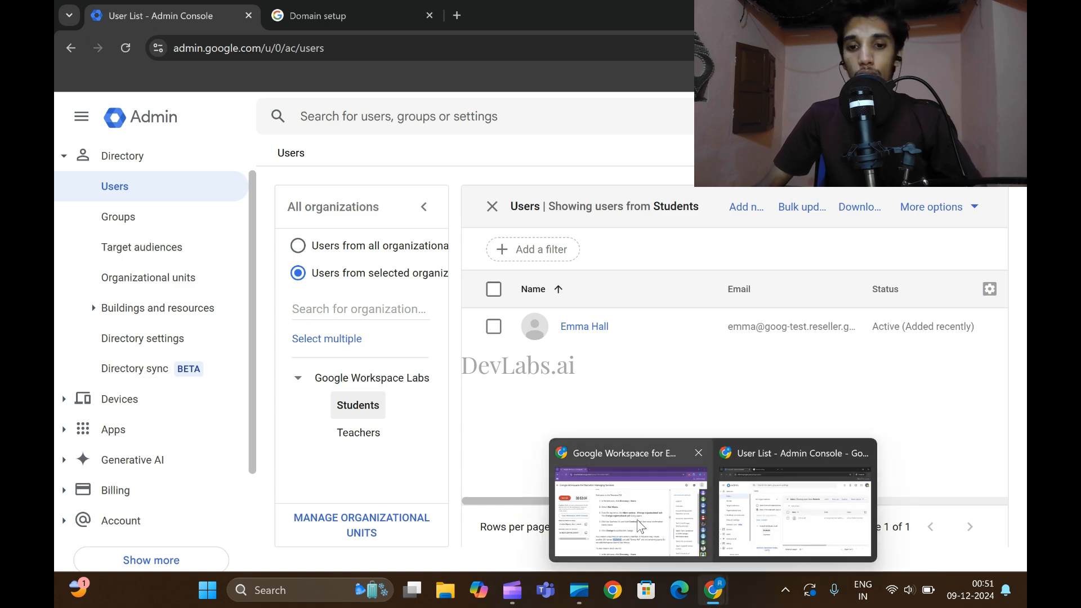
pyautogui.click(632, 542)
pyautogui.scroll(-8, 553, 377)
pyautogui.scroll(3, 553, 376)
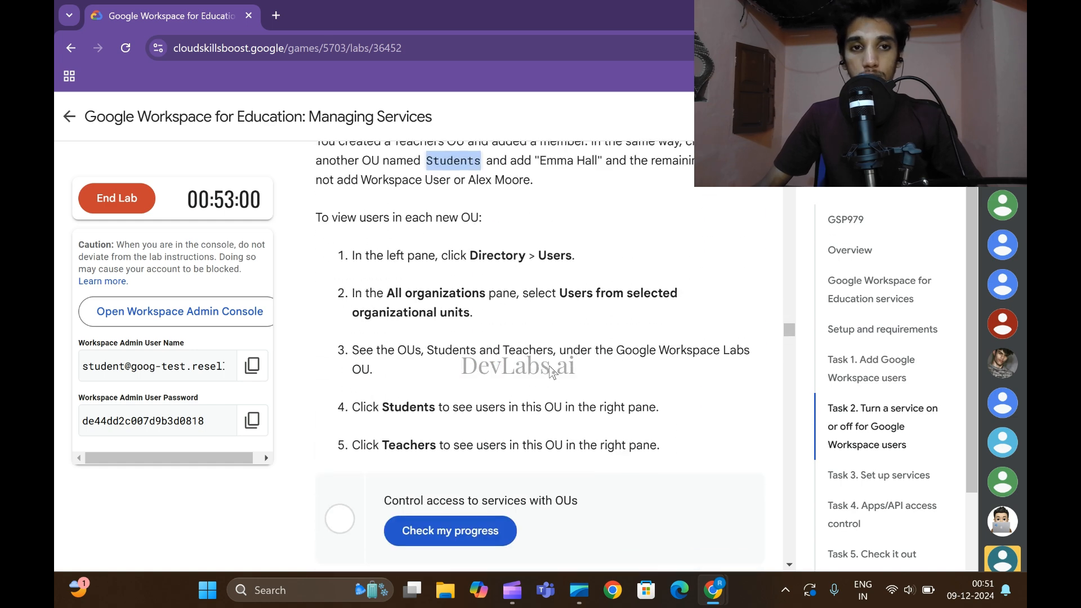
pyautogui.scroll(-4, 551, 369)
pyautogui.click(453, 312)
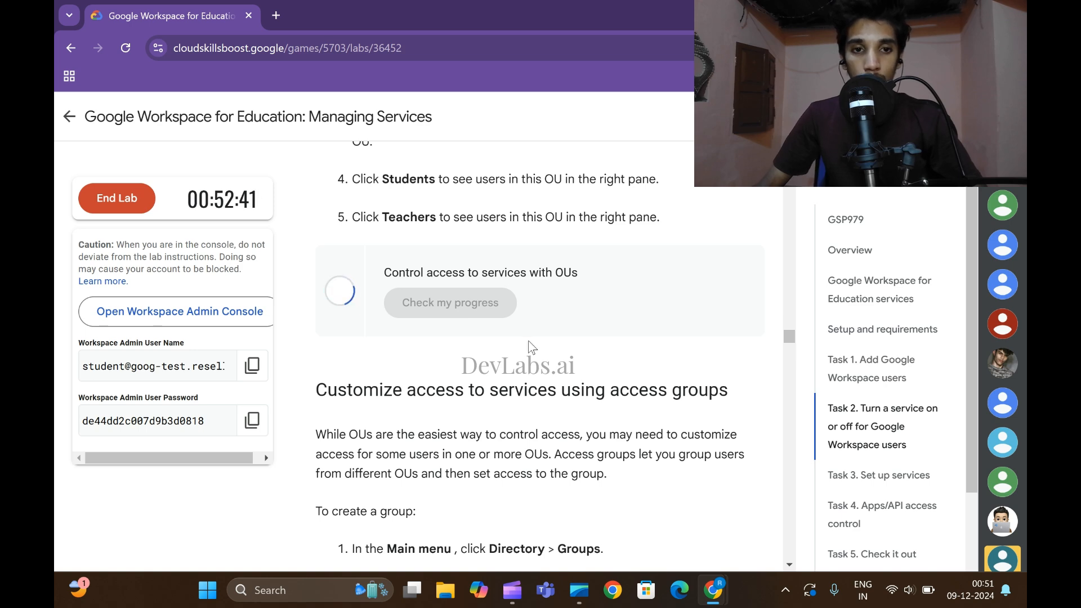
pyautogui.scroll(-1, 528, 341)
pyautogui.scroll(4, 528, 341)
pyautogui.scroll(-2, 529, 340)
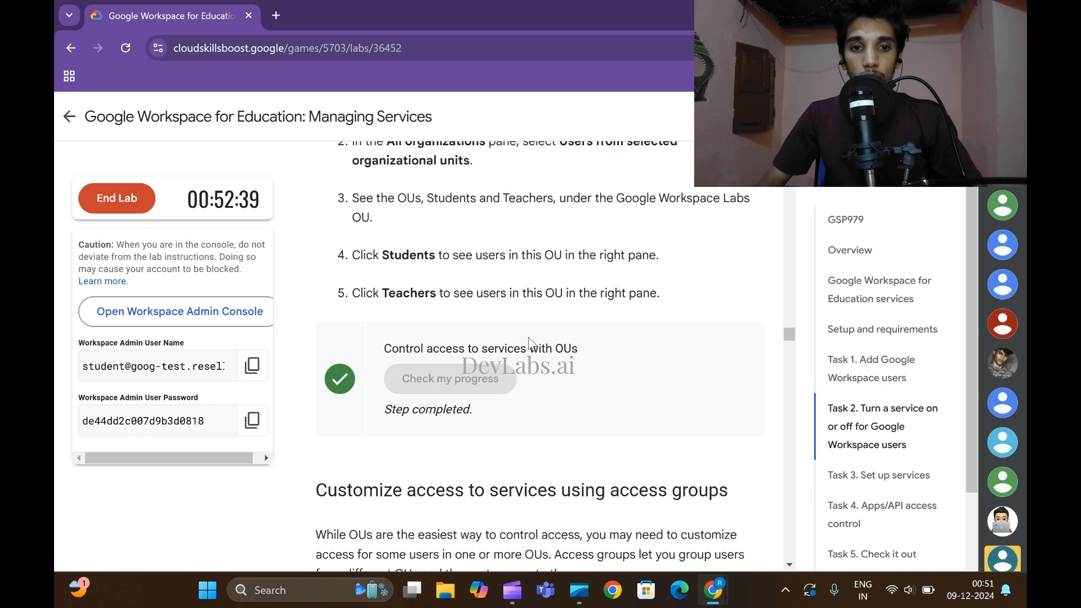
# Review the lab's group creation steps, and in the Admin console's Groups page dismiss the target audiences notice and start a new group.
pyautogui.scroll(-5, 529, 342)
pyautogui.scroll(-1, 529, 341)
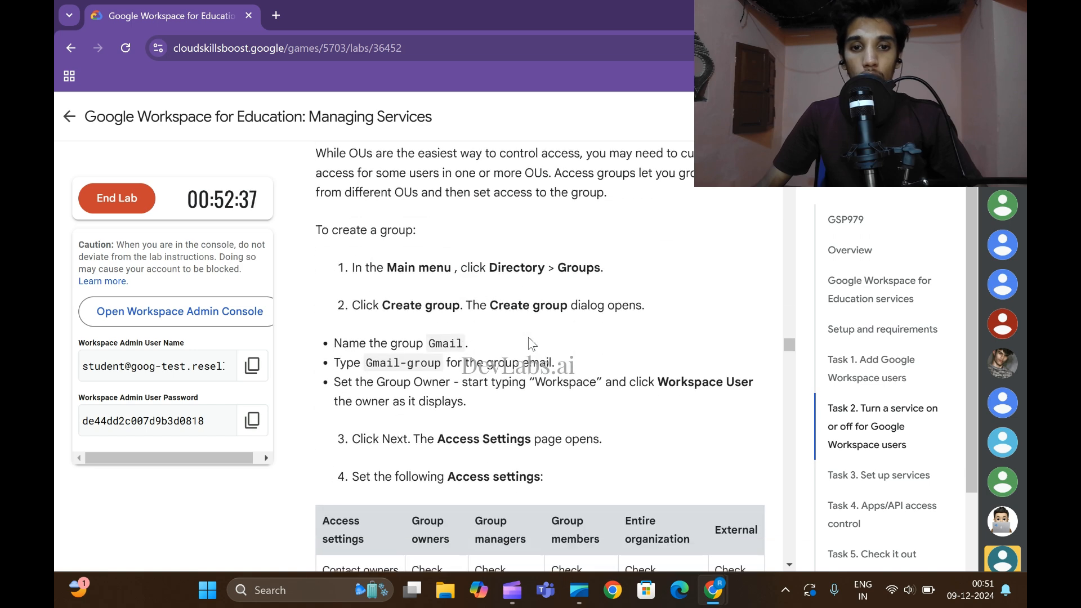
pyautogui.scroll(1, 530, 342)
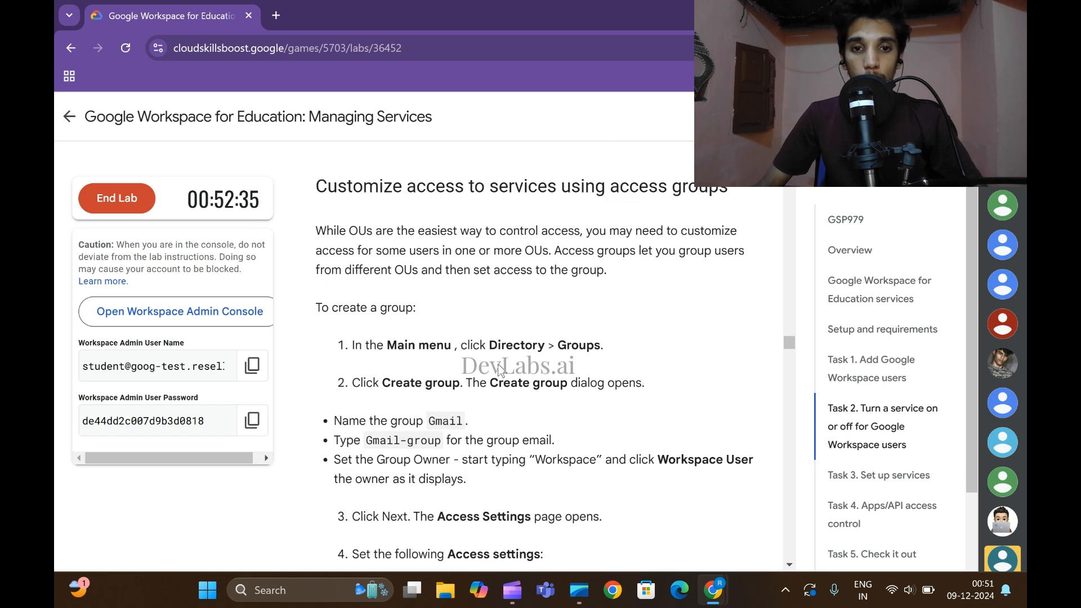
pyautogui.moveTo(712, 590)
pyautogui.click(744, 511)
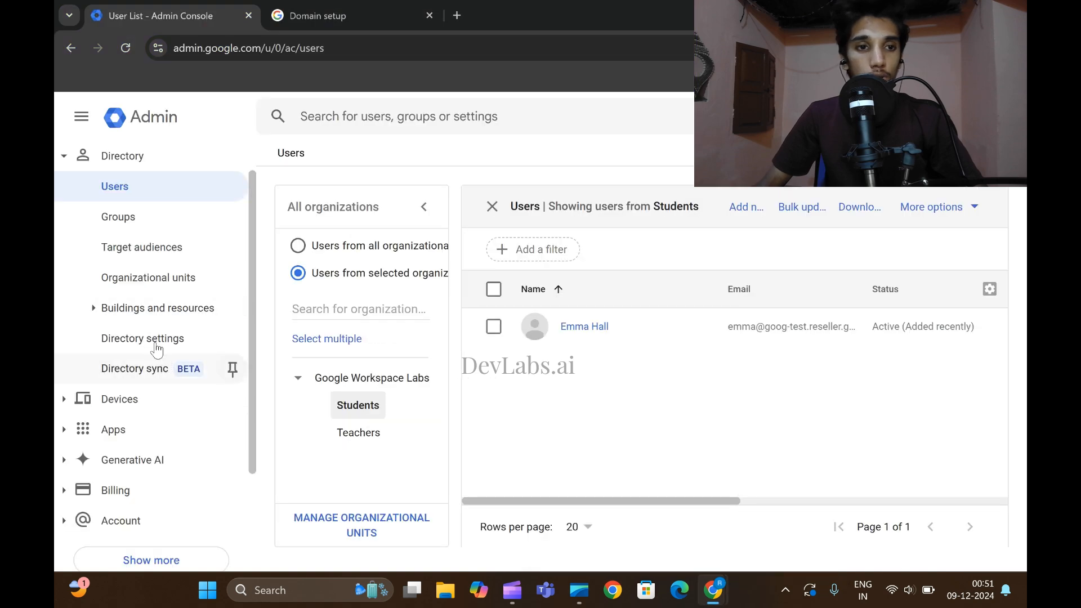
pyautogui.click(103, 224)
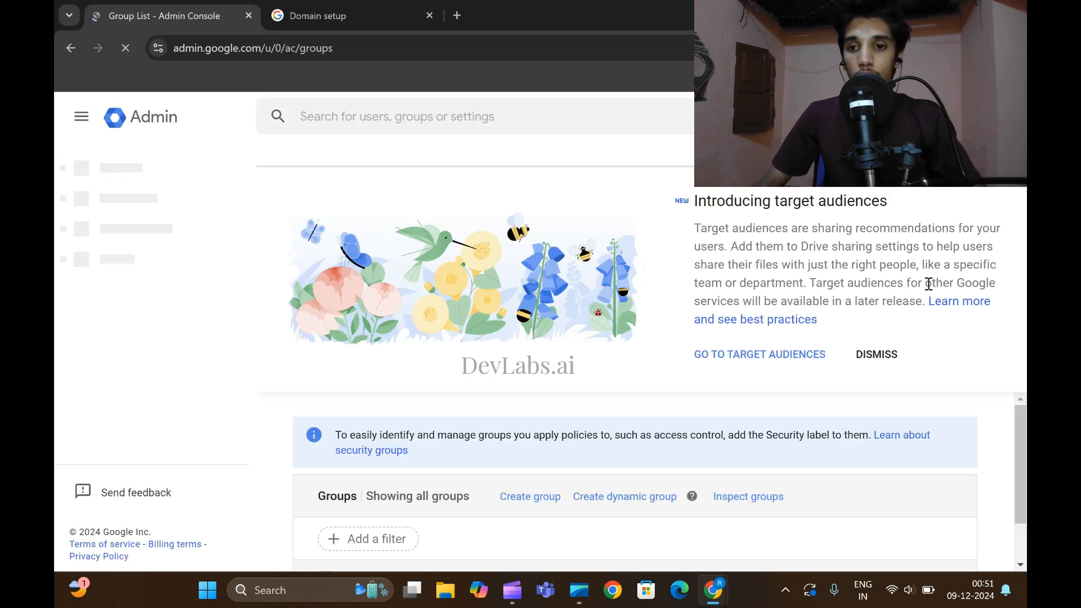
pyautogui.click(888, 365)
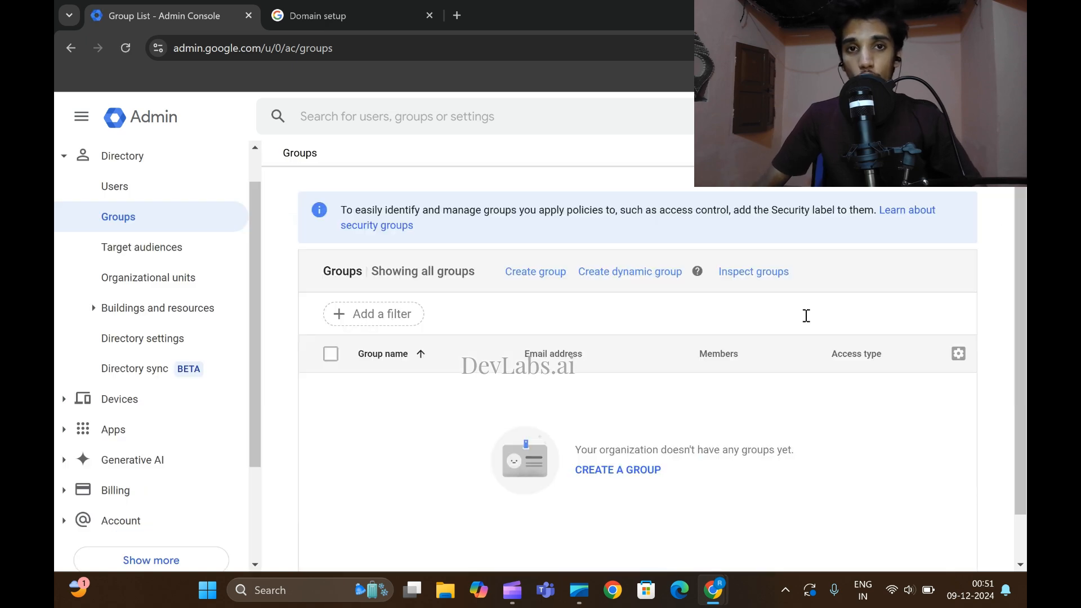
pyautogui.click(520, 284)
# Copy the group name Gmail from the lab instructions into the new group's name field.
pyautogui.moveTo(712, 590)
pyautogui.click(654, 535)
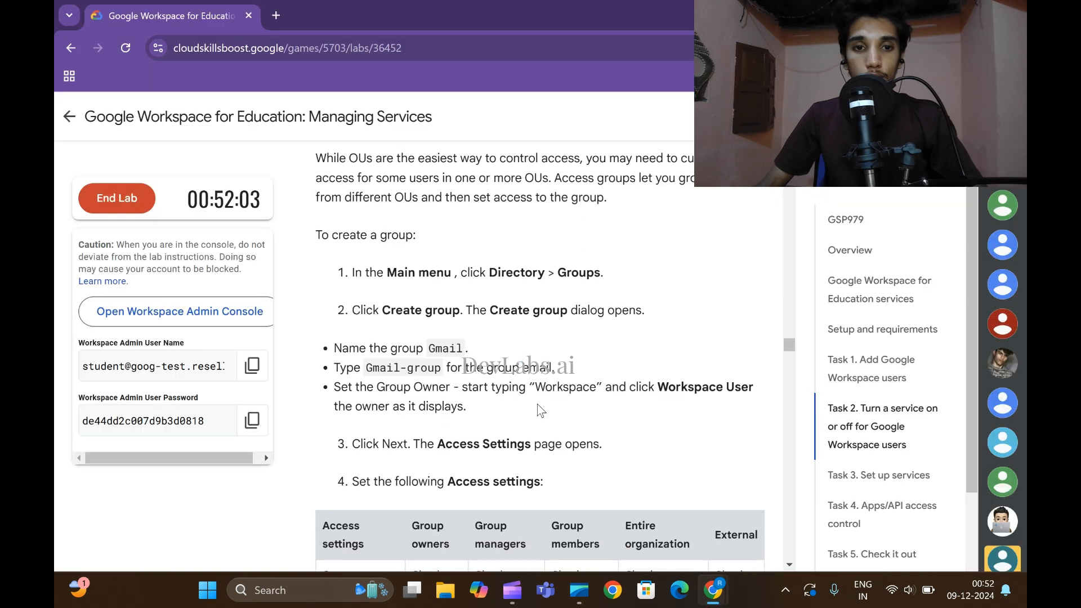
pyautogui.scroll(-1, 523, 366)
pyautogui.scroll(-1, 512, 329)
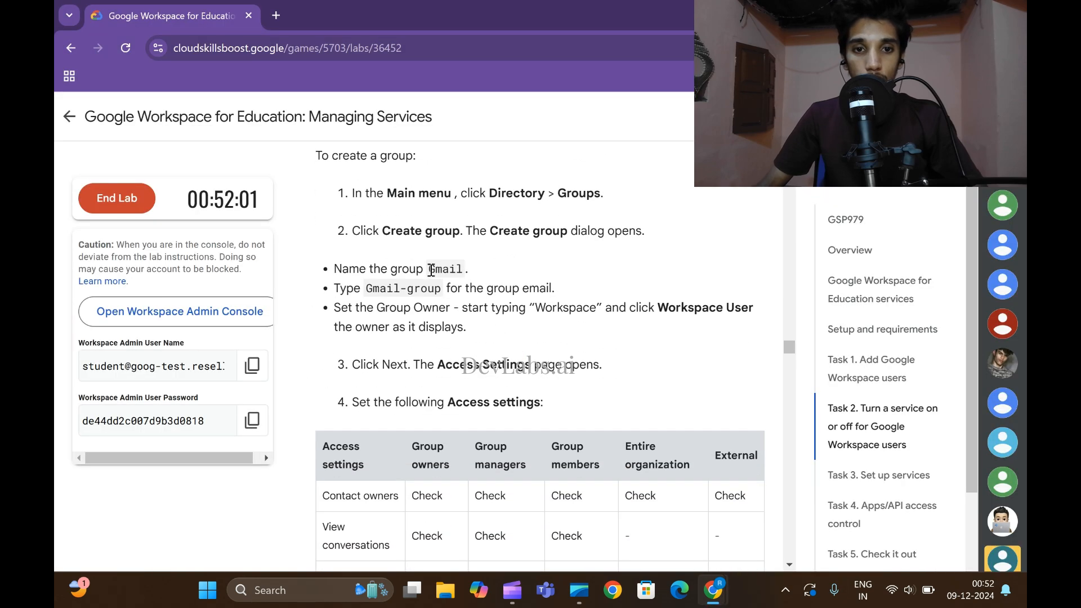
pyautogui.moveTo(461, 267); pyautogui.dragTo(466, 266)
pyautogui.hotkey('ctrl', 'c')
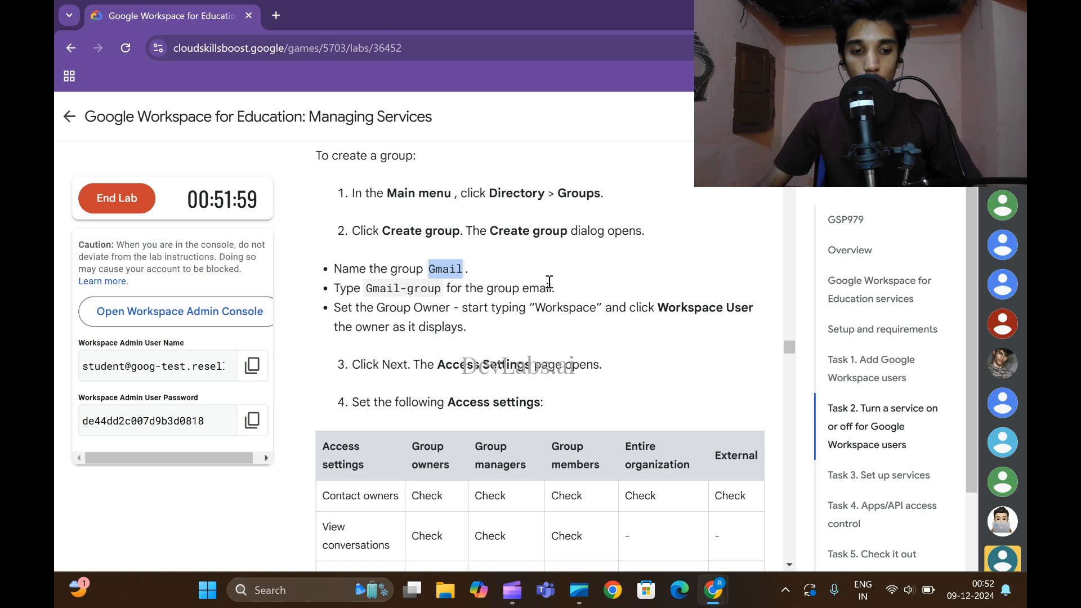
pyautogui.moveTo(713, 590)
pyautogui.click(810, 540)
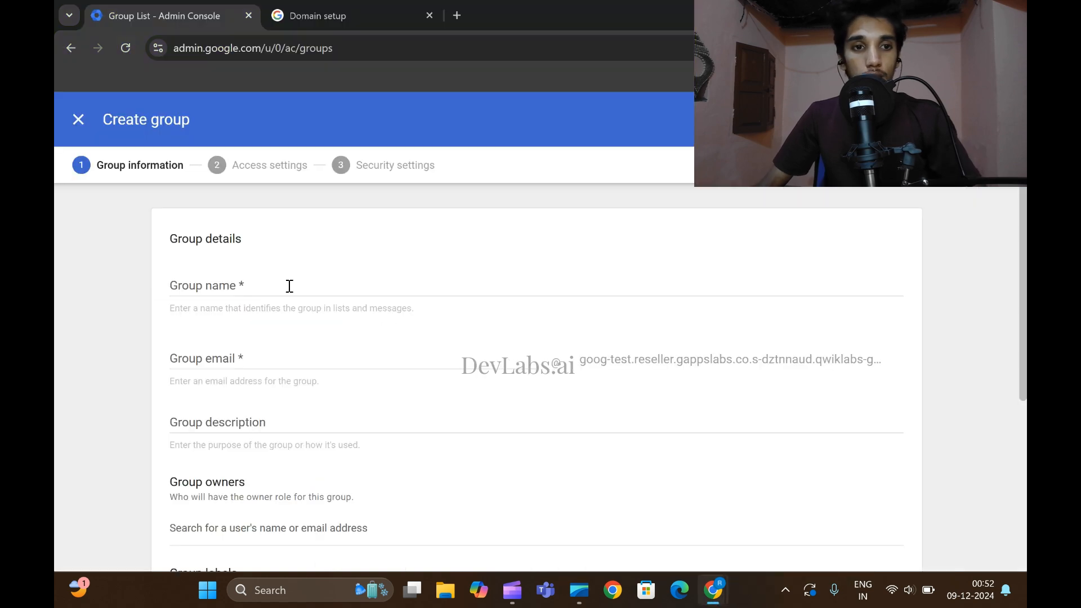
pyautogui.click(289, 286)
pyautogui.hotkey('ctrl', 'v')
pyautogui.scroll(-1, 363, 329)
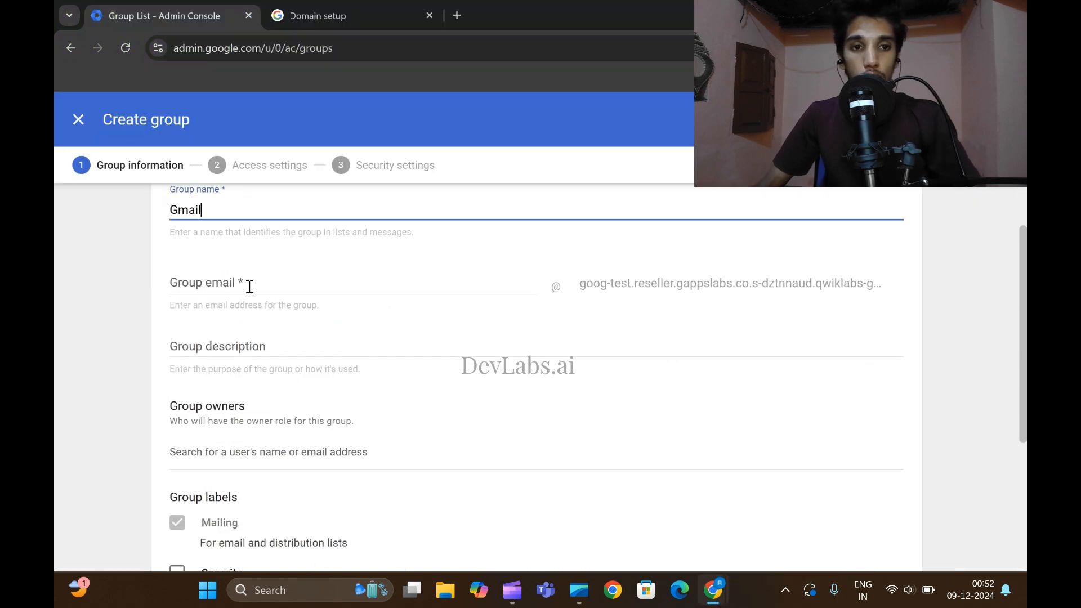
# Copy Gmail-group from the lab instructions into the new group's email field.
pyautogui.moveTo(712, 590)
pyautogui.click(625, 524)
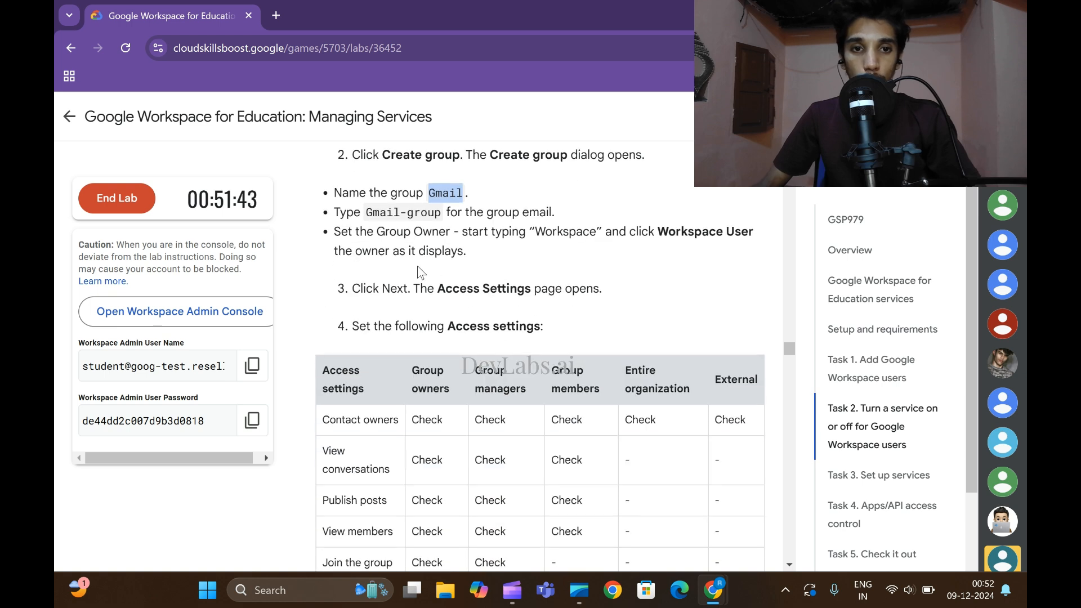
pyautogui.moveTo(366, 213); pyautogui.dragTo(440, 211)
pyautogui.hotkey('ctrl', 'c')
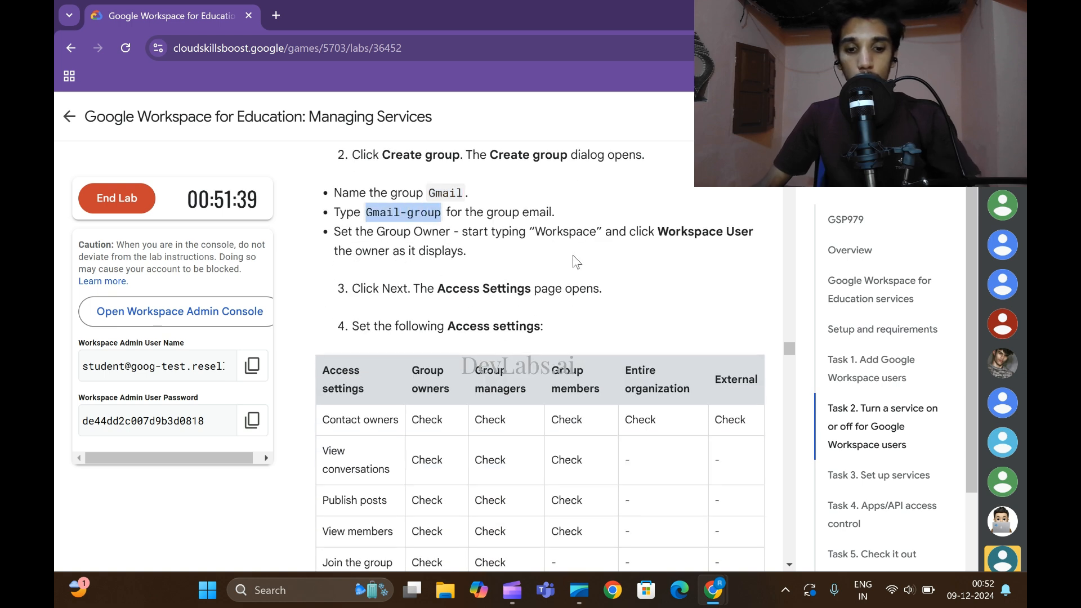
pyautogui.moveTo(713, 590)
pyautogui.click(732, 496)
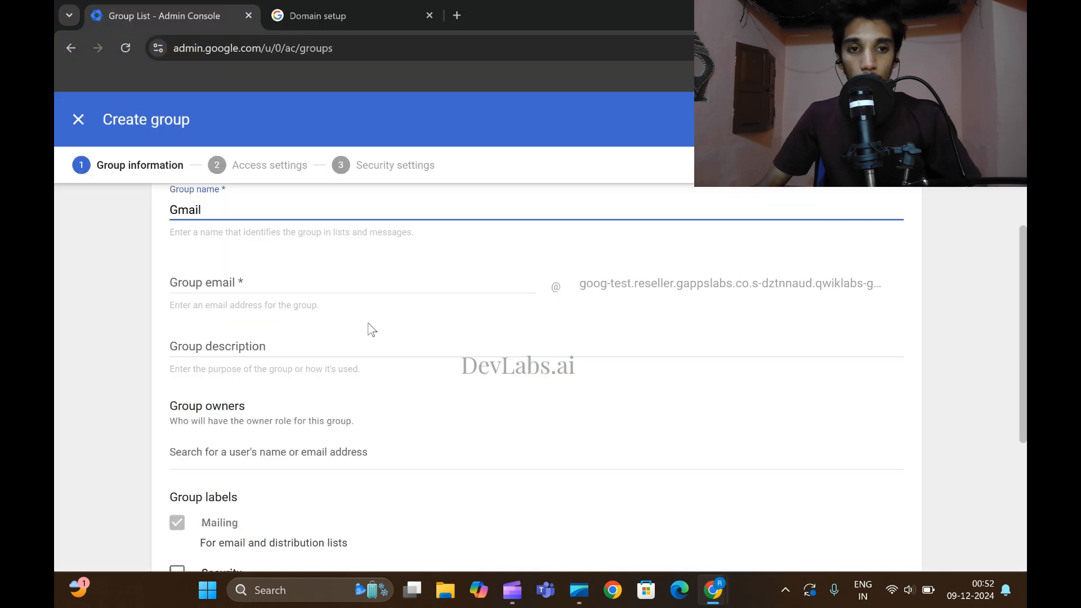
pyautogui.click(280, 281)
pyautogui.hotkey('ctrl', 'v')
pyautogui.scroll(-3, 374, 328)
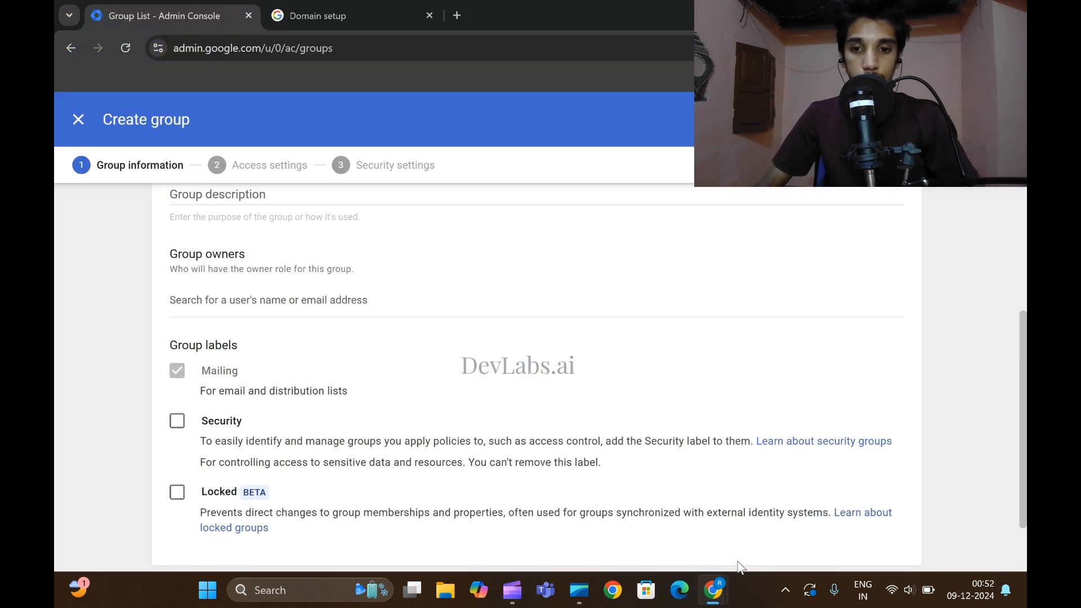
# Look up the required group owner in the lab instructions, and search for Workspace under the new group's owners.
pyautogui.moveTo(713, 589)
pyautogui.click(625, 529)
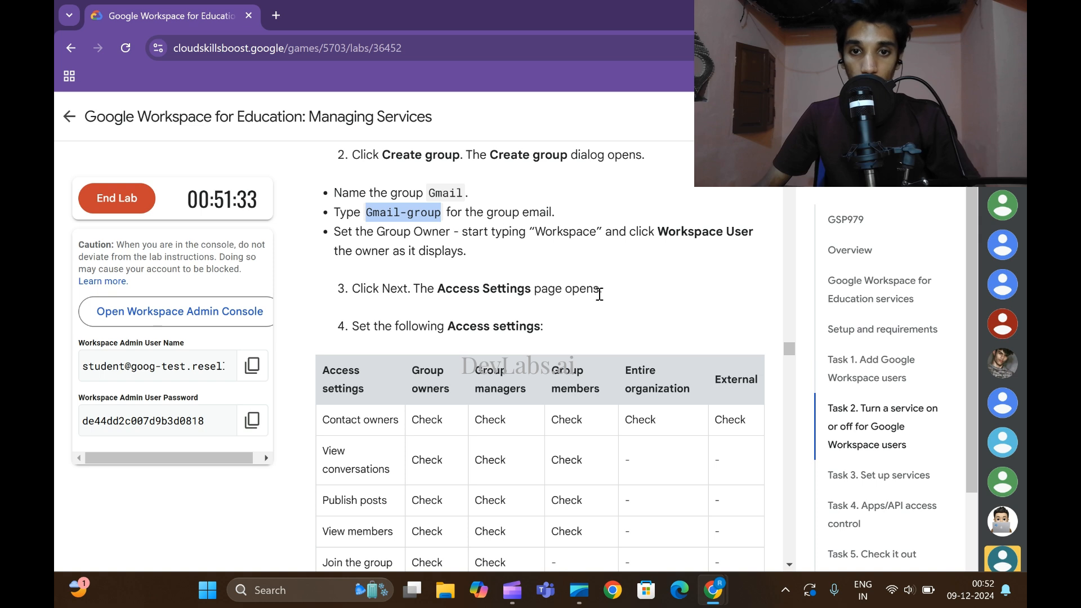
pyautogui.moveTo(536, 231); pyautogui.dragTo(597, 232)
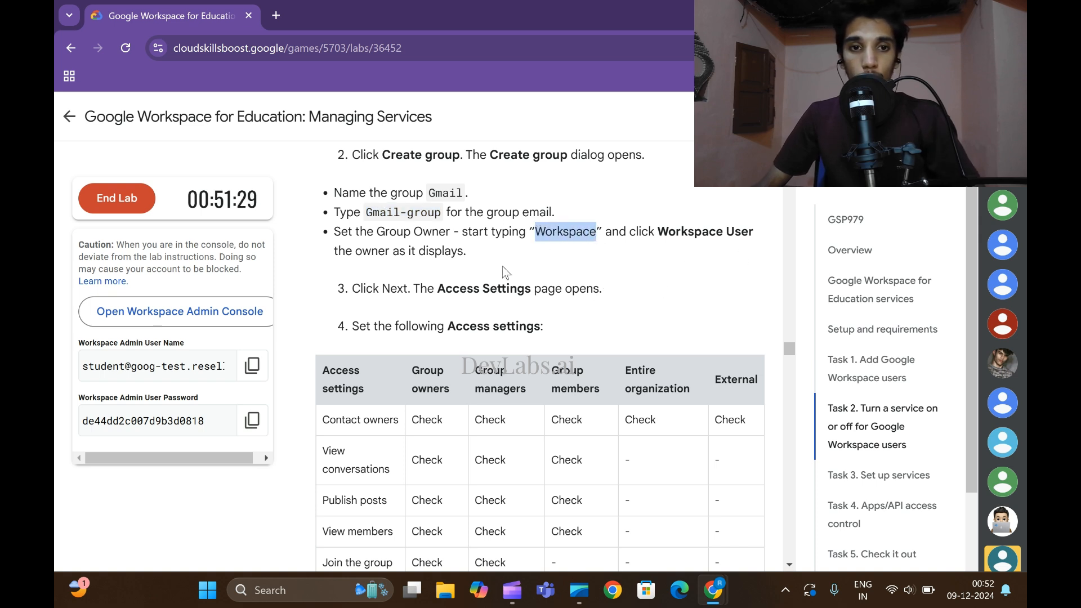
pyautogui.moveTo(712, 590)
pyautogui.click(901, 478)
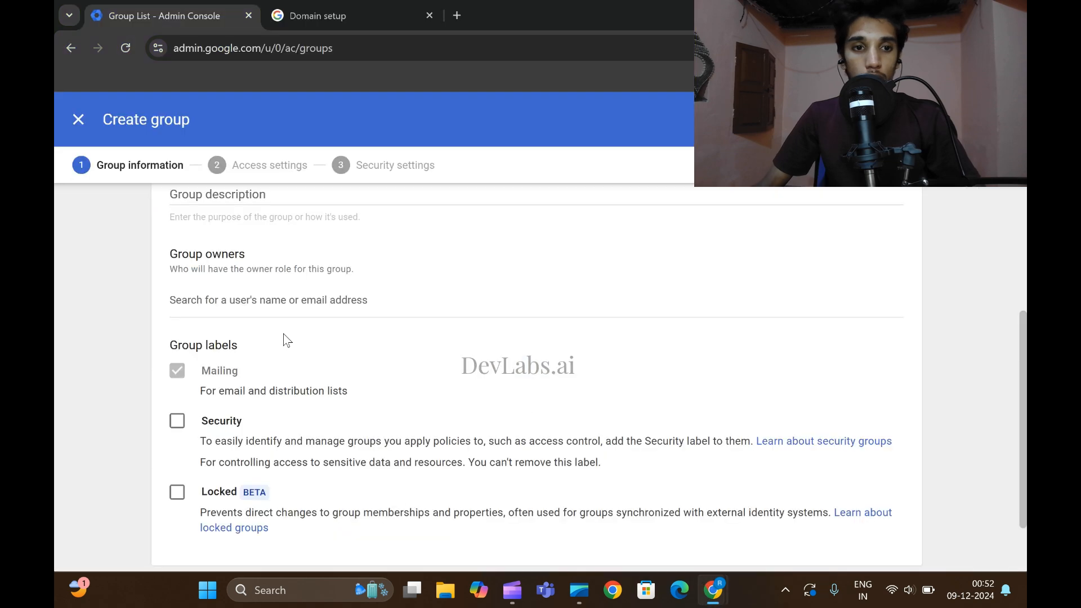
pyautogui.click(269, 306)
pyautogui.write('Workspace')
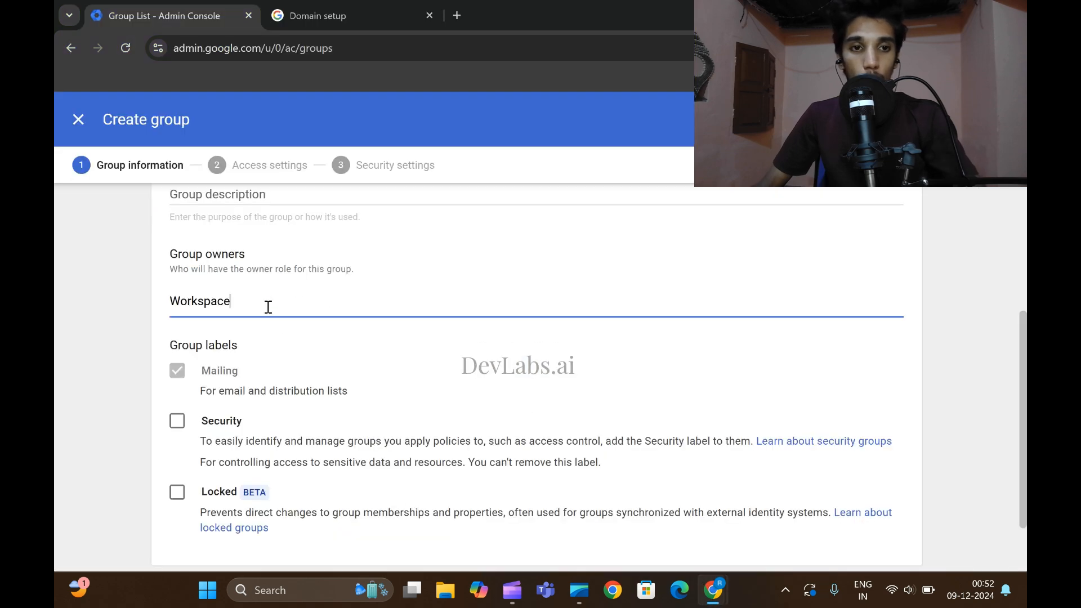
pyautogui.scroll(-1, 434, 333)
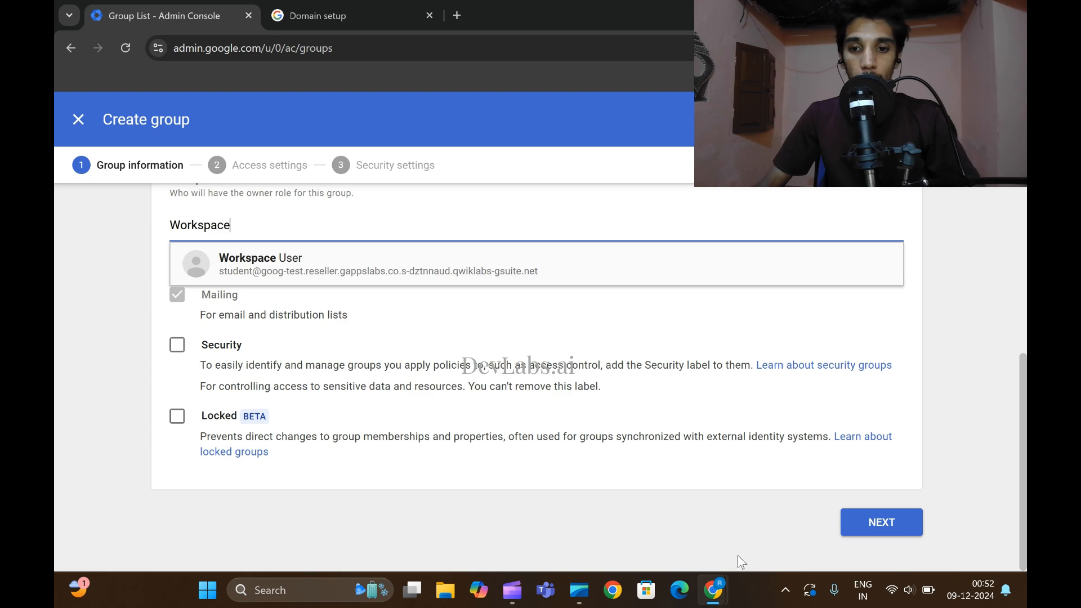
# Check the lab's required access settings, set Workspace User as the new group's owner, and continue to the access settings.
pyautogui.moveTo(712, 590)
pyautogui.click(620, 507)
pyautogui.scroll(-1, 544, 320)
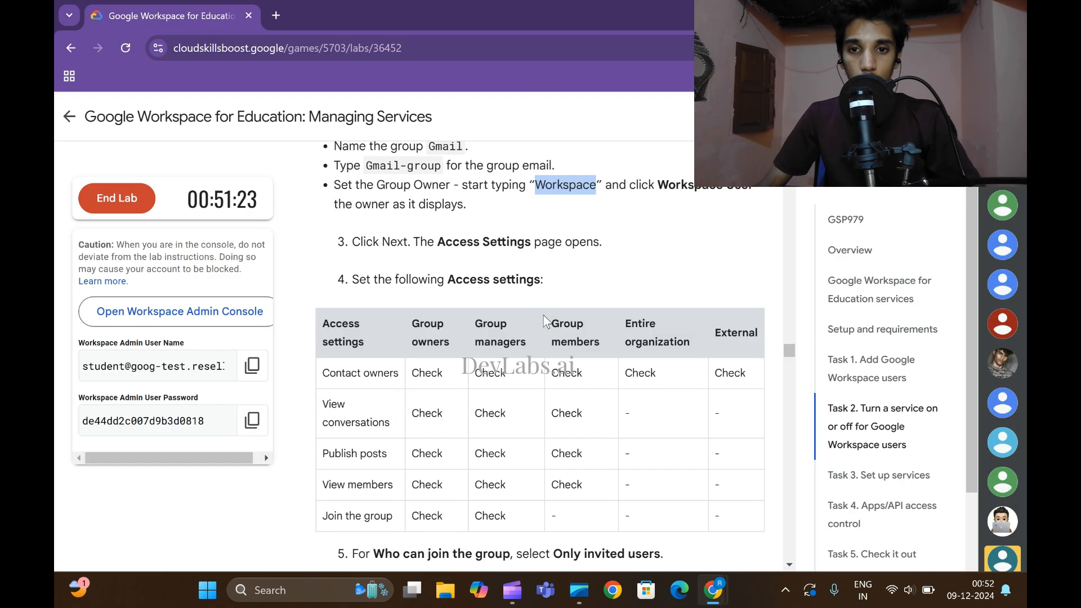
pyautogui.scroll(-1, 543, 321)
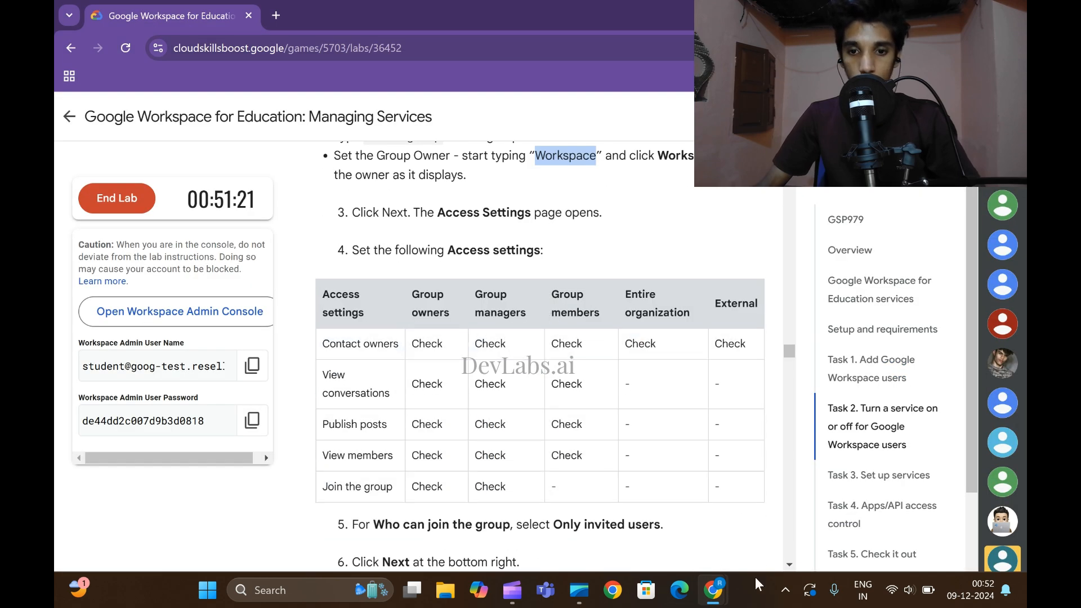
pyautogui.moveTo(713, 590)
pyautogui.click(878, 540)
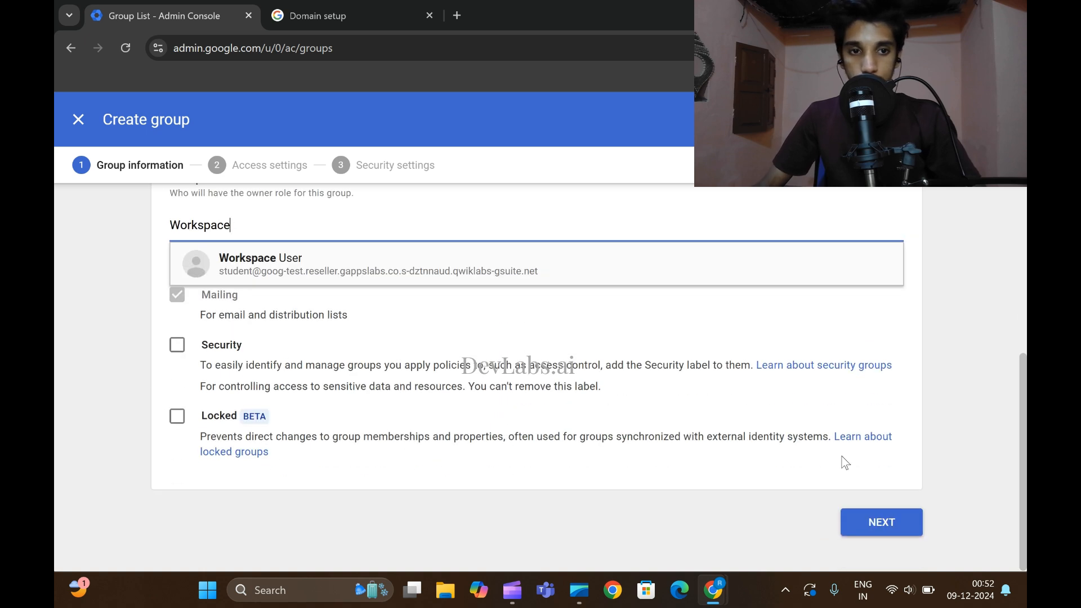
pyautogui.click(288, 276)
pyautogui.click(872, 520)
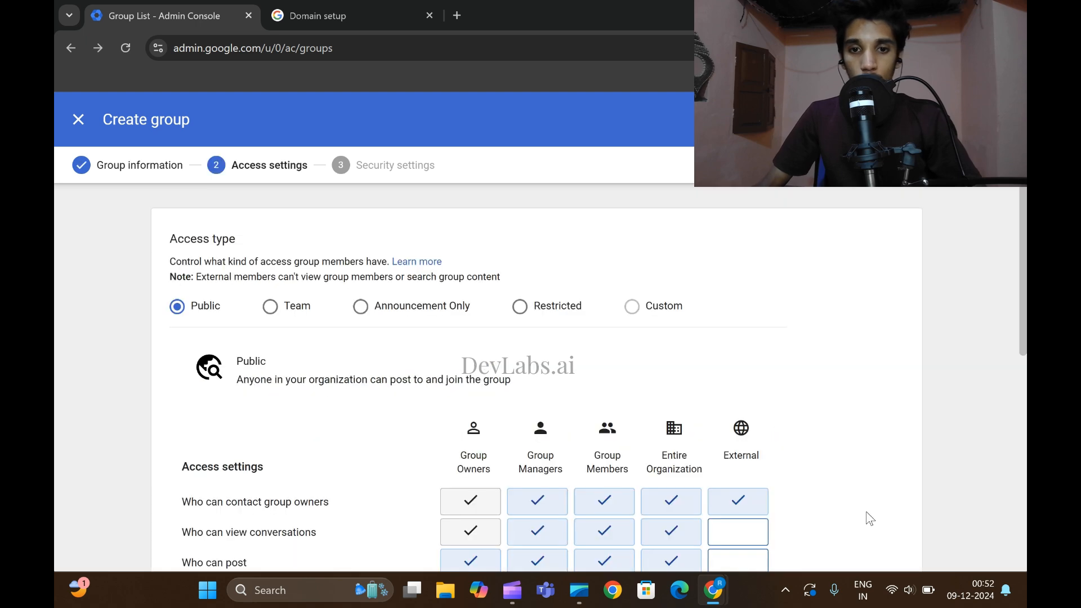
# Remove the Entire Organization's permission to view conversations, post, and view members in the group's access settings.
pyautogui.scroll(-3, 870, 518)
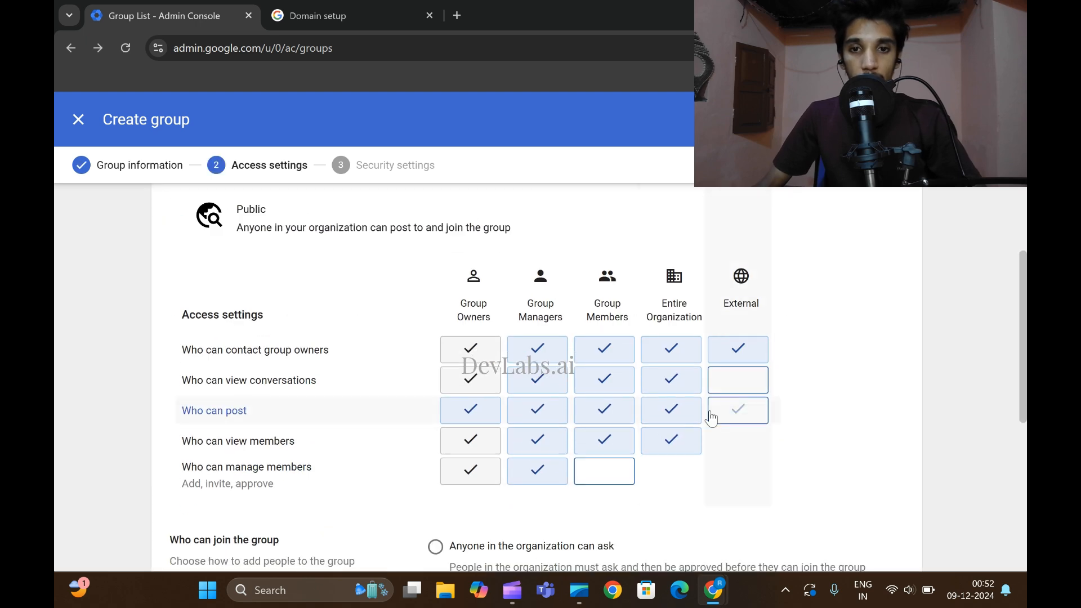
pyautogui.click(675, 380)
pyautogui.click(674, 410)
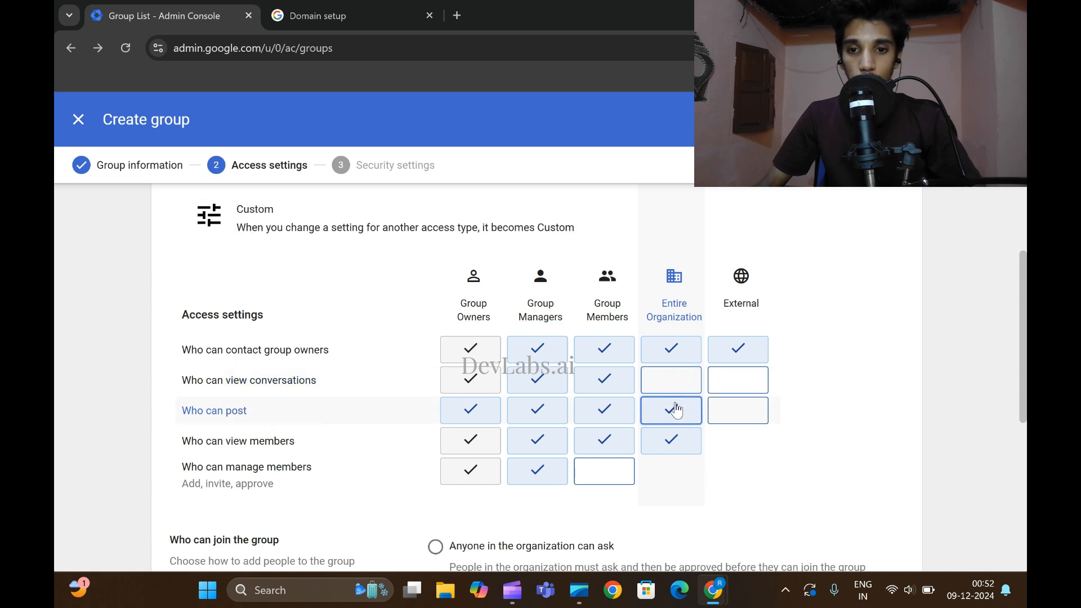
pyautogui.click(675, 439)
pyautogui.scroll(-1, 713, 410)
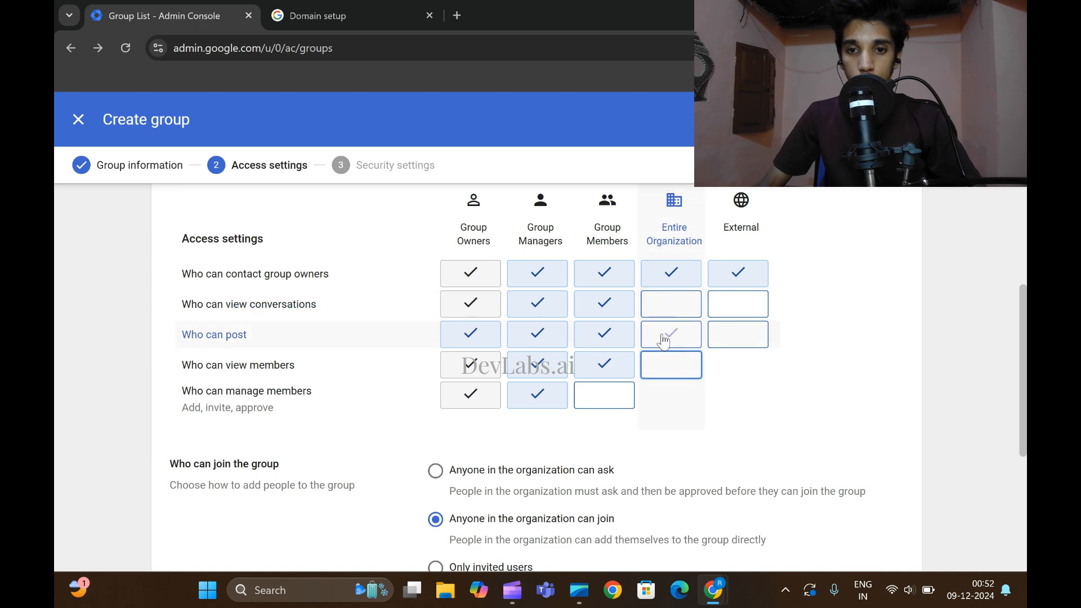
# Compare the access settings with the lab table, limit joining the group to Only invited users, and continue to the security settings.
pyautogui.moveTo(718, 583)
pyautogui.click(653, 482)
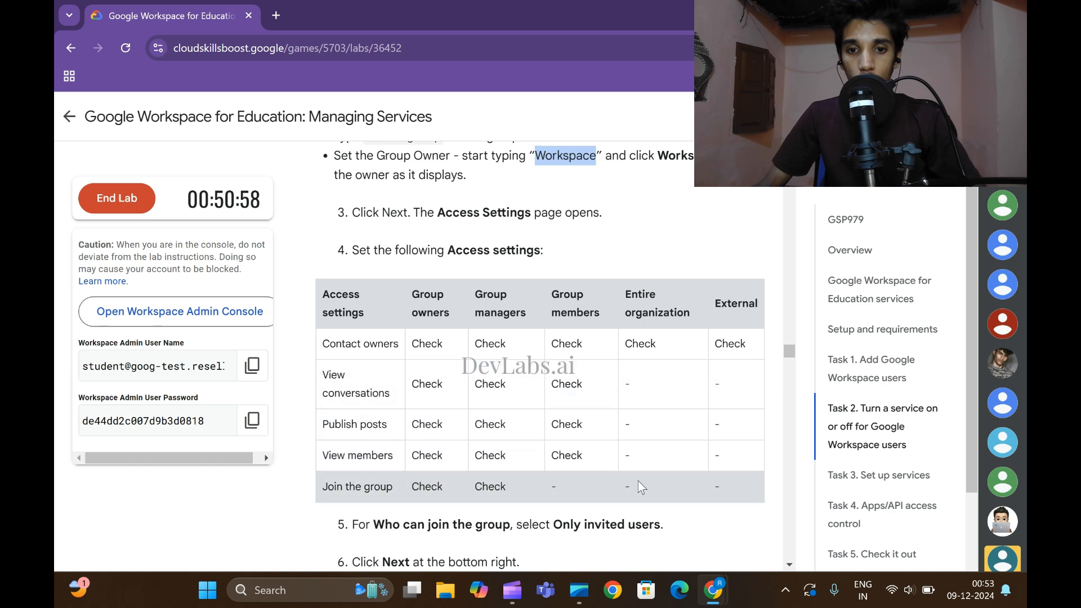
pyautogui.scroll(-4, 591, 394)
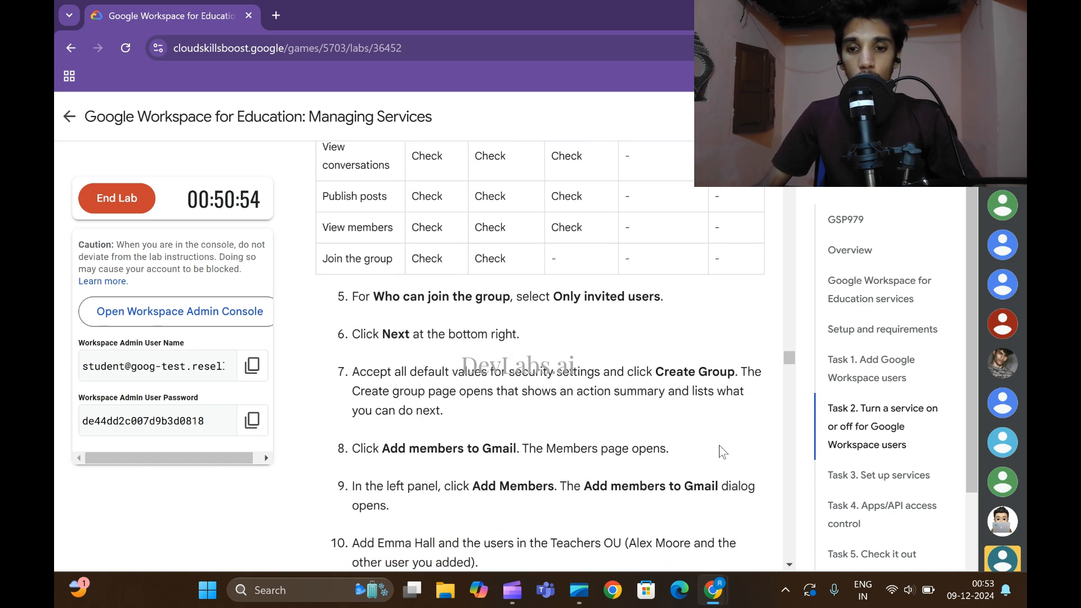
pyautogui.moveTo(712, 590)
pyautogui.click(793, 495)
pyautogui.scroll(-4, 427, 374)
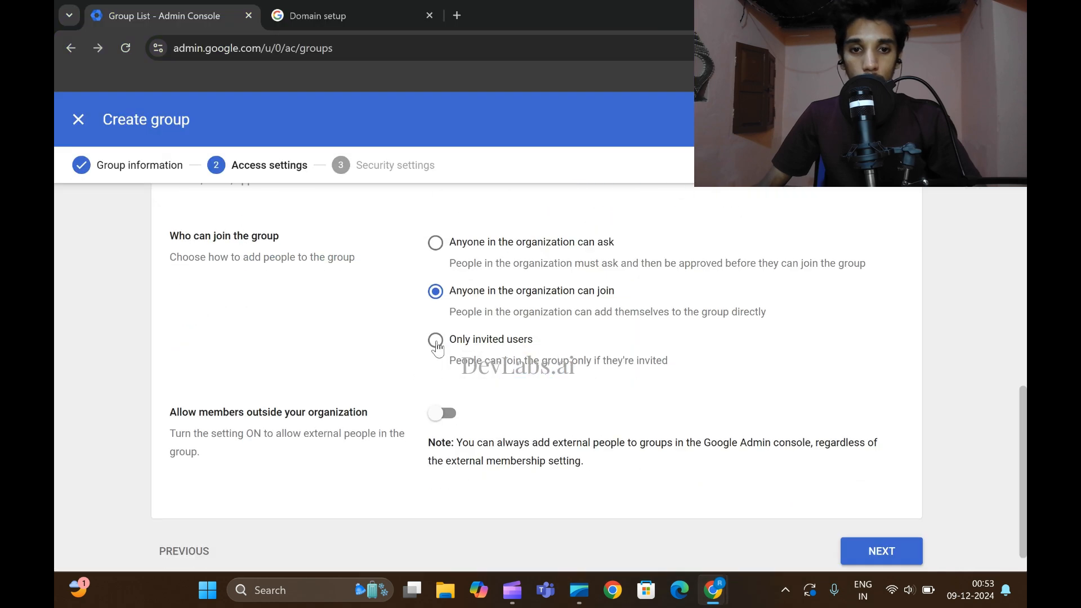
pyautogui.click(436, 340)
pyautogui.scroll(-1, 596, 378)
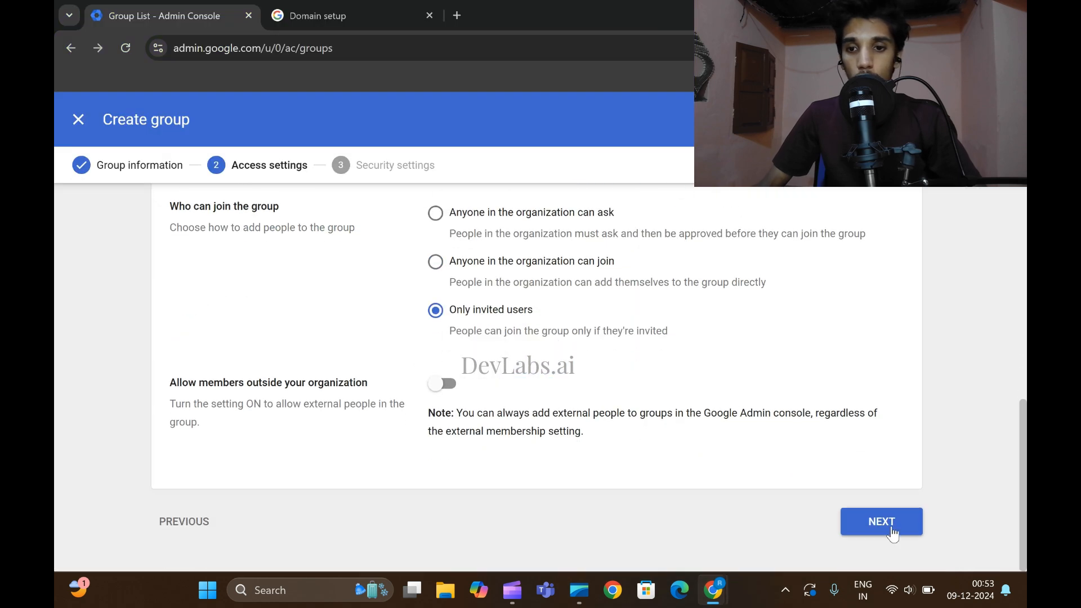
pyautogui.click(894, 527)
# Check the lab's security settings instructions and create the Gmail group with all default security values.
pyautogui.moveTo(713, 590)
pyautogui.click(609, 503)
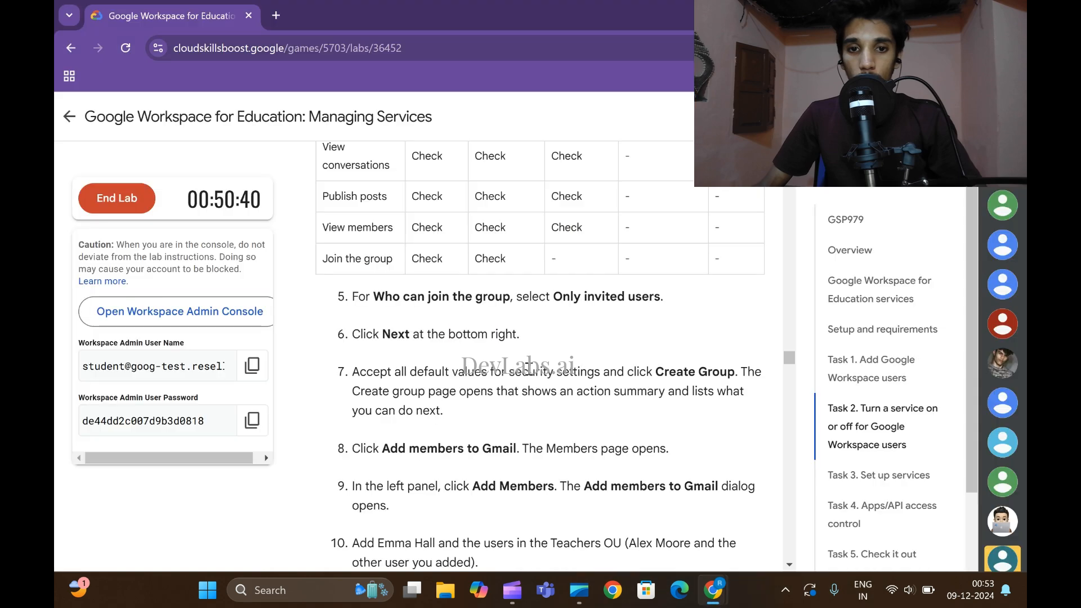
pyautogui.scroll(-3, 704, 280)
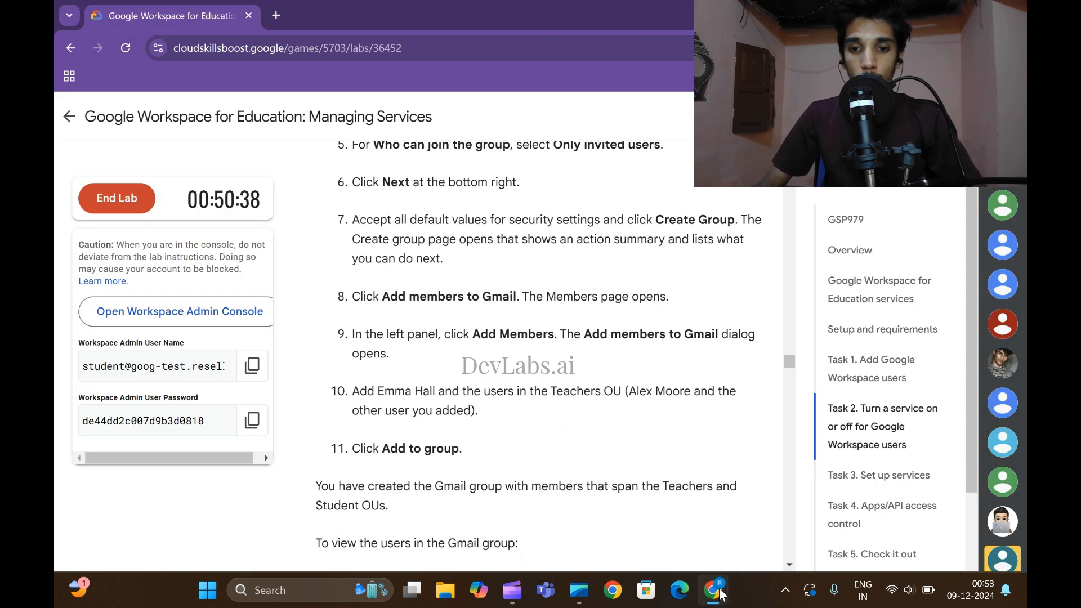
pyautogui.moveTo(712, 590)
pyautogui.click(760, 467)
pyautogui.scroll(-5, 687, 394)
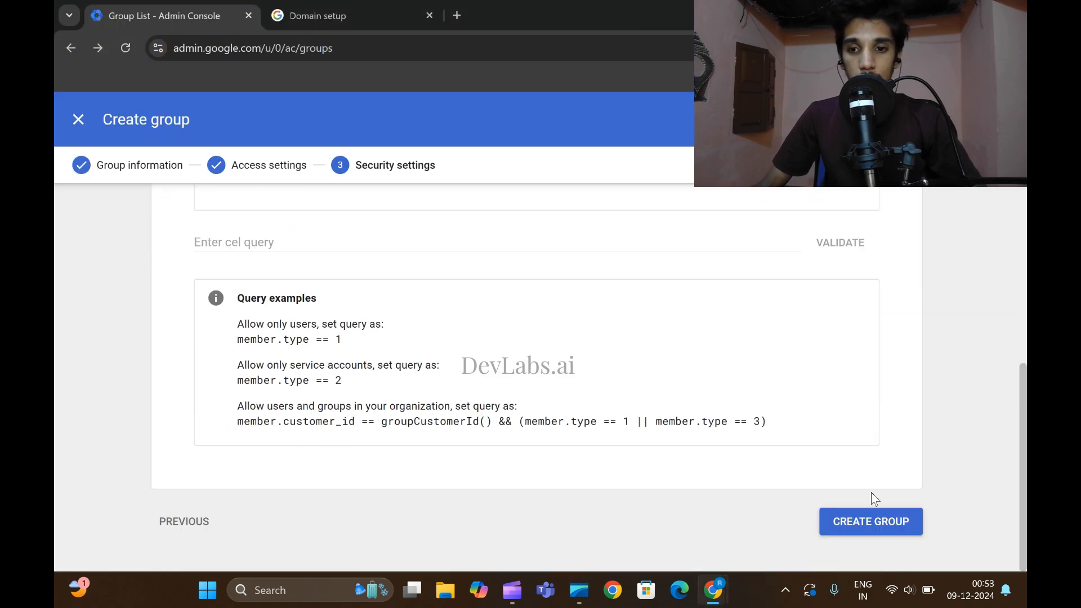
pyautogui.click(871, 522)
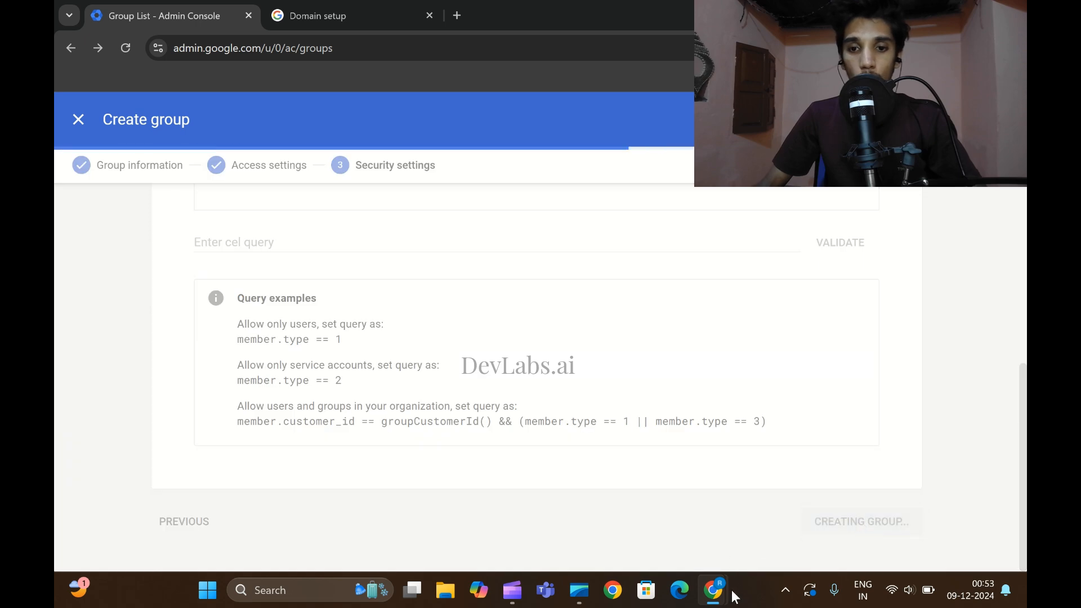
# Review the lab's instructions for adding members to the Gmail group, and close the group creation summary in the Admin console.
pyautogui.moveTo(713, 590)
pyautogui.click(613, 504)
pyautogui.scroll(-3, 534, 403)
pyautogui.scroll(3, 535, 403)
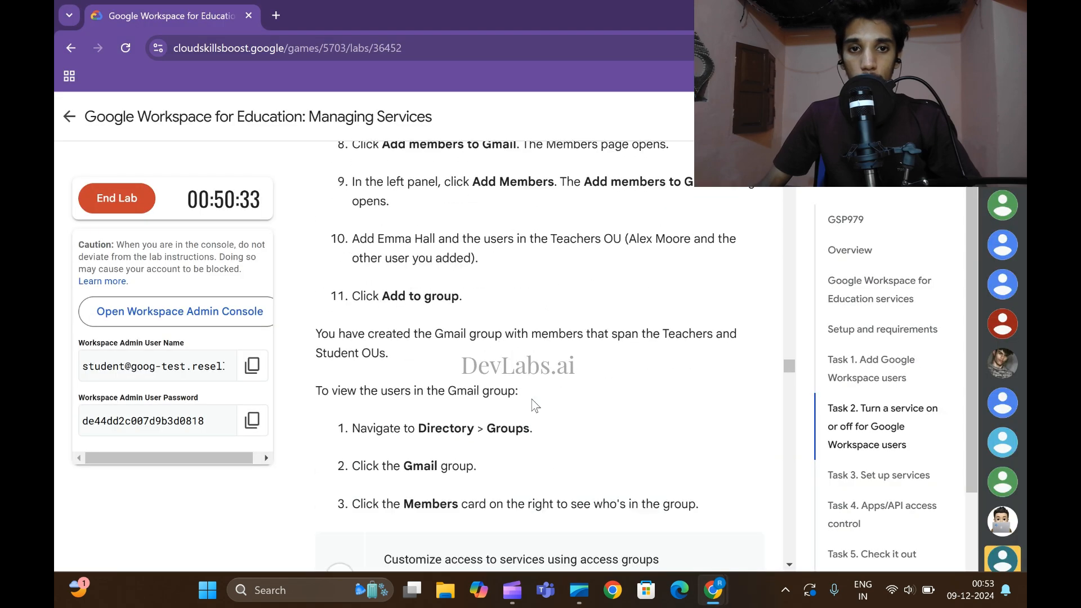
pyautogui.scroll(3, 531, 403)
pyautogui.scroll(-4, 534, 392)
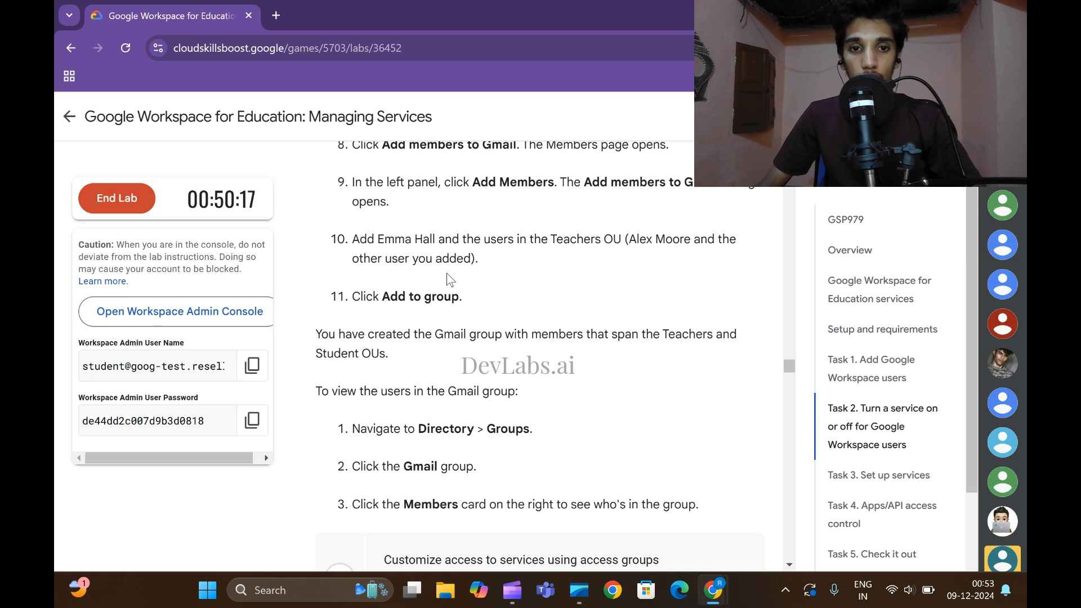
pyautogui.moveTo(711, 588)
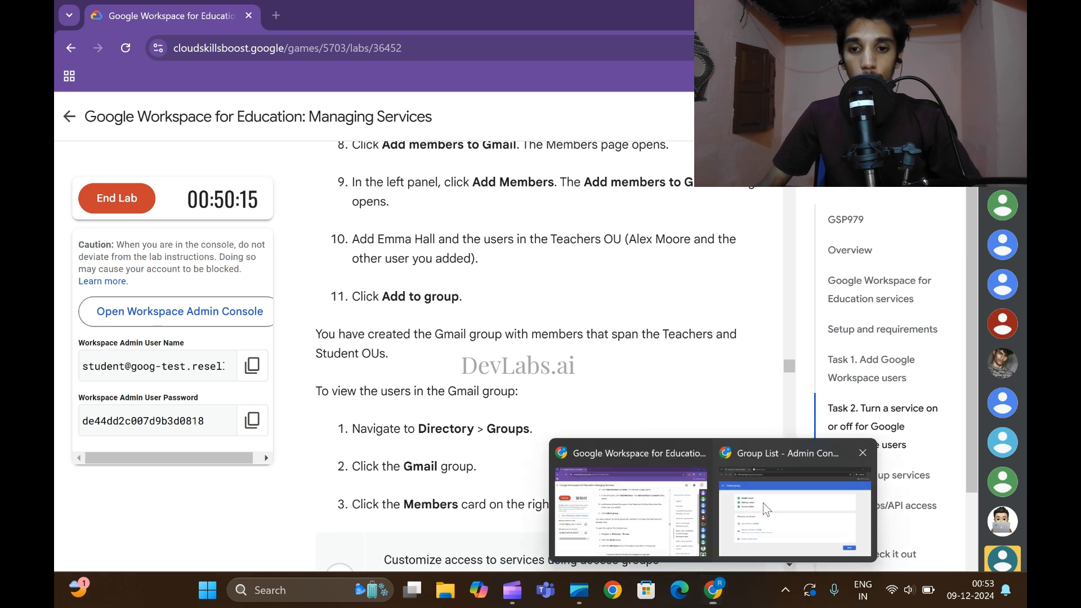
pyautogui.click(810, 495)
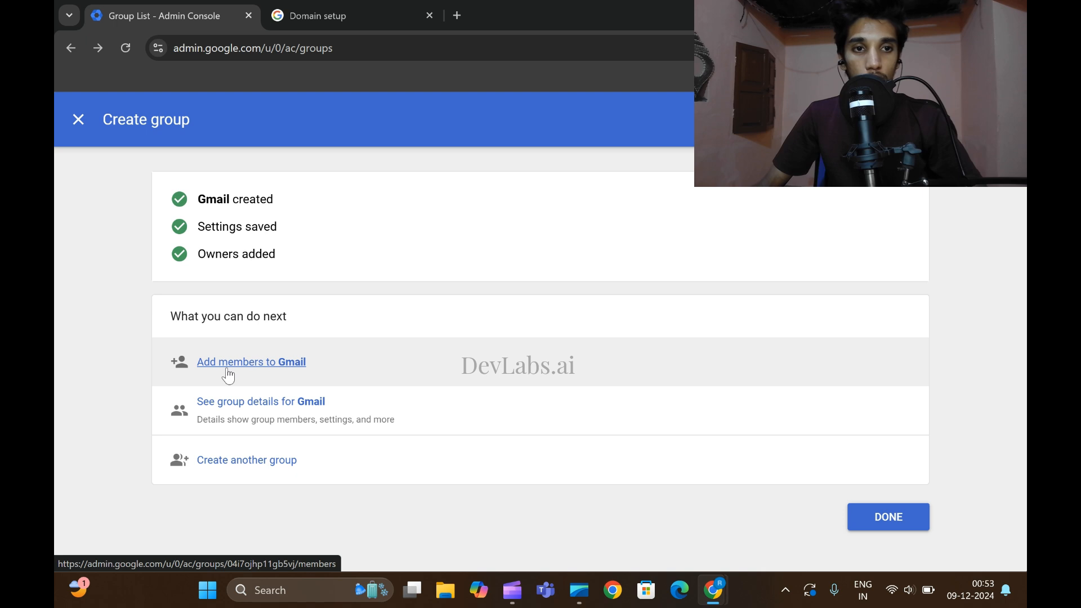
pyautogui.click(77, 122)
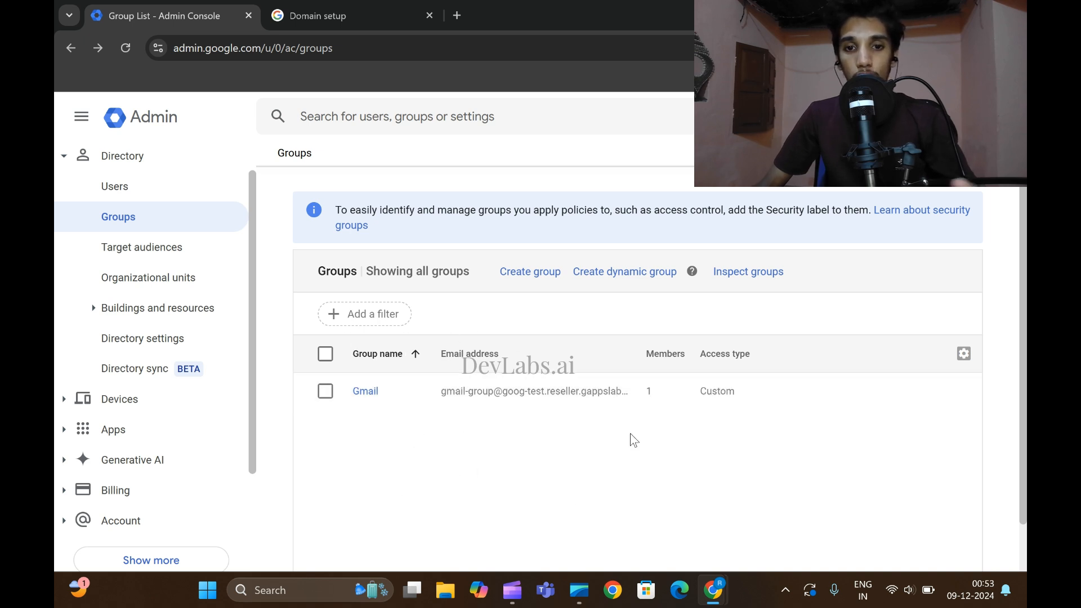
# Start adding members to the Gmail group, and select the first user named in step 10 of the lab instructions.
pyautogui.moveTo(645, 405)
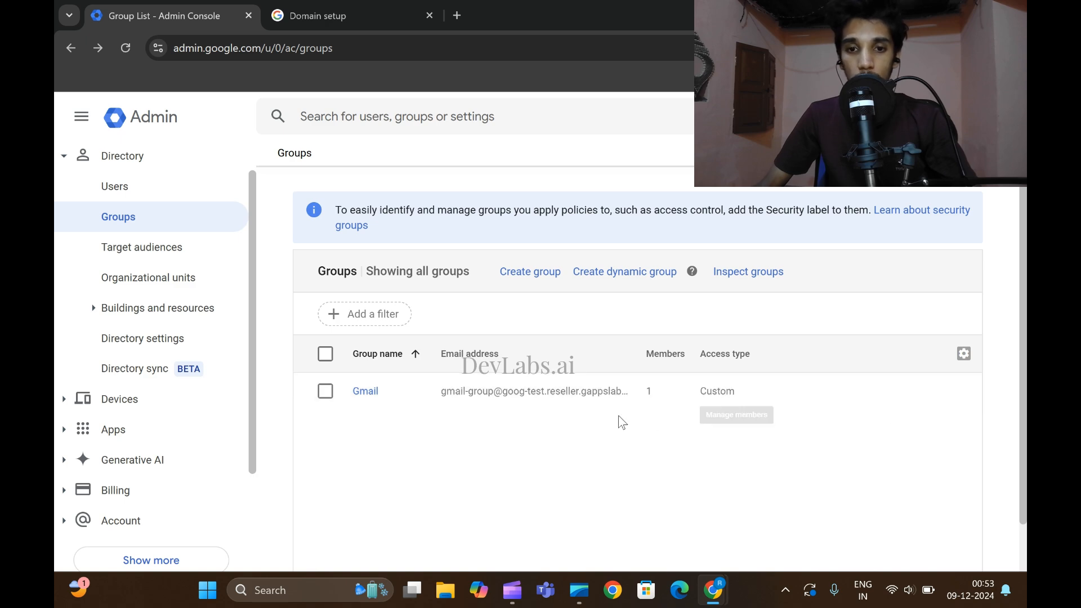
pyautogui.click(646, 394)
pyautogui.moveTo(712, 590)
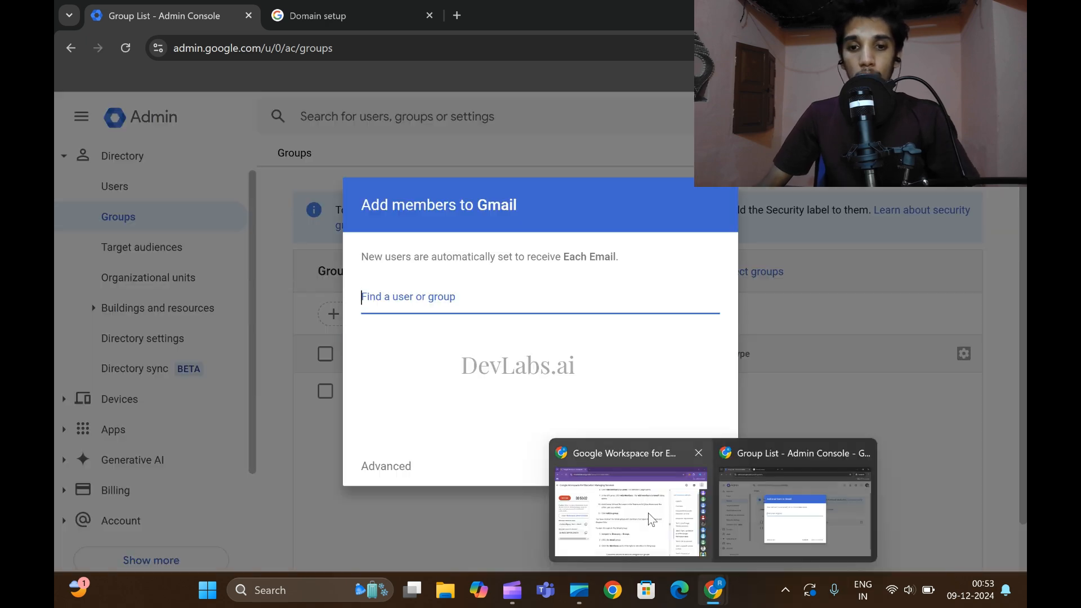
pyautogui.click(647, 512)
pyautogui.scroll(5, 511, 401)
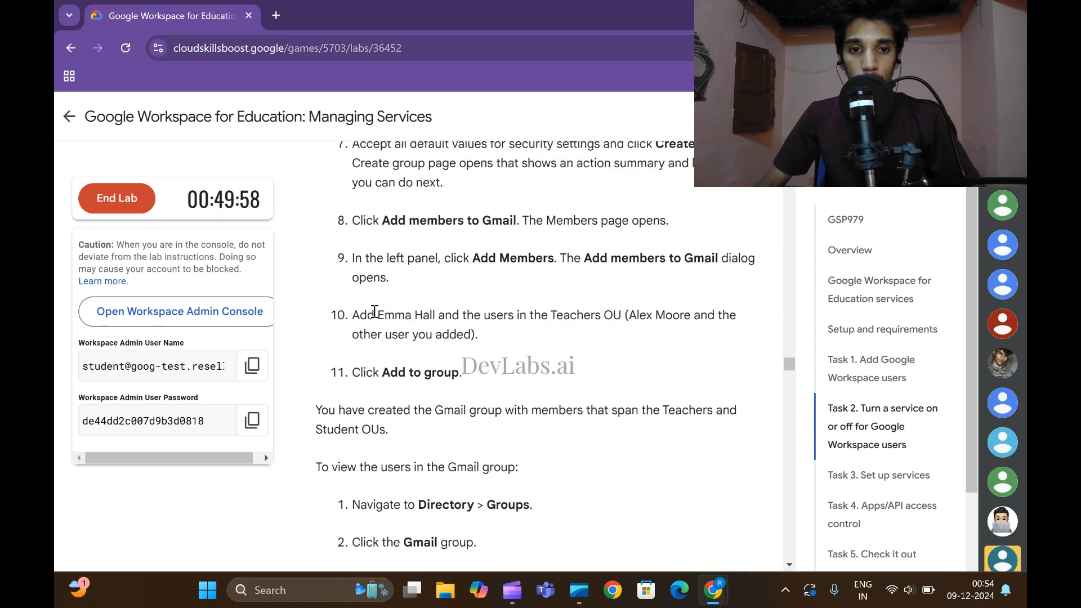
pyautogui.moveTo(375, 315); pyautogui.dragTo(435, 316)
pyautogui.hotkey('ctrl', 'c')
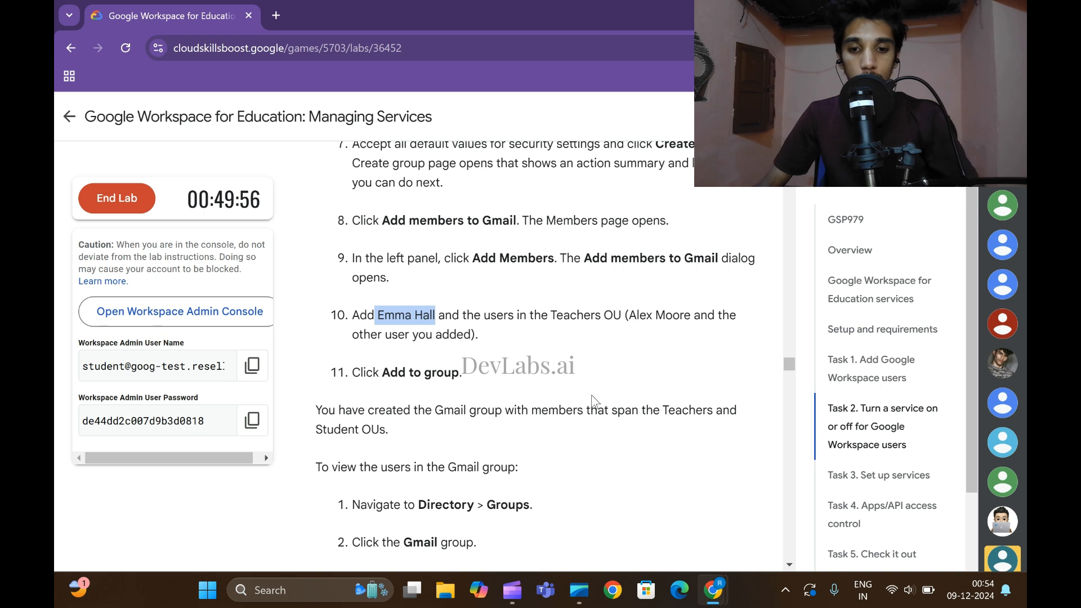
pyautogui.moveTo(713, 590)
pyautogui.click(810, 549)
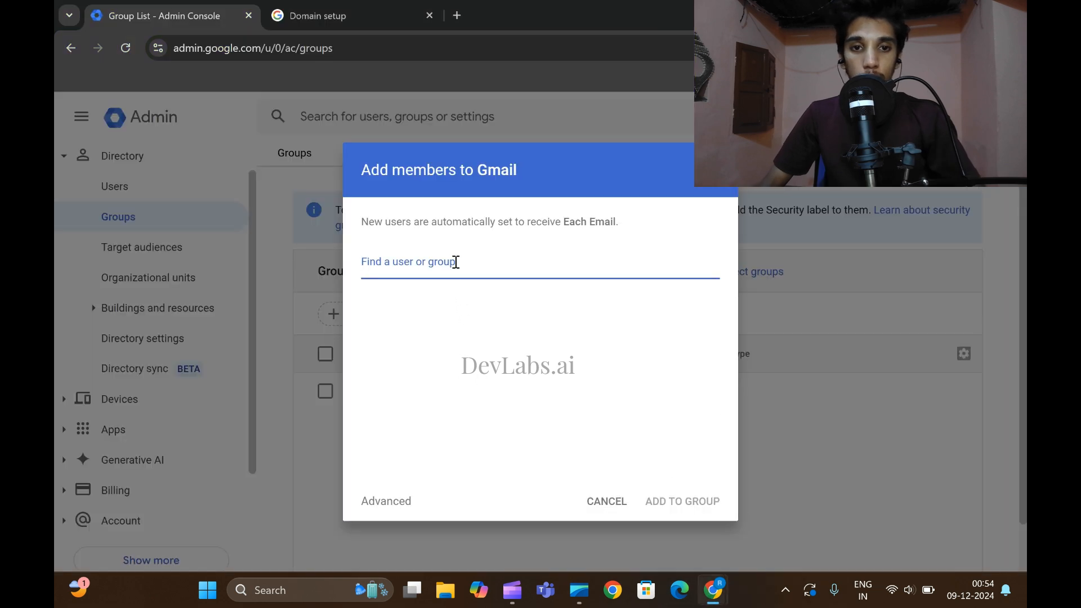
pyautogui.hotkey('ctrl', 'v')
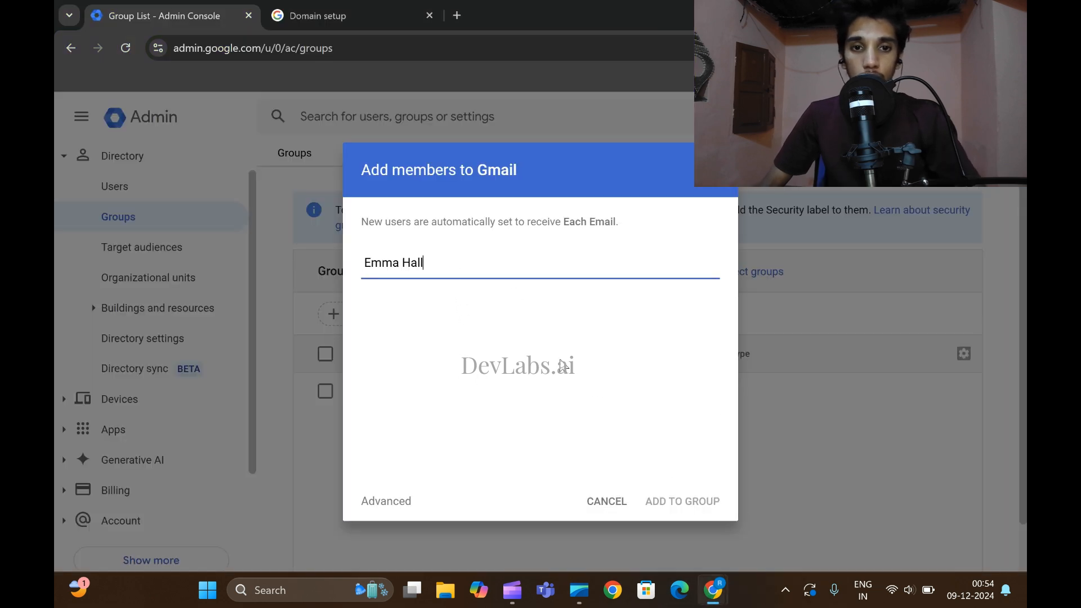
pyautogui.click(459, 304)
# Select the Teachers OU user named in lab step 10 as a second member, and add both users to the Gmail group.
pyautogui.moveTo(705, 590)
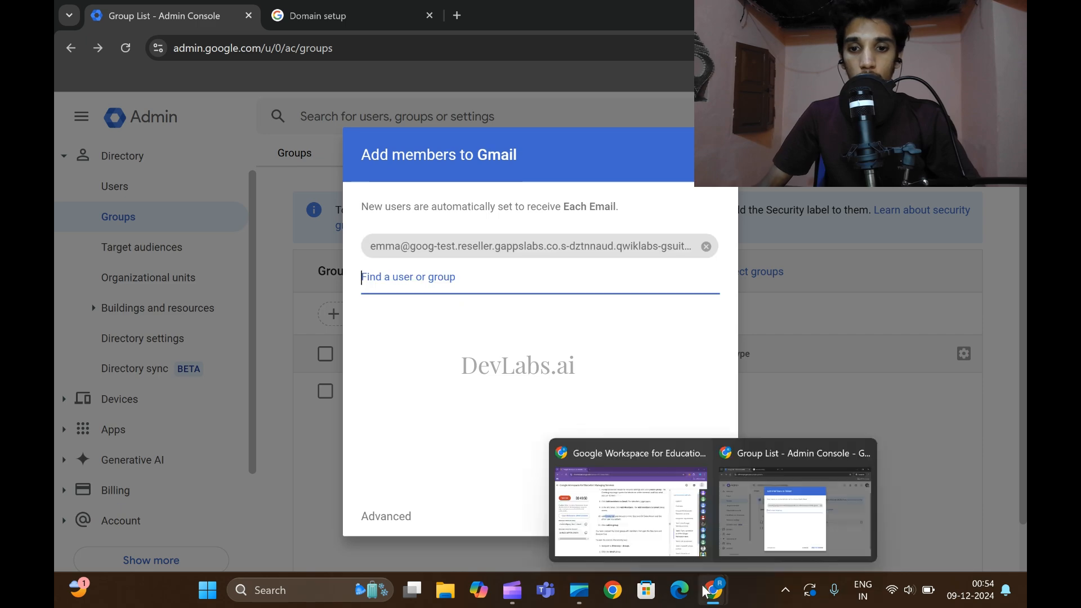
pyautogui.click(647, 506)
pyautogui.moveTo(629, 313); pyautogui.dragTo(692, 315)
pyautogui.hotkey('ctrl', 'c')
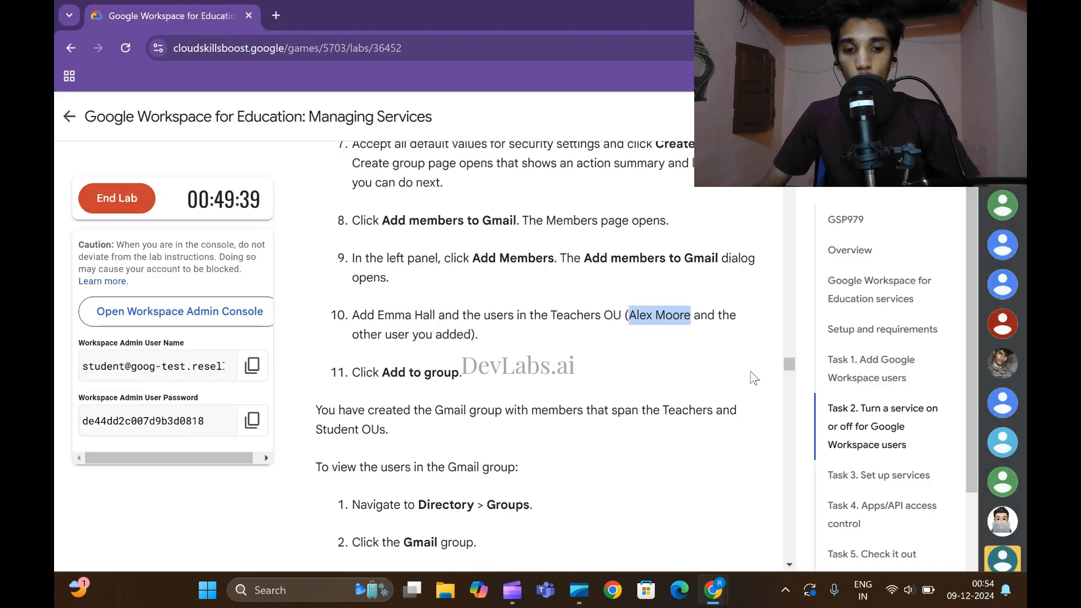
pyautogui.moveTo(726, 588)
pyautogui.click(721, 471)
pyautogui.hotkey('ctrl', 'v')
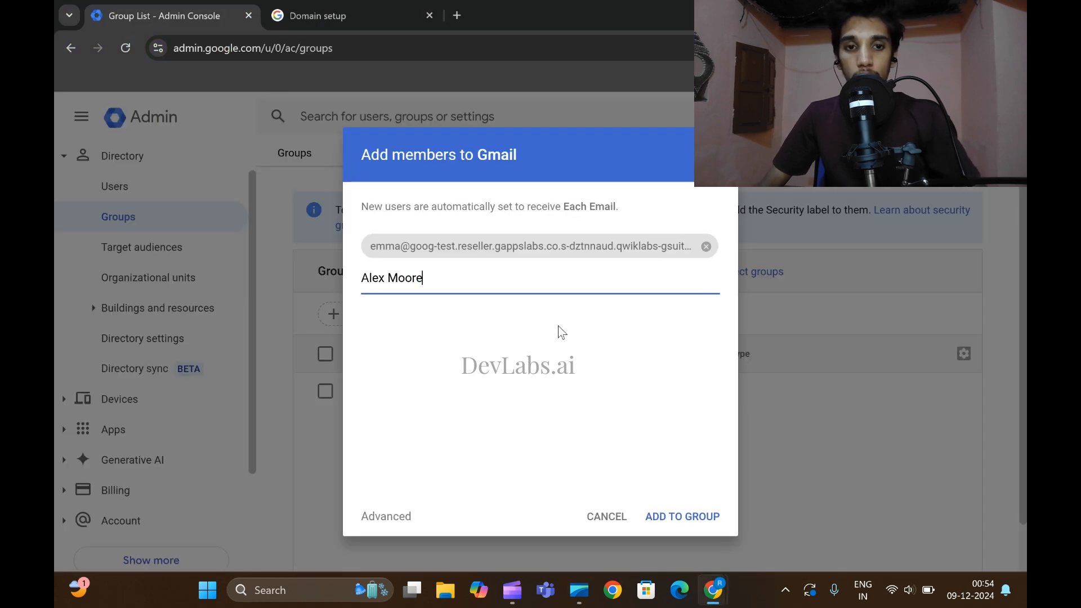
pyautogui.click(475, 319)
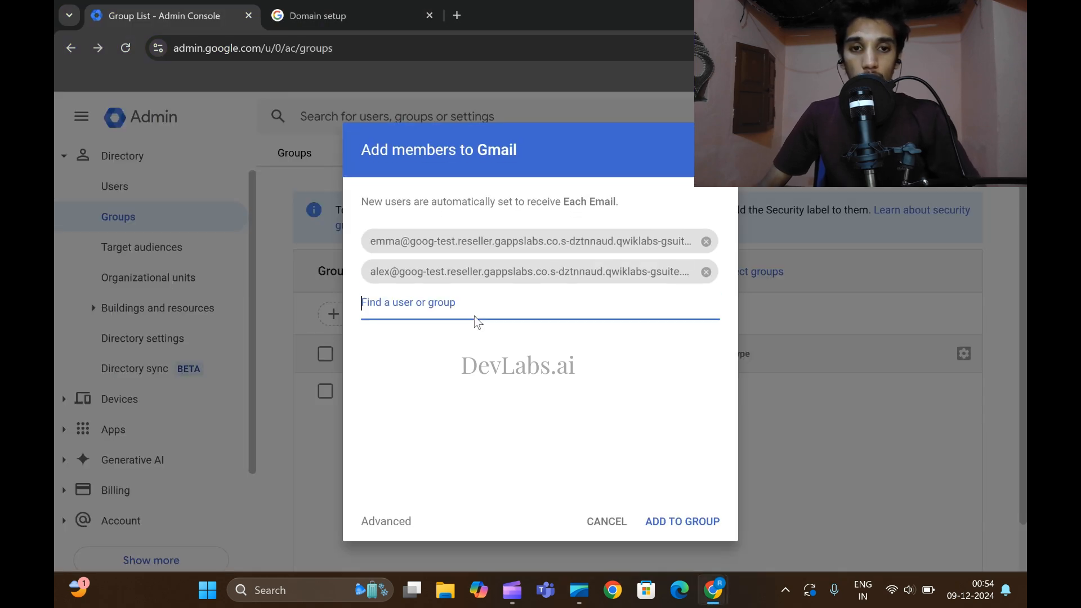
pyautogui.click(707, 516)
# Read the lab's remaining instructions for viewing the Gmail group's users, and check the group's member count in the Admin console's group list.
pyautogui.moveTo(713, 590)
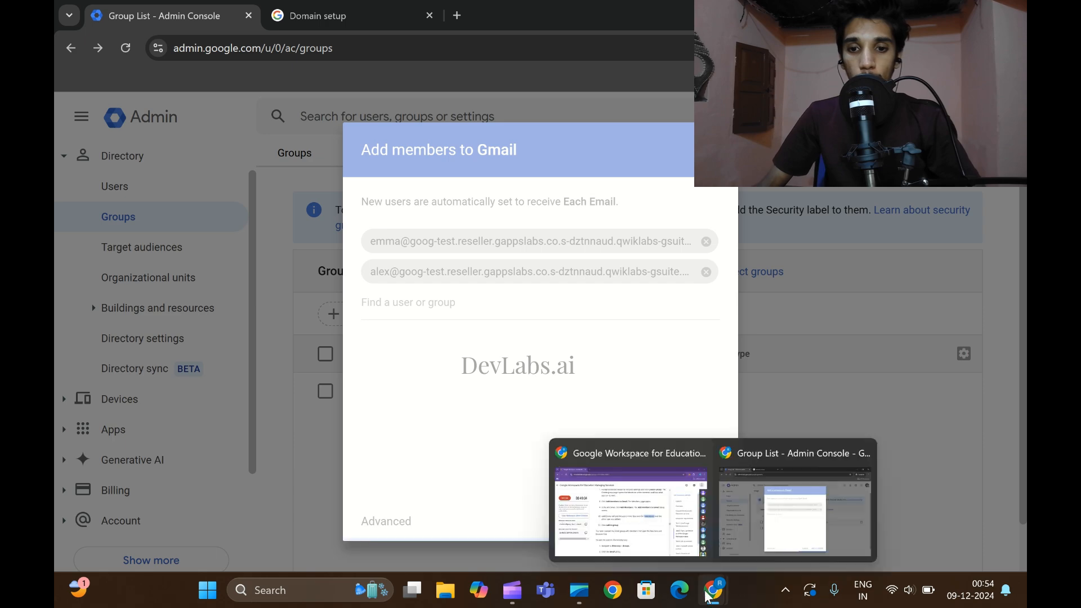
pyautogui.click(653, 495)
pyautogui.scroll(-3, 528, 405)
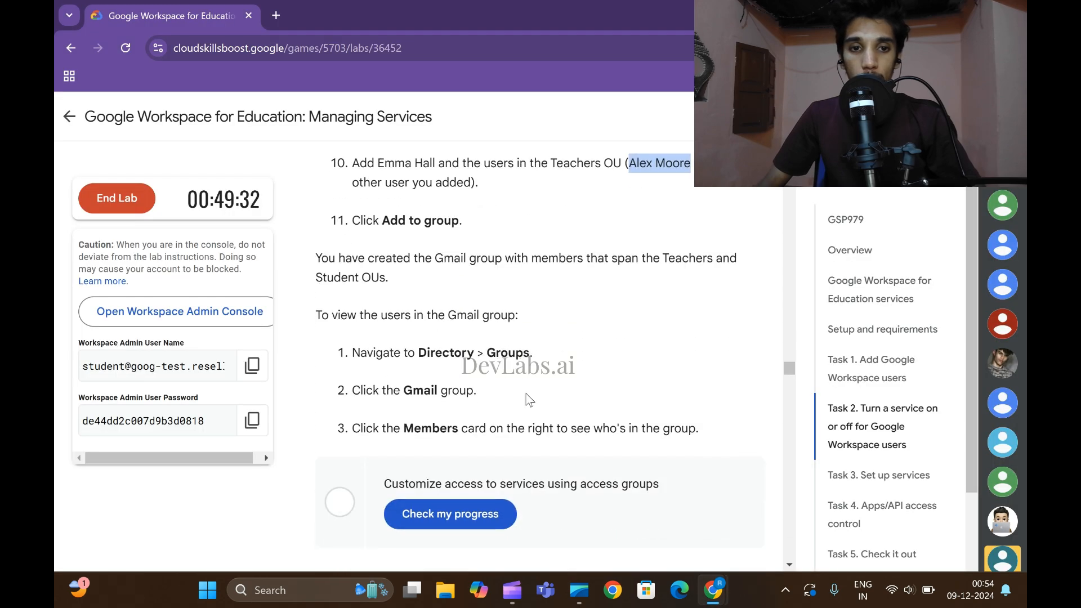
pyautogui.scroll(-1, 529, 400)
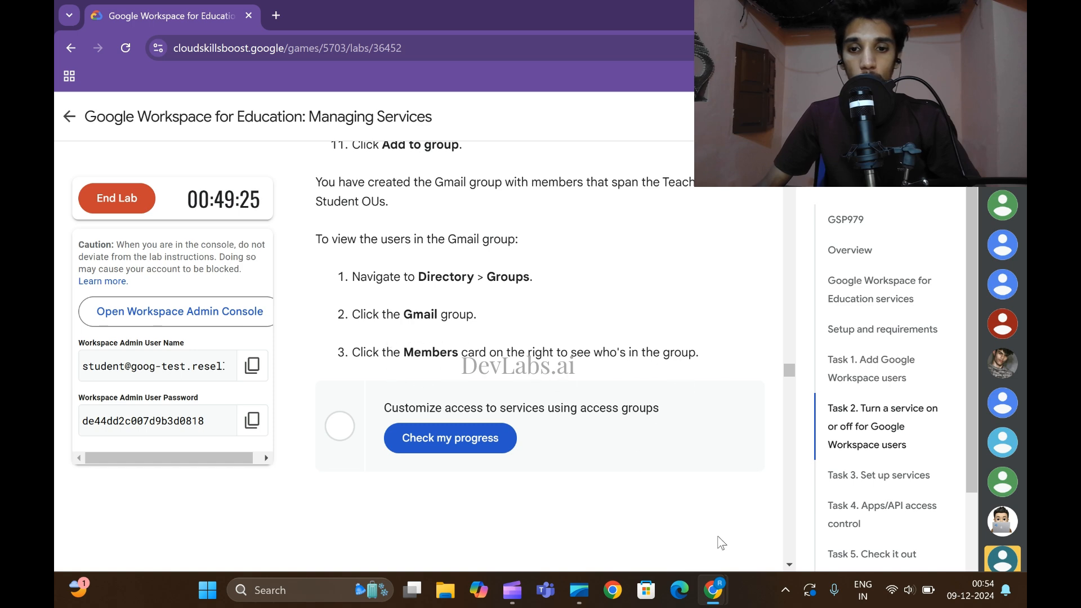
pyautogui.moveTo(713, 588)
pyautogui.click(842, 537)
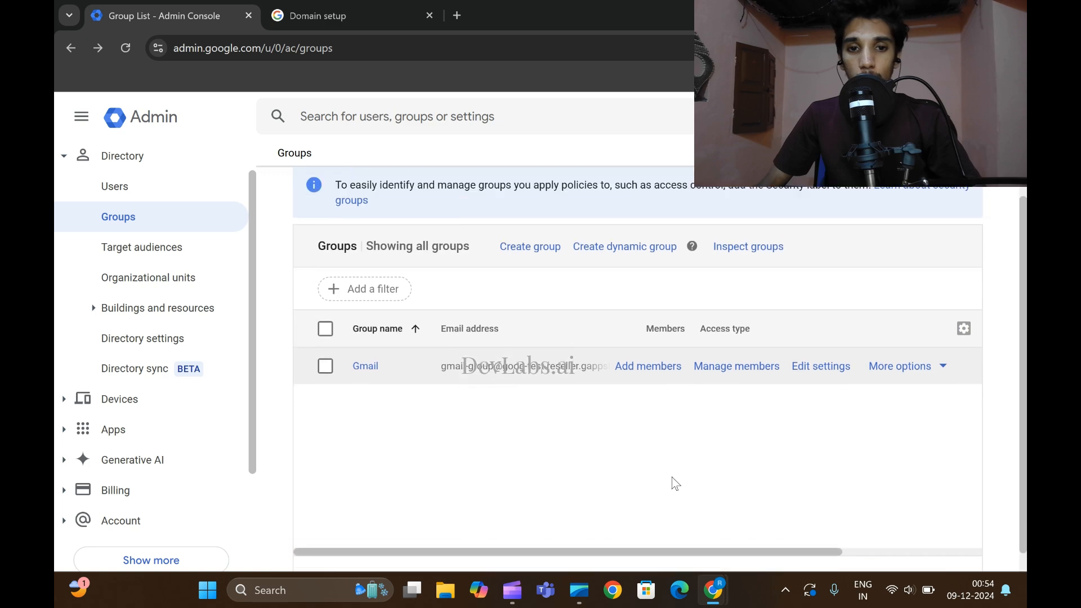
pyautogui.scroll(-1, 675, 481)
pyautogui.moveTo(710, 585)
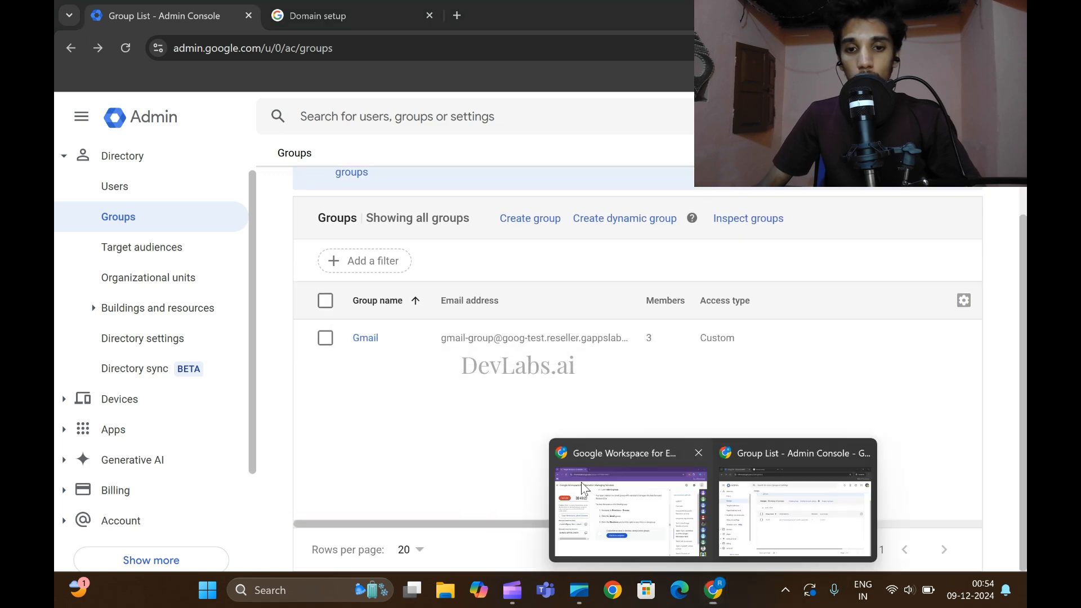
# Check the lab progress for customizing access to services using access groups, and read the Task 3 instructions for disabling Gmail for students.
pyautogui.click(581, 481)
pyautogui.click(486, 287)
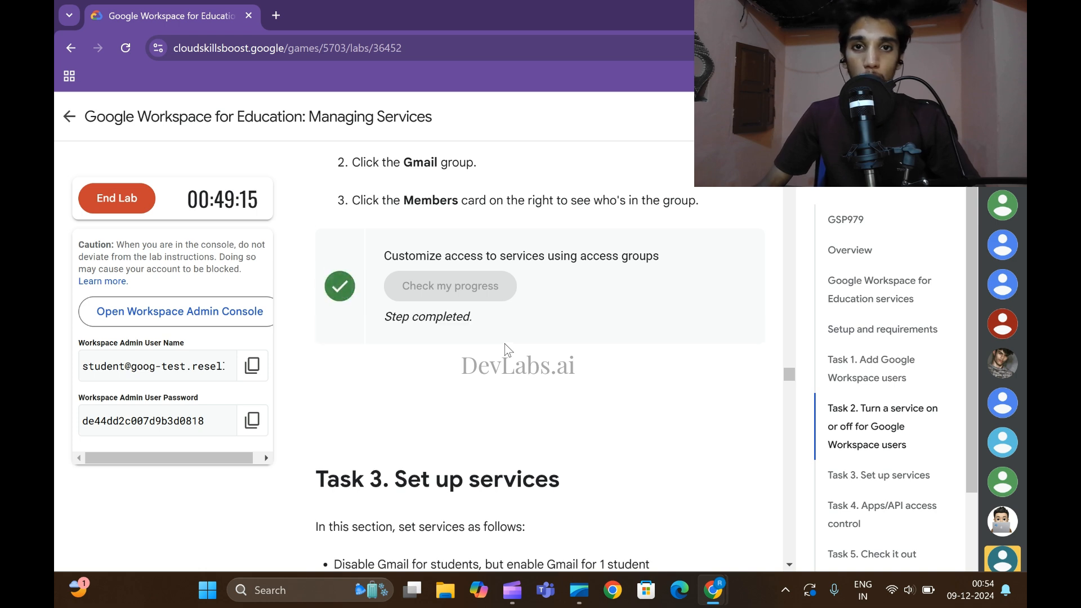
pyautogui.scroll(-6, 505, 349)
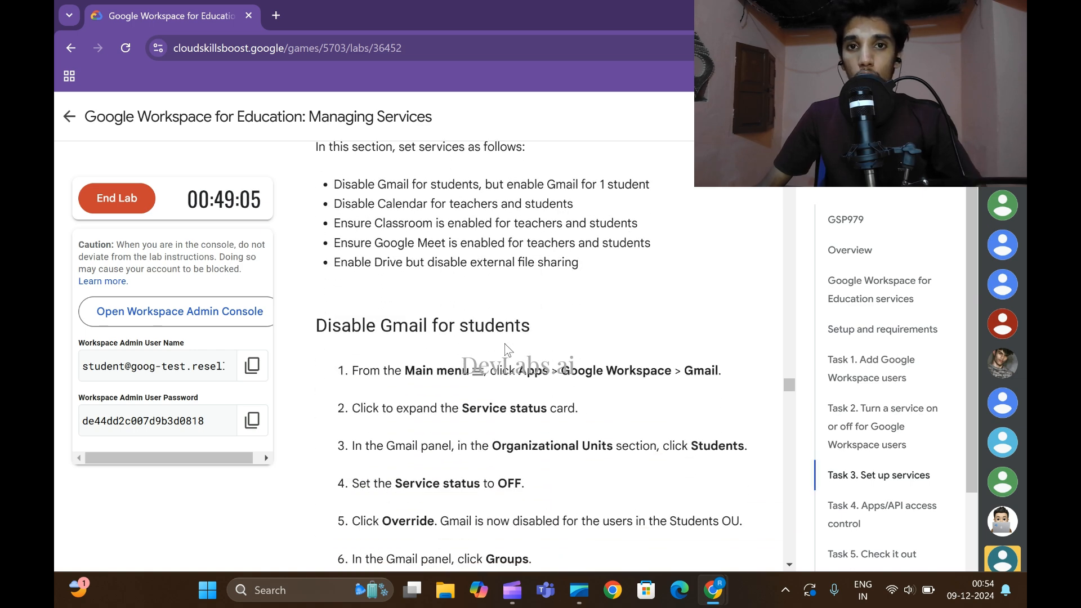
pyautogui.scroll(1, 505, 349)
pyautogui.scroll(-2, 504, 346)
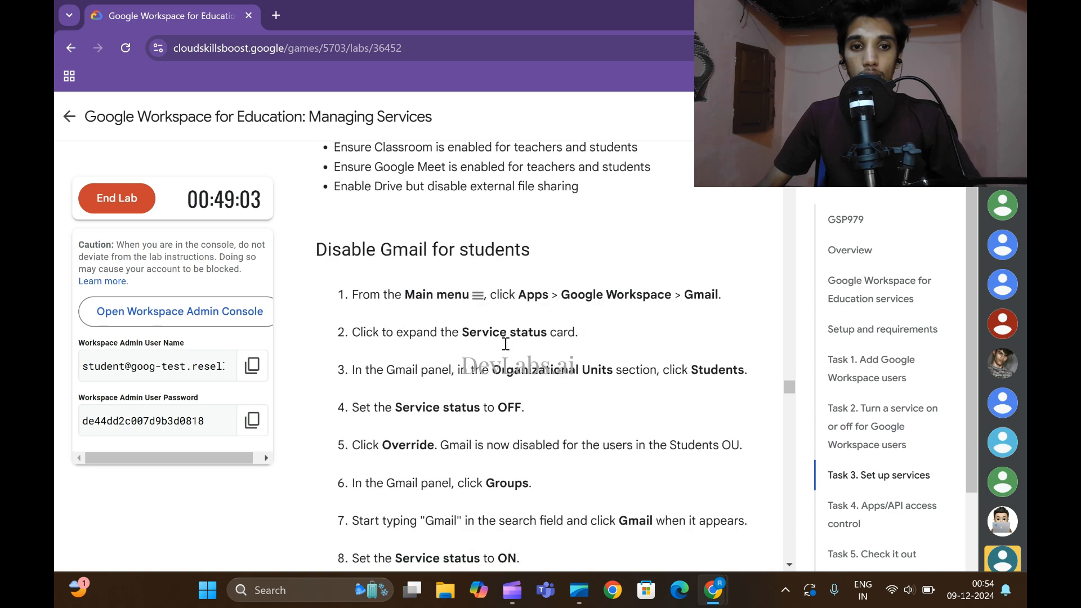
# Switch to the Admin console and open the settings for Gmail among the Google Workspace apps.
pyautogui.moveTo(713, 588)
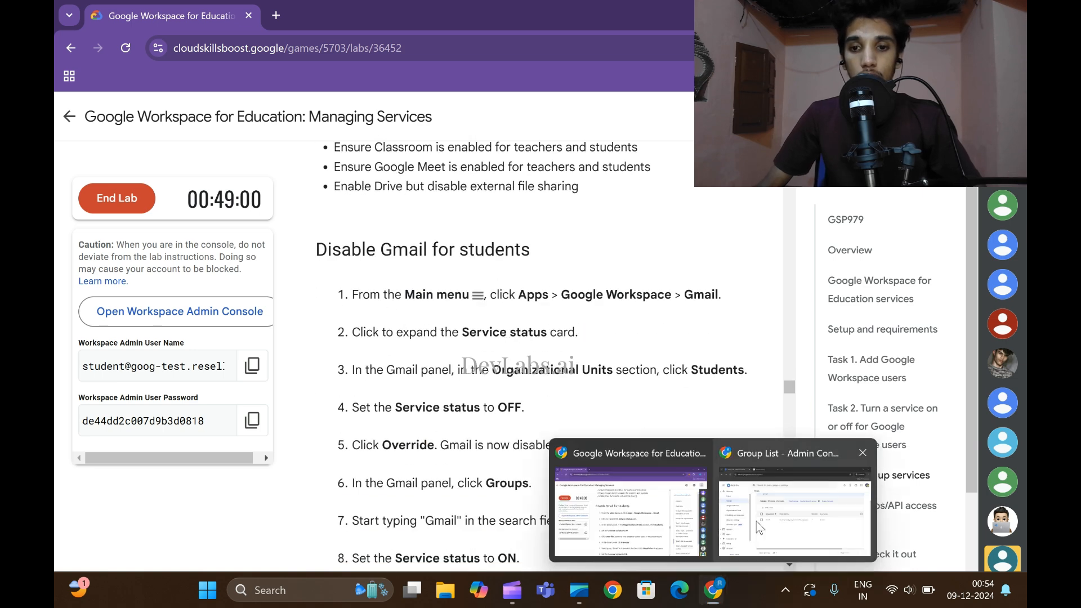
pyautogui.click(802, 518)
pyautogui.click(66, 355)
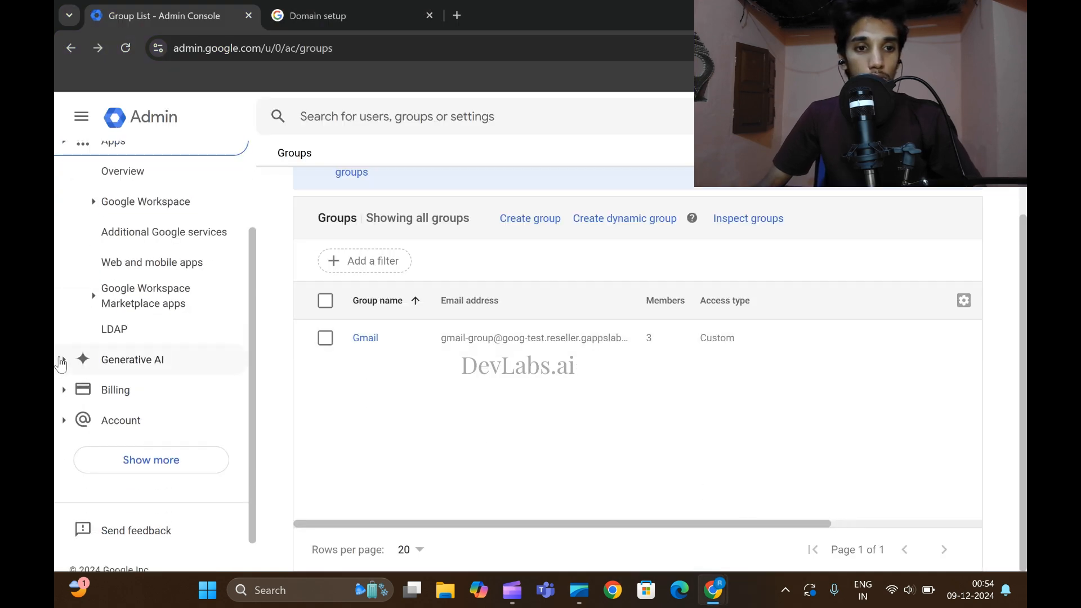
pyautogui.scroll(1, 125, 376)
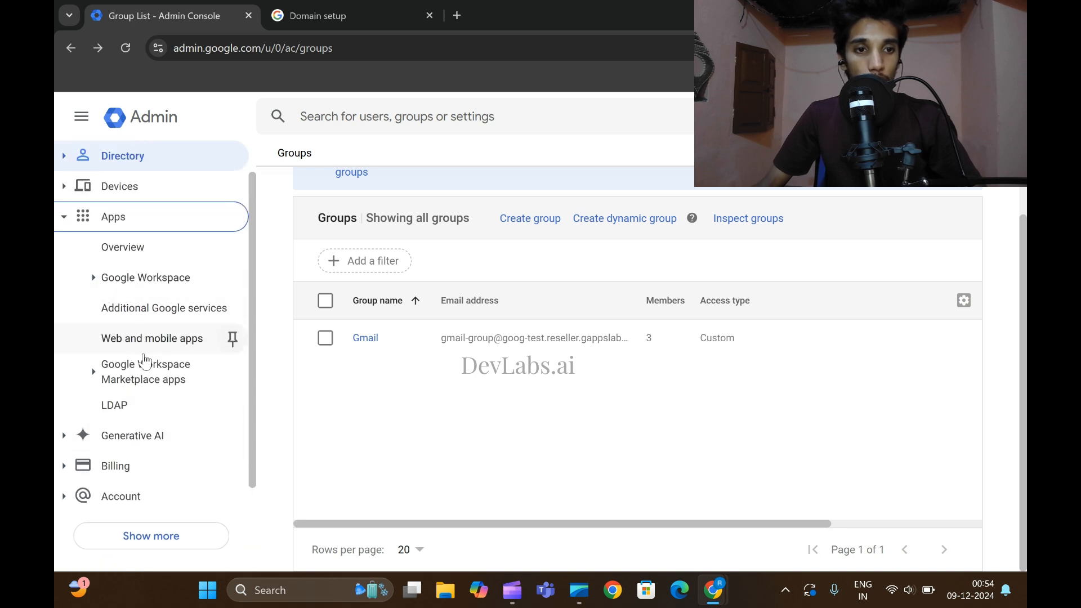
pyautogui.click(92, 278)
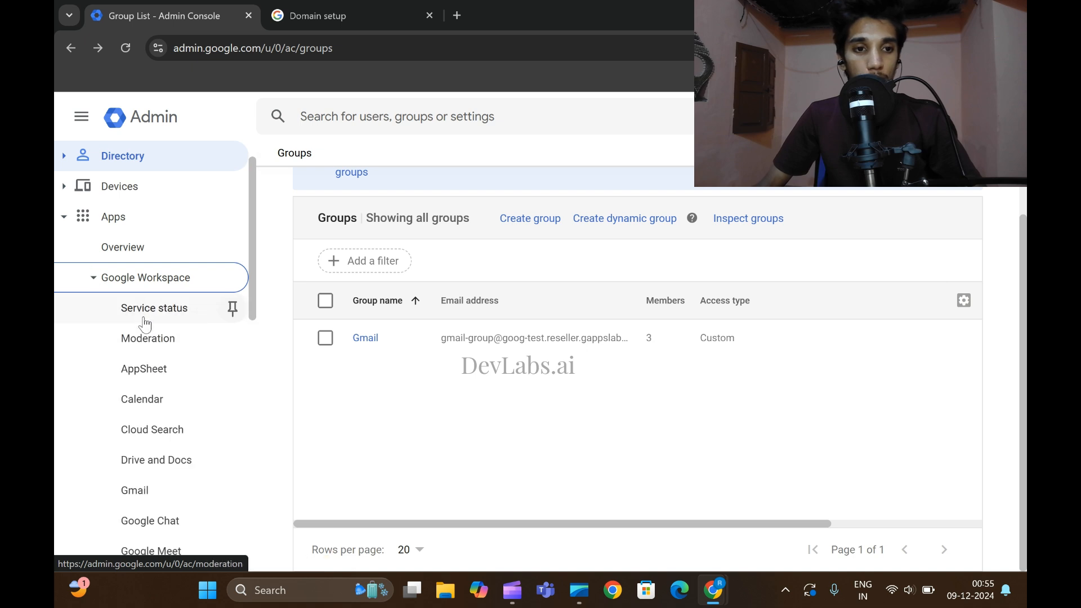
pyautogui.scroll(-2, 152, 388)
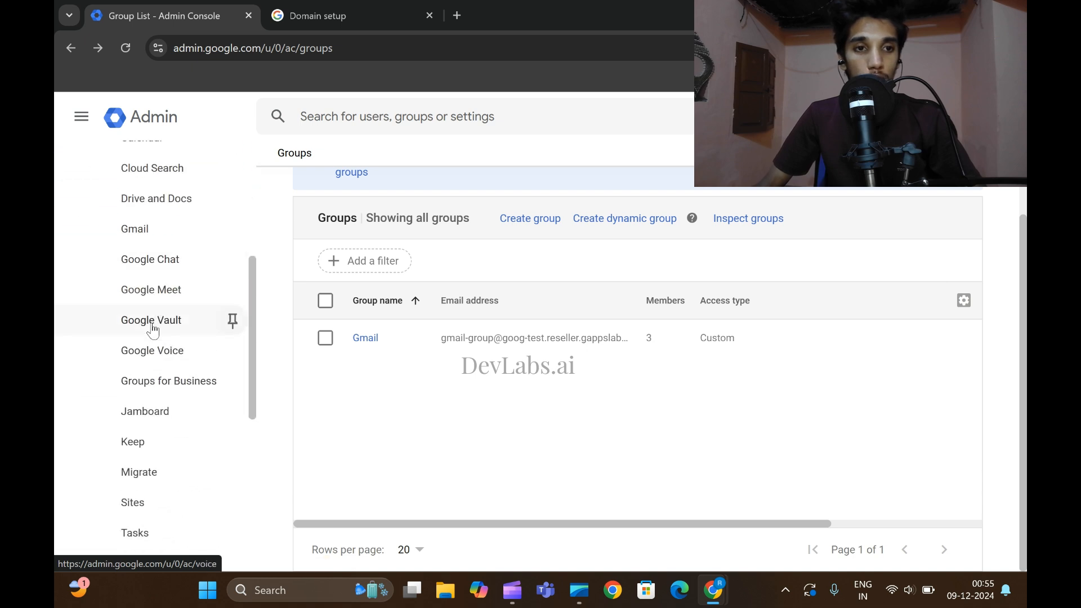
pyautogui.click(139, 238)
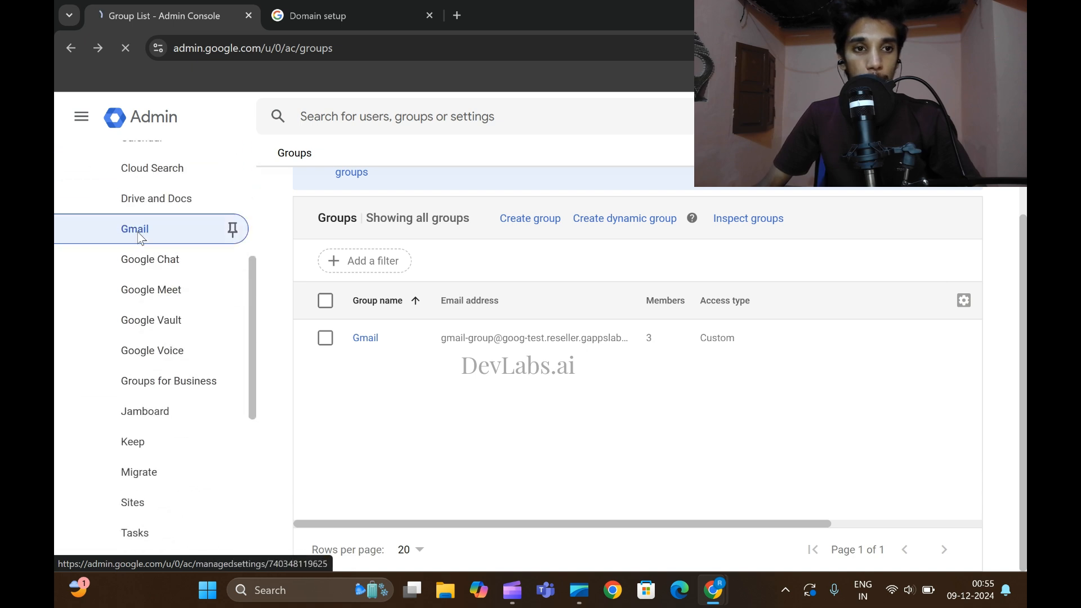
# Following lab steps 2 to 5, set Gmail's service status to OFF for the Students organizational unit and override the inherited setting.
pyautogui.moveTo(713, 590)
pyautogui.click(631, 495)
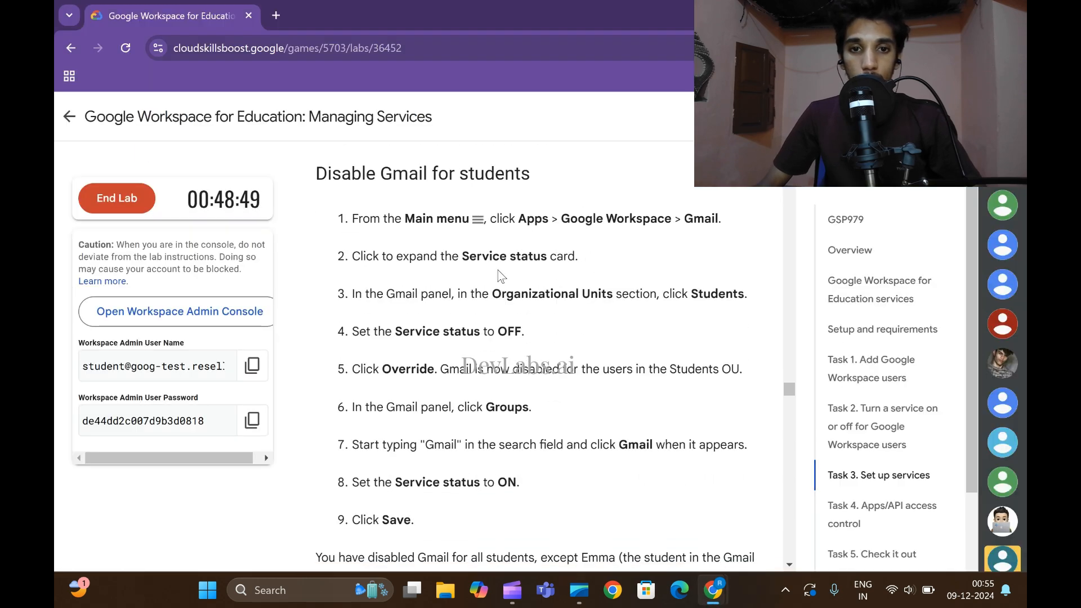
pyautogui.moveTo(712, 590)
pyautogui.click(732, 464)
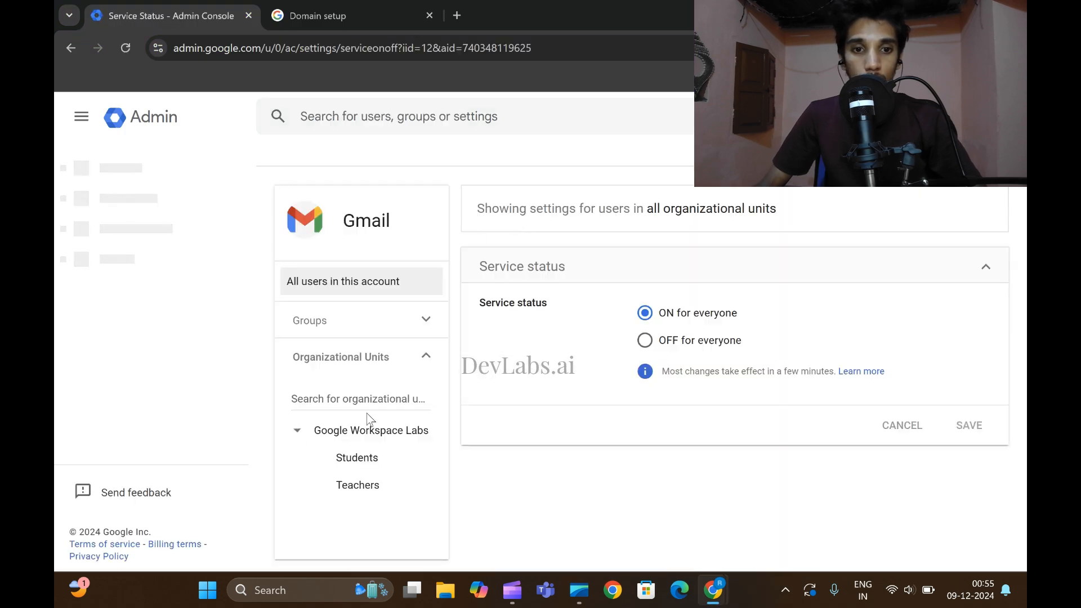
pyautogui.click(357, 457)
pyautogui.moveTo(713, 590)
pyautogui.click(574, 456)
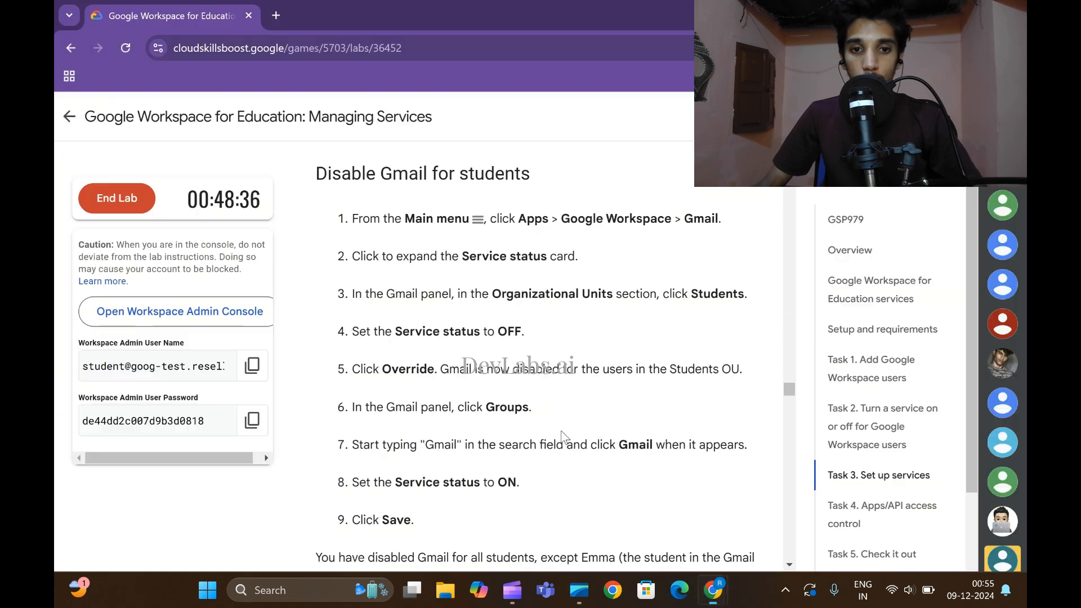
pyautogui.scroll(-1, 565, 437)
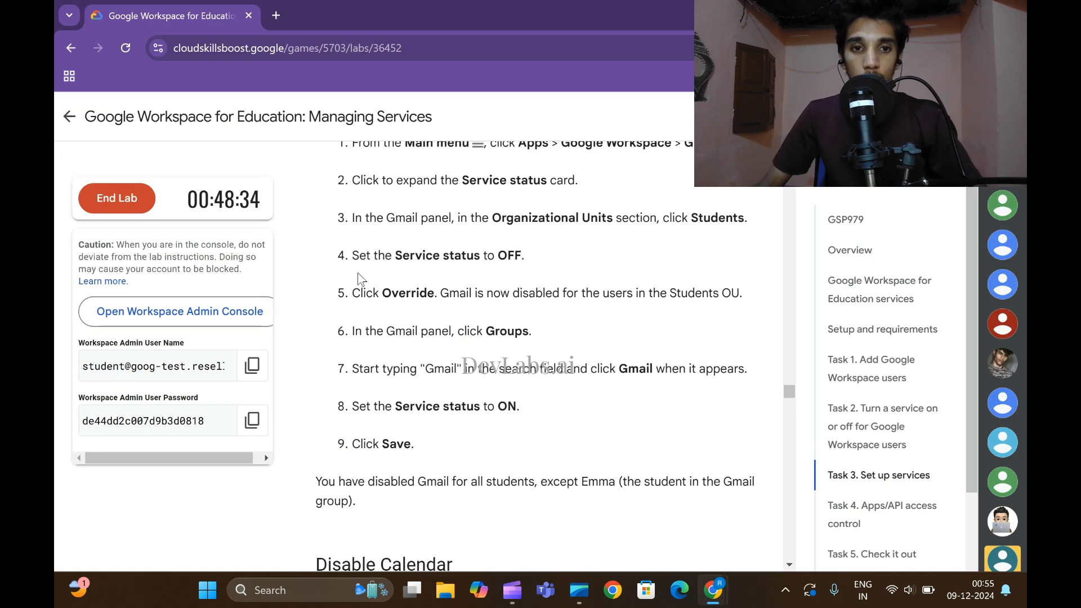
pyautogui.moveTo(713, 590)
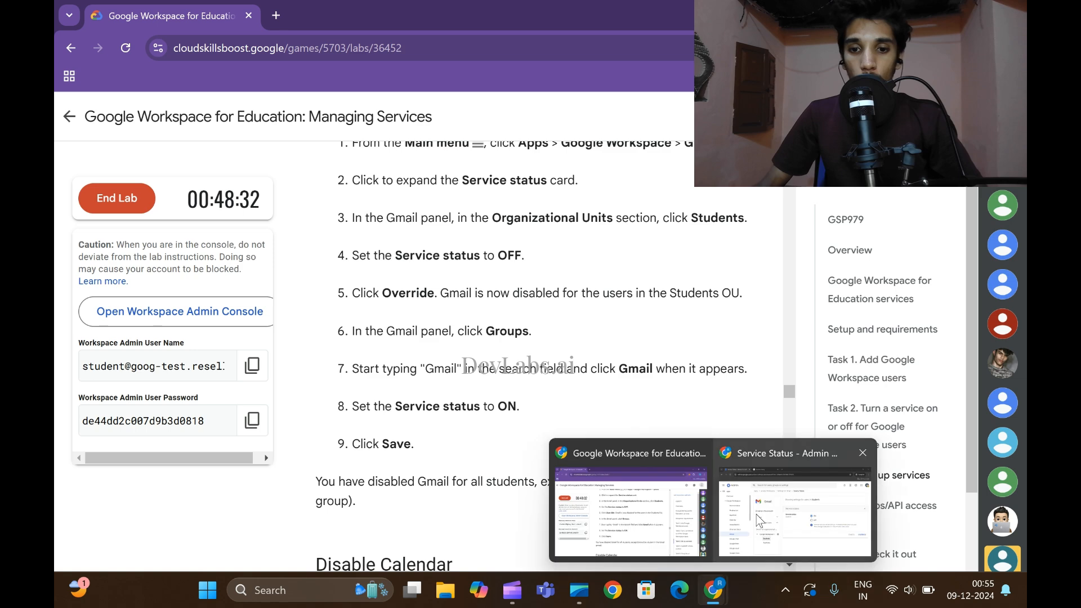
pyautogui.click(782, 541)
pyautogui.click(645, 341)
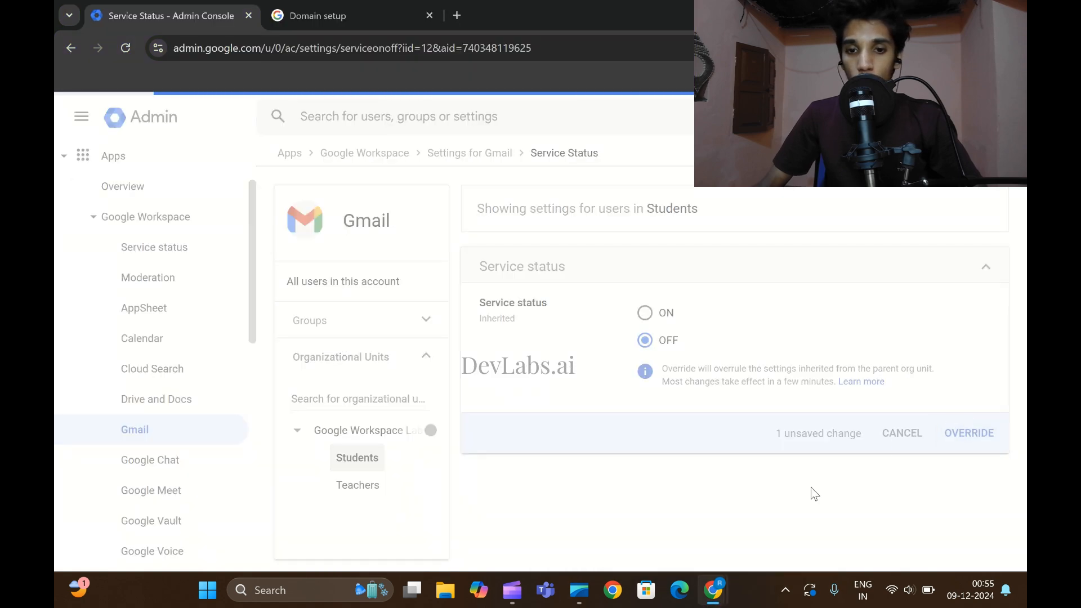
# Following lab steps 6 to 9, find the Gmail group in Gmail's service status settings, turn the service ON for it, and save.
pyautogui.moveTo(713, 590)
pyautogui.click(625, 496)
pyautogui.scroll(-1, 554, 427)
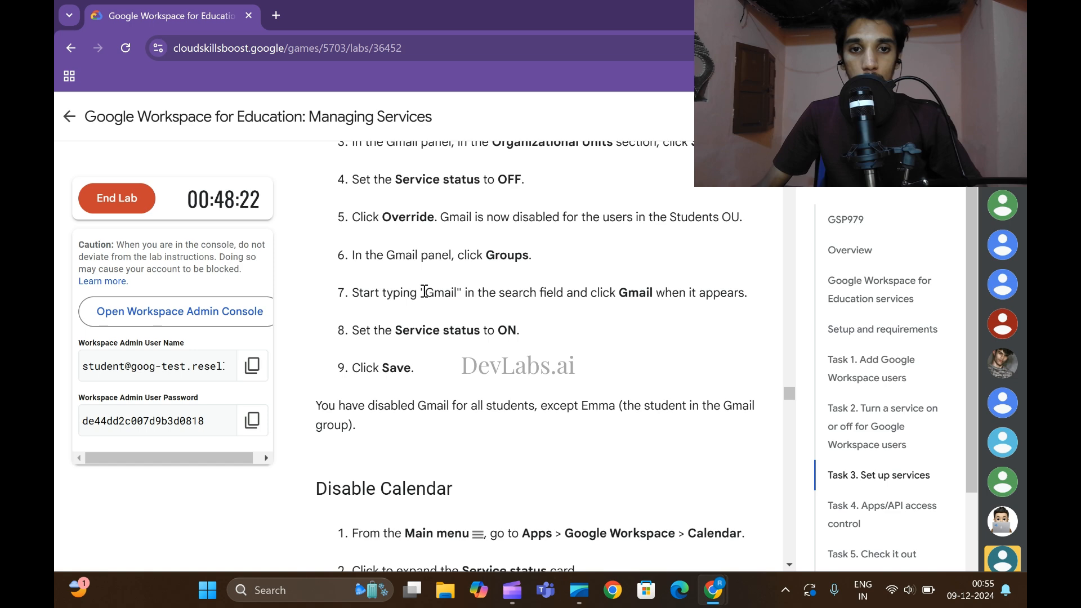
pyautogui.moveTo(435, 293); pyautogui.dragTo(454, 292)
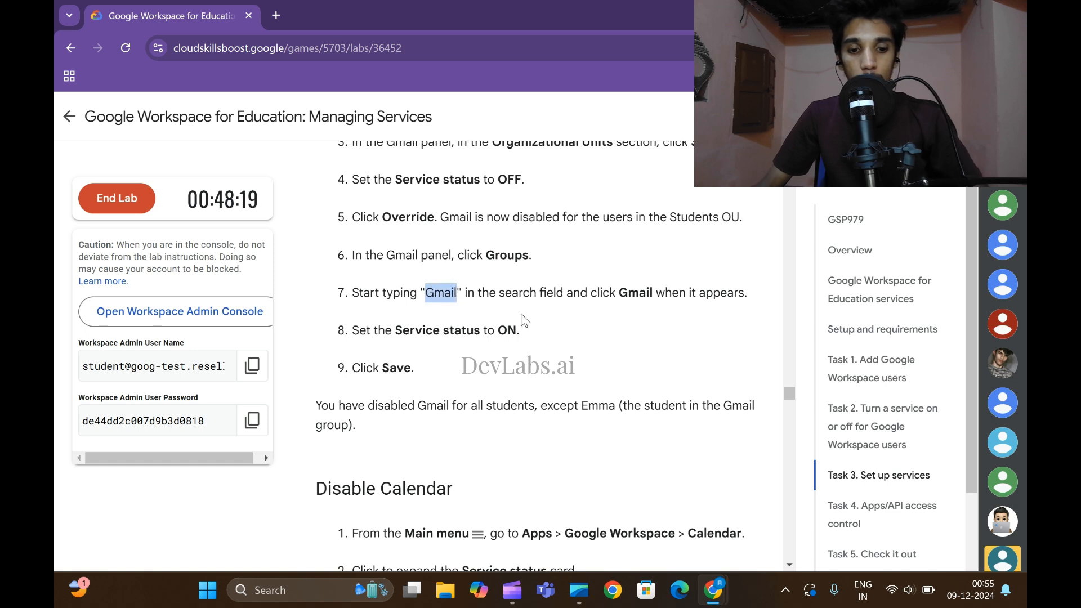
pyautogui.moveTo(713, 590)
pyautogui.click(758, 519)
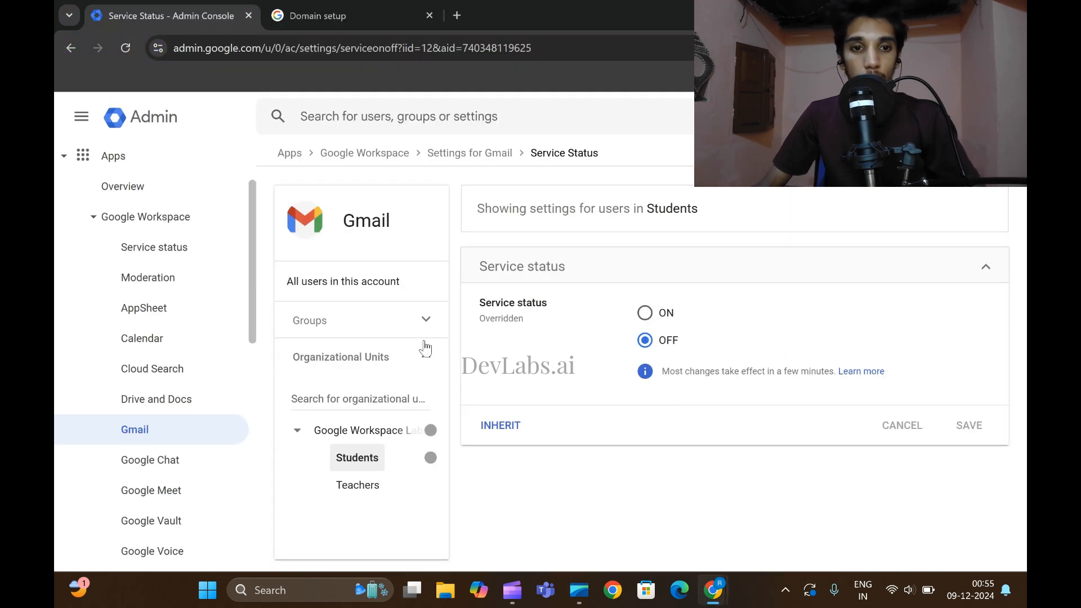
pyautogui.click(333, 329)
pyautogui.click(337, 361)
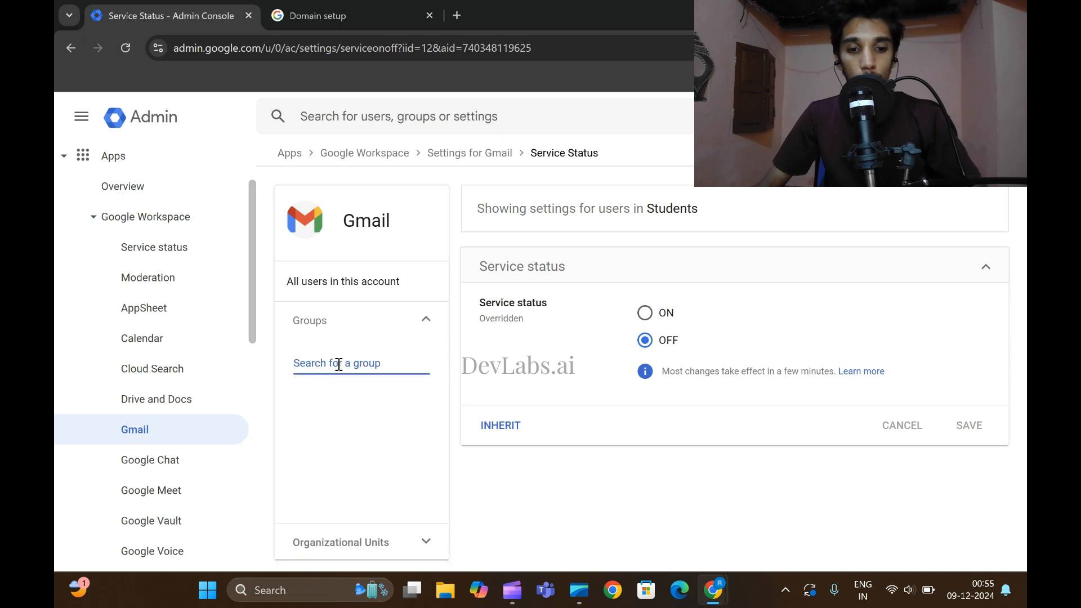
pyautogui.write('Gmail')
pyautogui.click(354, 420)
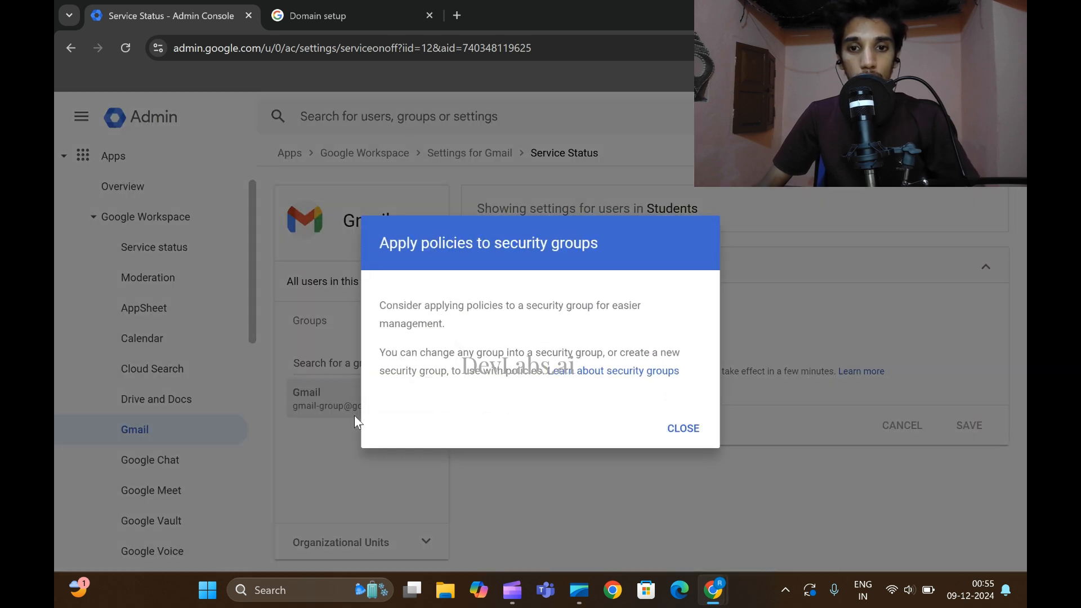
pyautogui.click(683, 429)
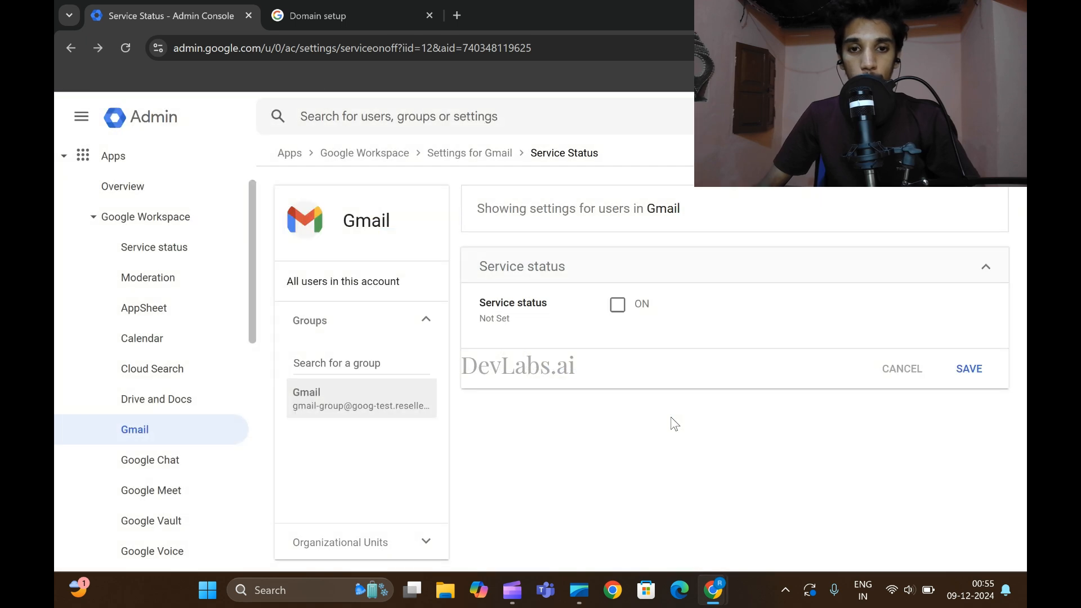
pyautogui.click(618, 307)
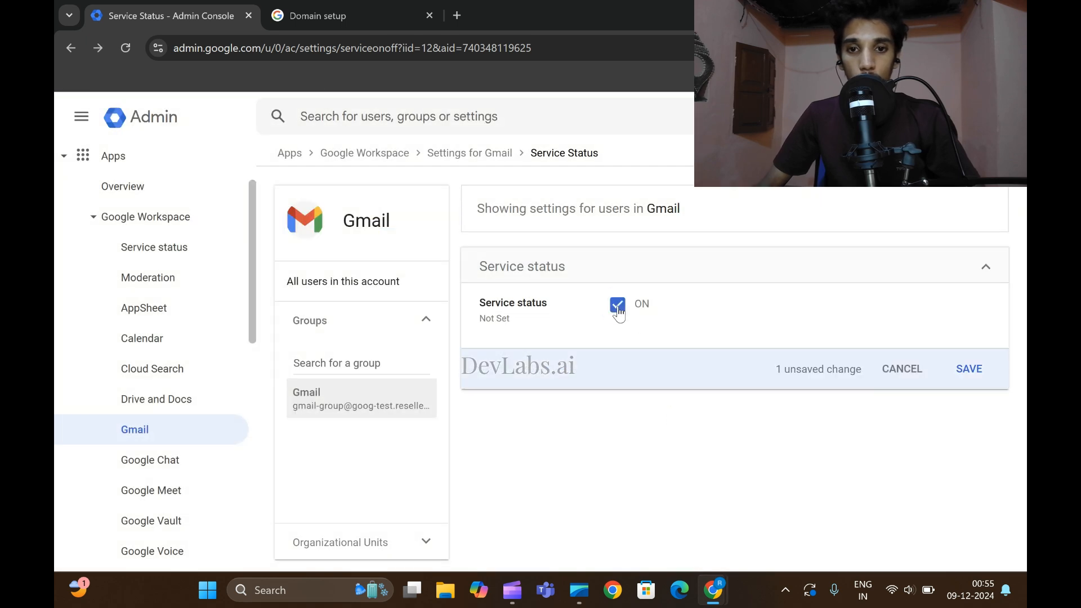
pyautogui.click(968, 369)
# Read the lab's instructions for disabling Calendar, and open the Calendar settings in the Admin console.
pyautogui.moveTo(730, 580)
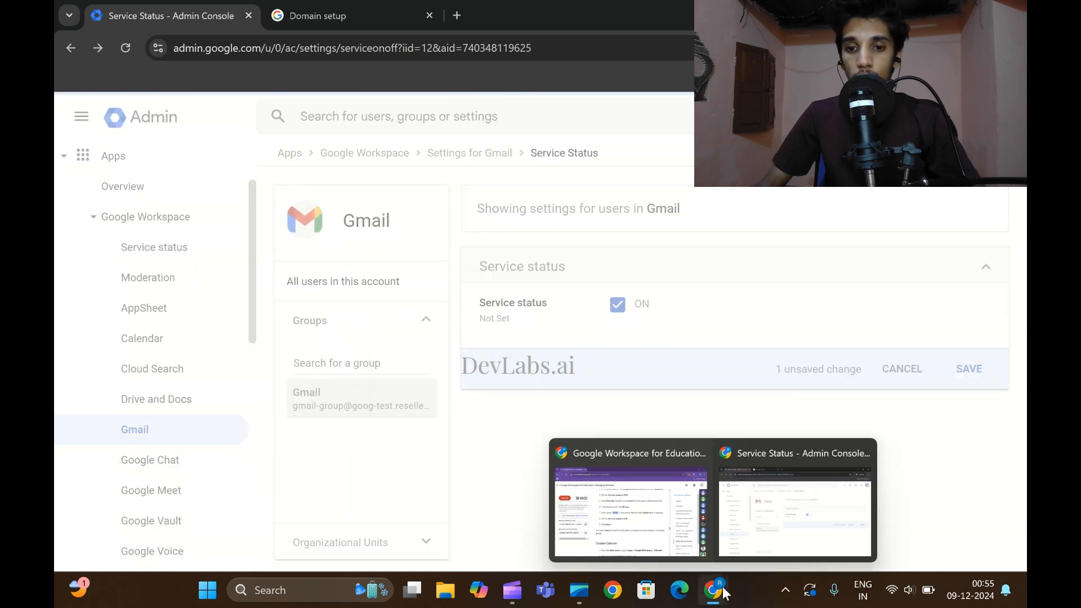
pyautogui.click(630, 506)
pyautogui.scroll(-3, 438, 287)
pyautogui.scroll(-3, 438, 287)
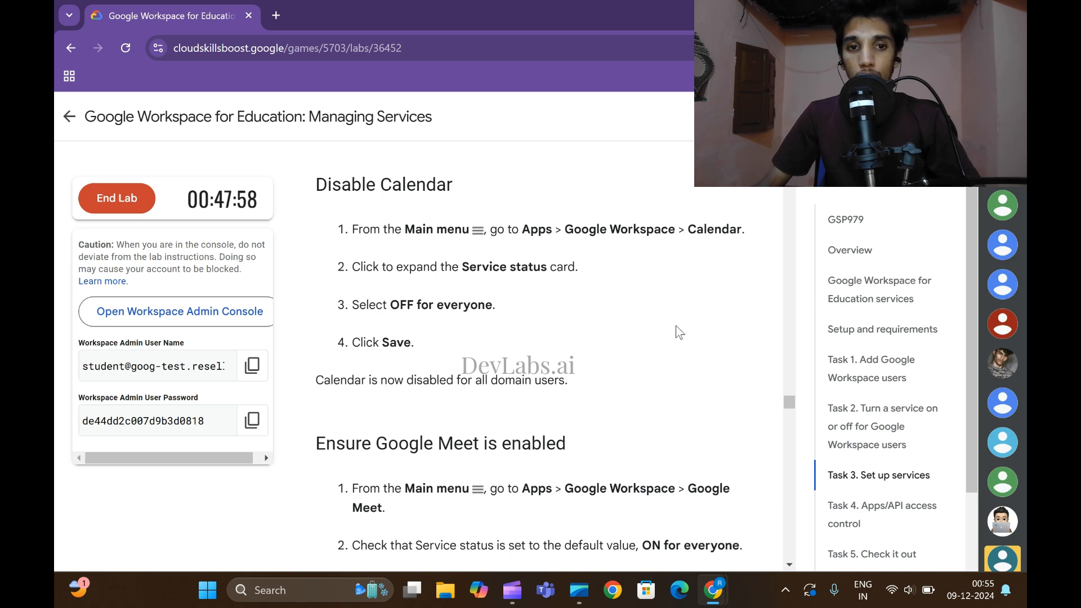
pyautogui.moveTo(713, 589)
pyautogui.click(757, 535)
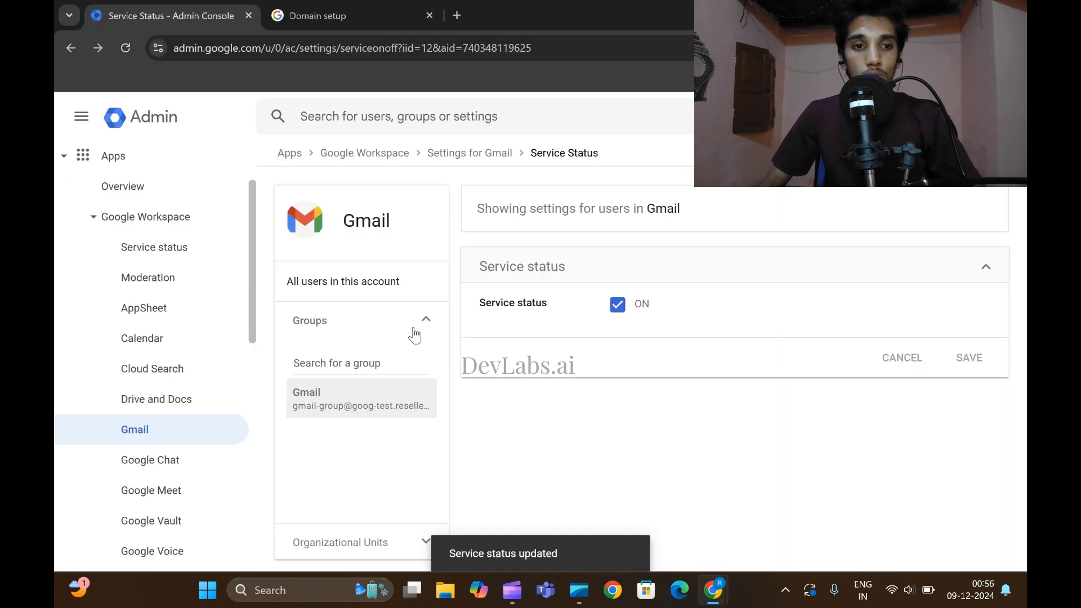
pyautogui.click(148, 341)
# Set Calendar's service status to OFF for everyone, as the lab instructs, and save the change.
pyautogui.moveTo(712, 590)
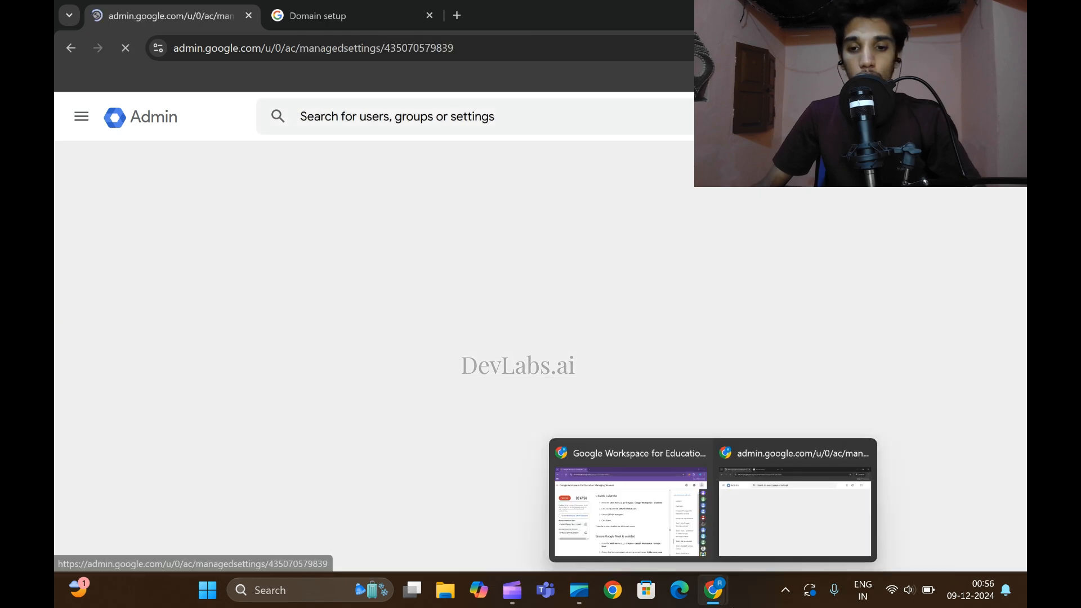
pyautogui.click(588, 450)
pyautogui.scroll(-2, 586, 431)
pyautogui.scroll(1, 586, 431)
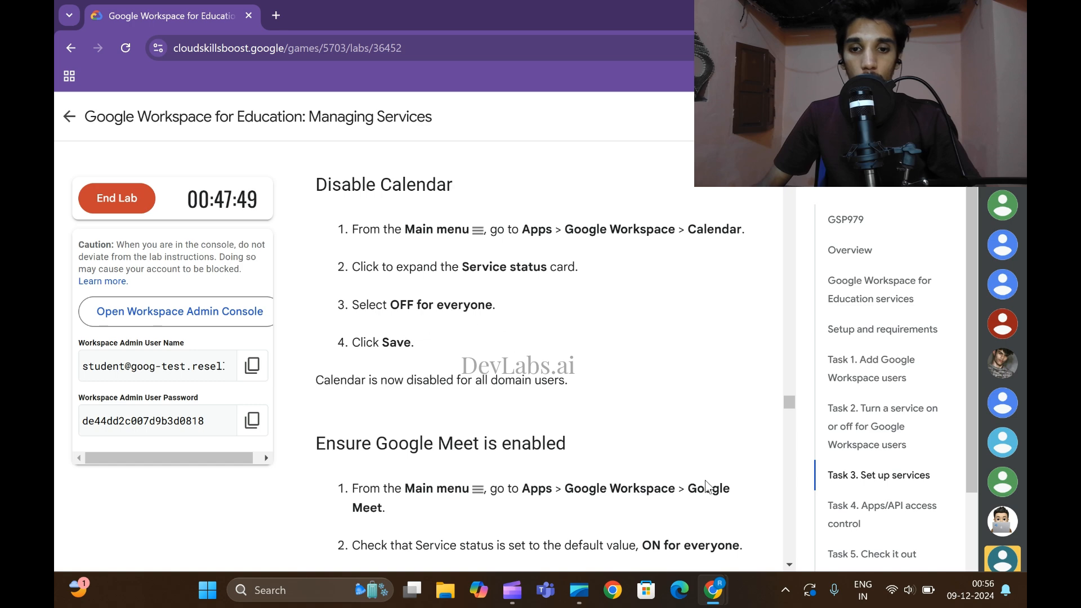
pyautogui.moveTo(726, 591)
pyautogui.click(794, 537)
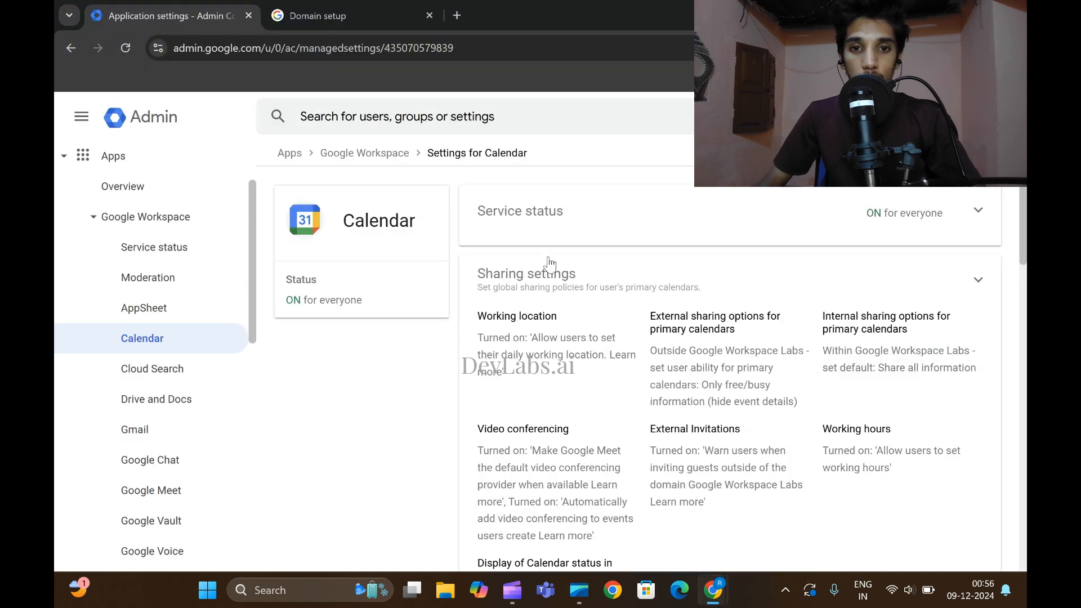
pyautogui.click(508, 217)
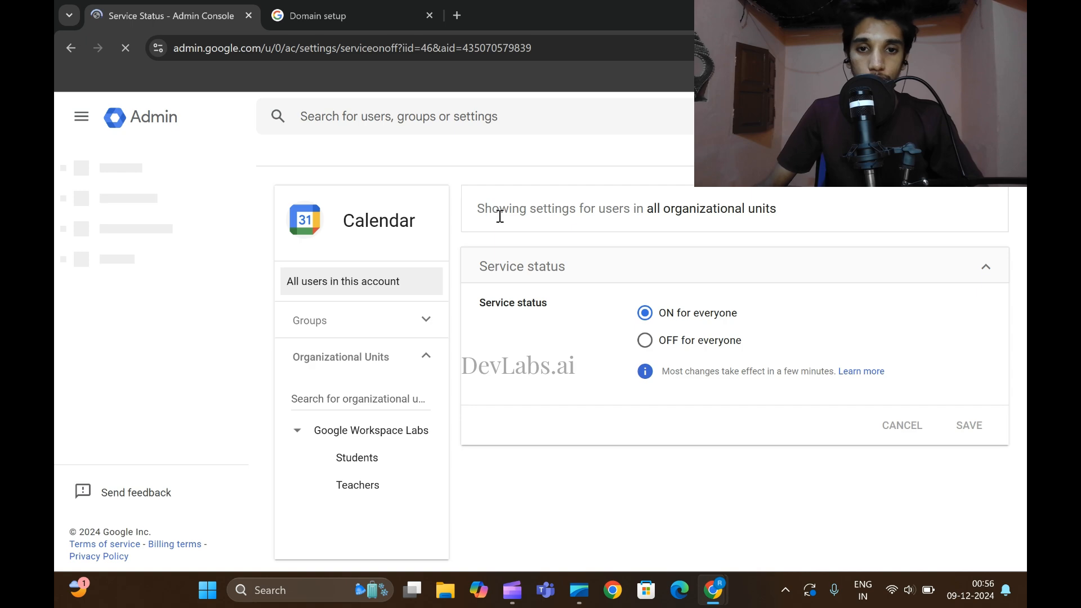
pyautogui.click(645, 340)
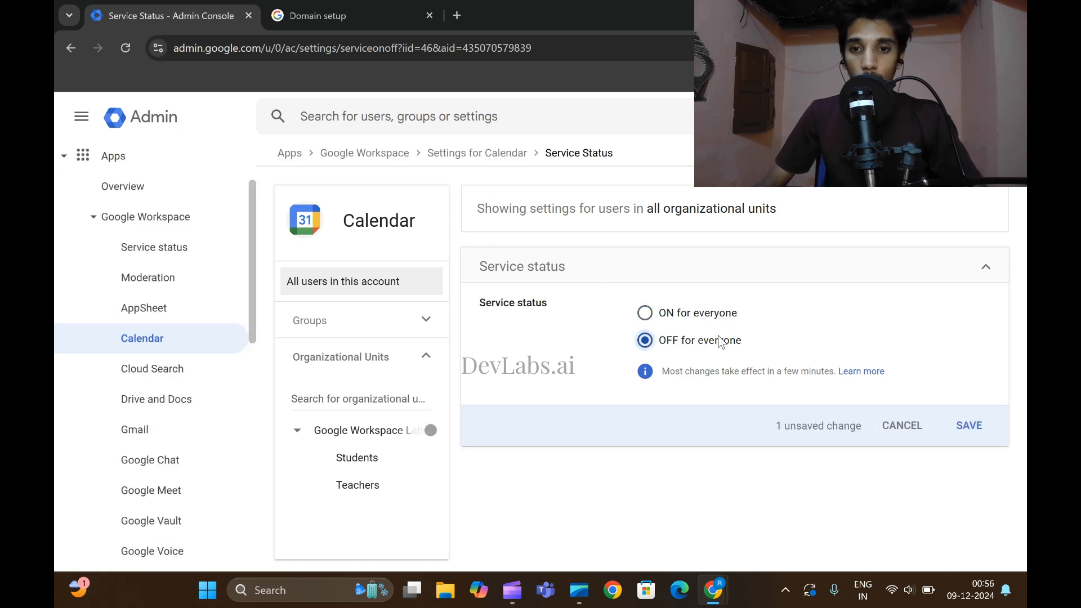
pyautogui.click(977, 426)
# Switch to the lab page and read the instructions for ensuring Google Meet is enabled.
pyautogui.moveTo(712, 590)
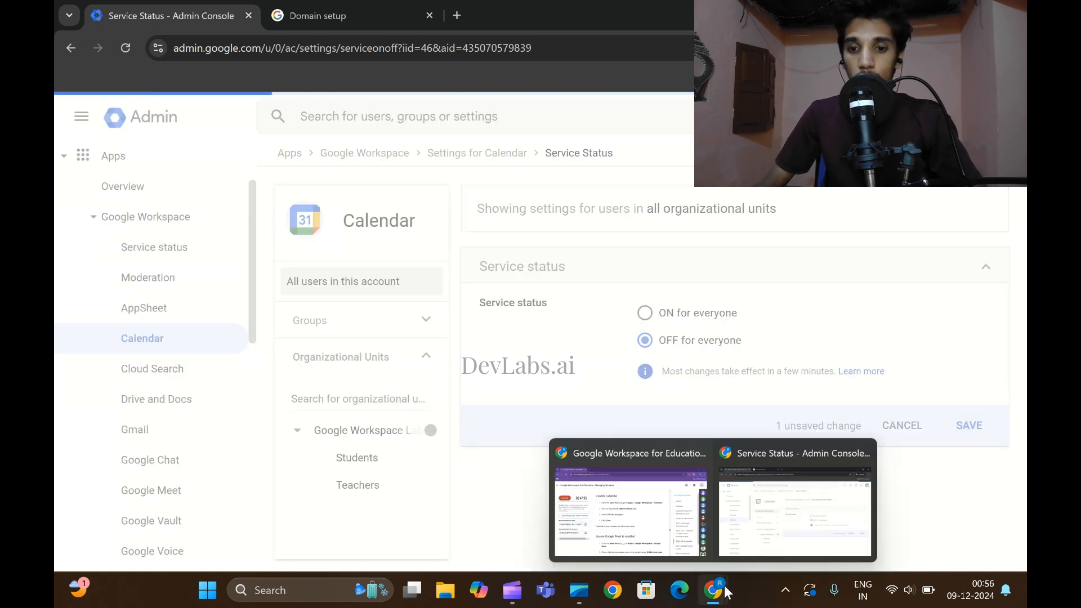
pyautogui.click(649, 447)
pyautogui.scroll(-4, 648, 446)
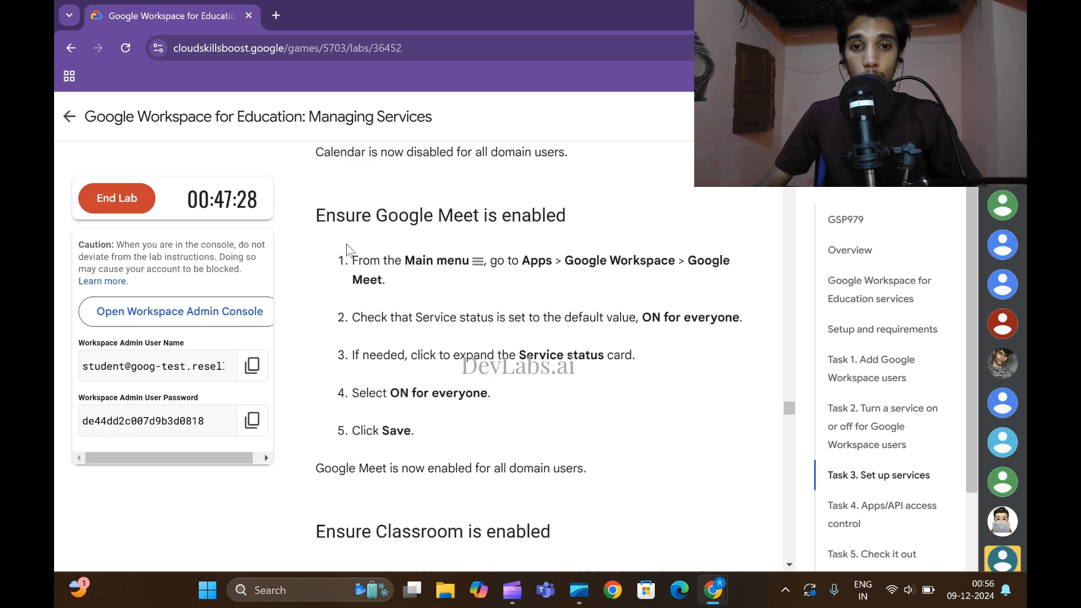
pyautogui.scroll(-1, 683, 307)
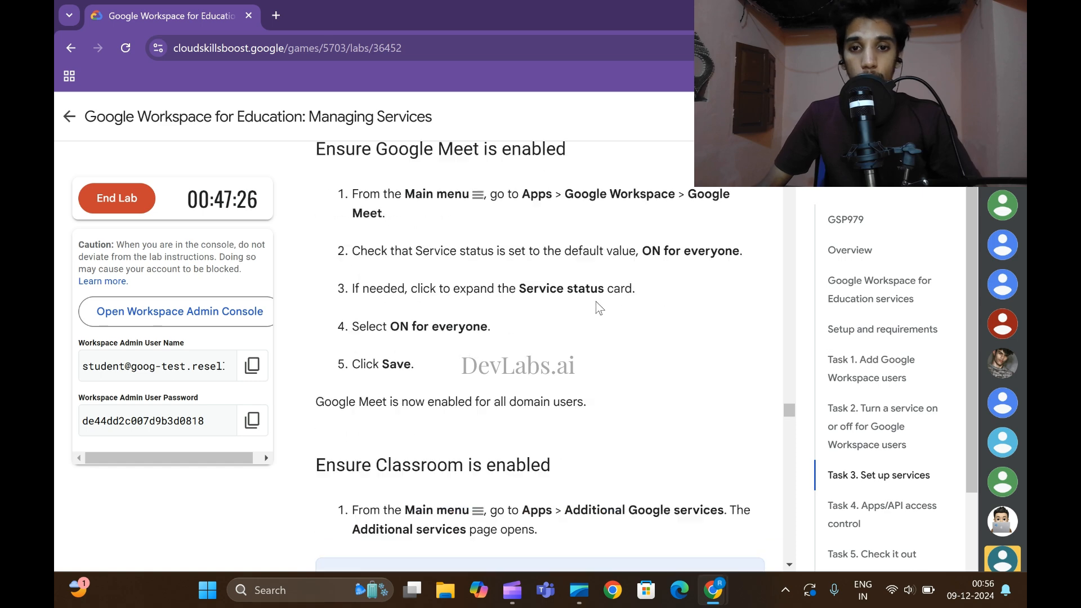
# Open Google Meet's service status in the Admin console and check whether it is set to ON for everyone.
pyautogui.moveTo(713, 590)
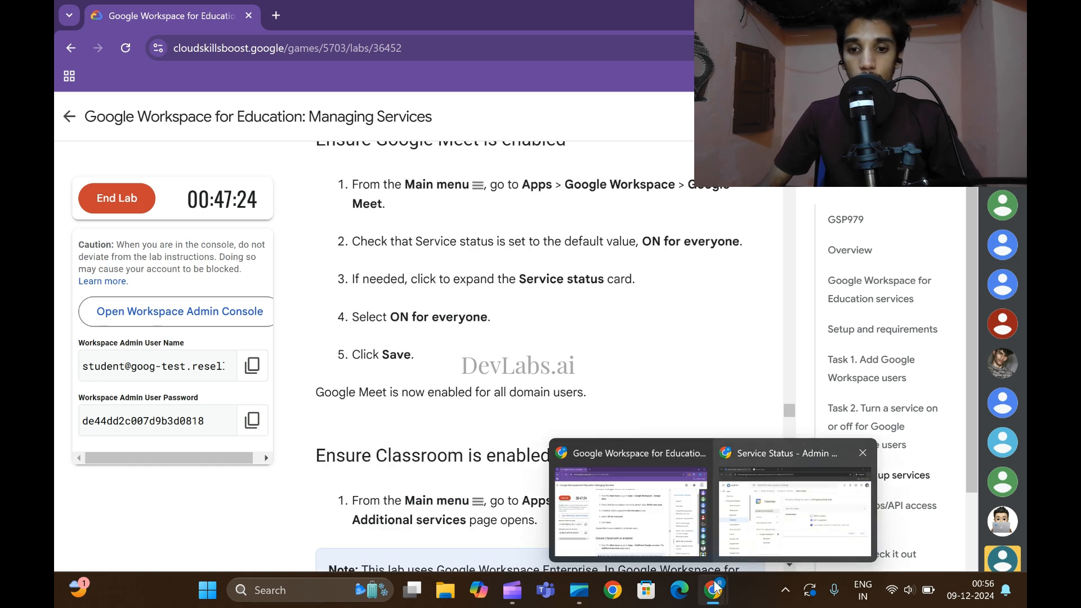
pyautogui.click(720, 501)
pyautogui.scroll(-1, 142, 411)
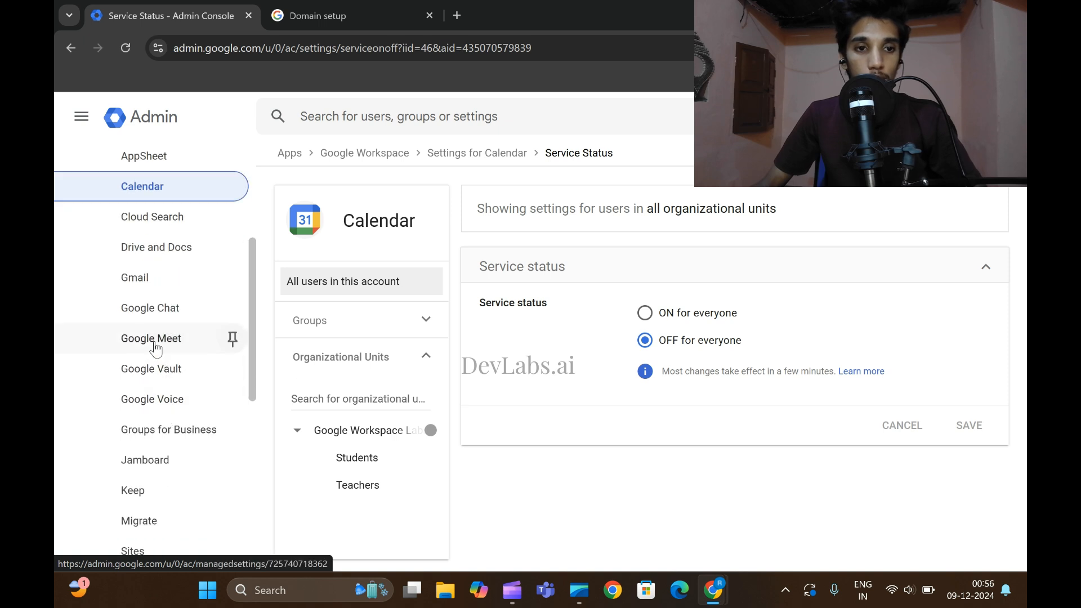
pyautogui.click(156, 348)
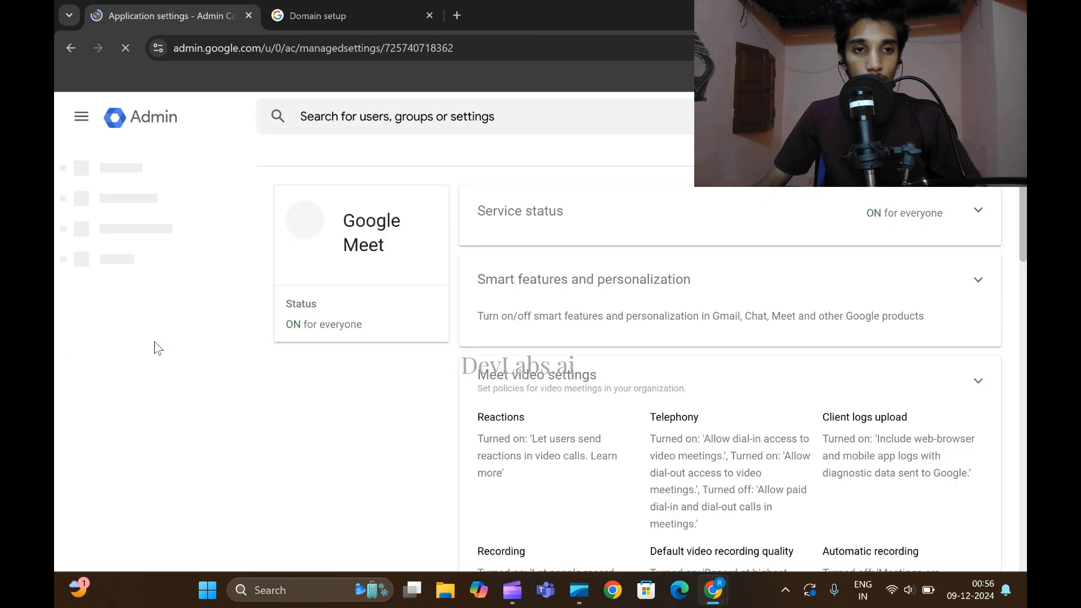
pyautogui.click(495, 224)
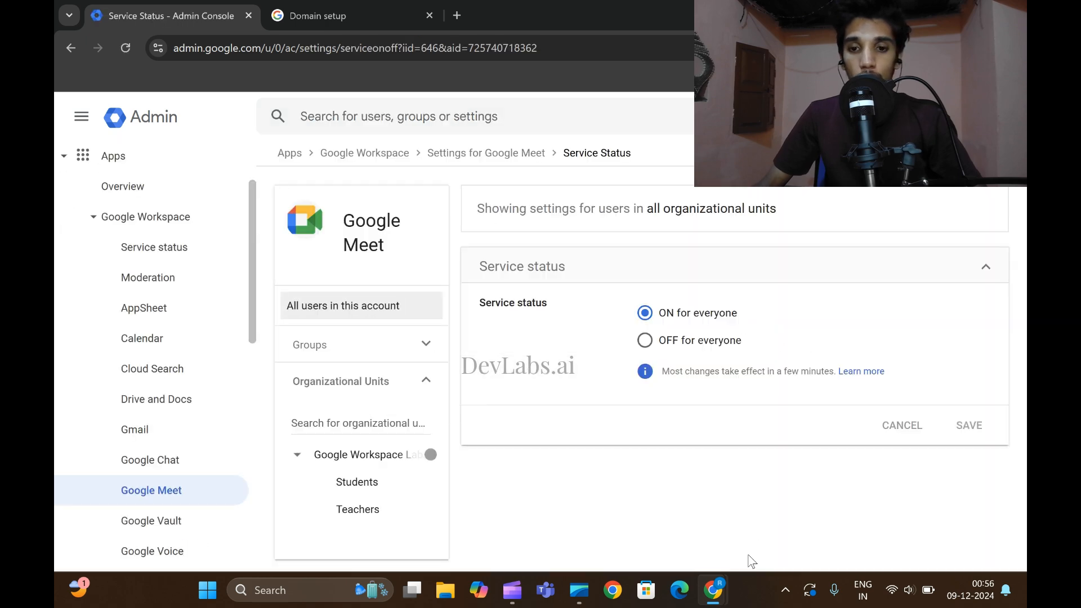
# Return to the lab page and read the instructions for ensuring Classroom is enabled, skimming ahead to the Drive section.
pyautogui.moveTo(713, 590)
pyautogui.click(619, 535)
pyautogui.scroll(3, 556, 388)
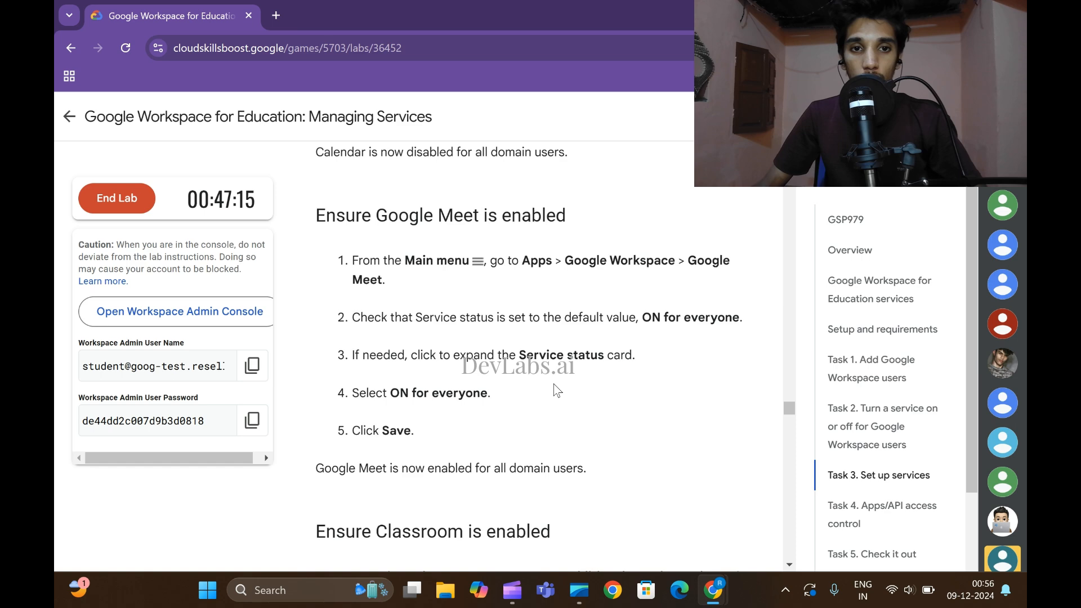
pyautogui.scroll(-4, 557, 388)
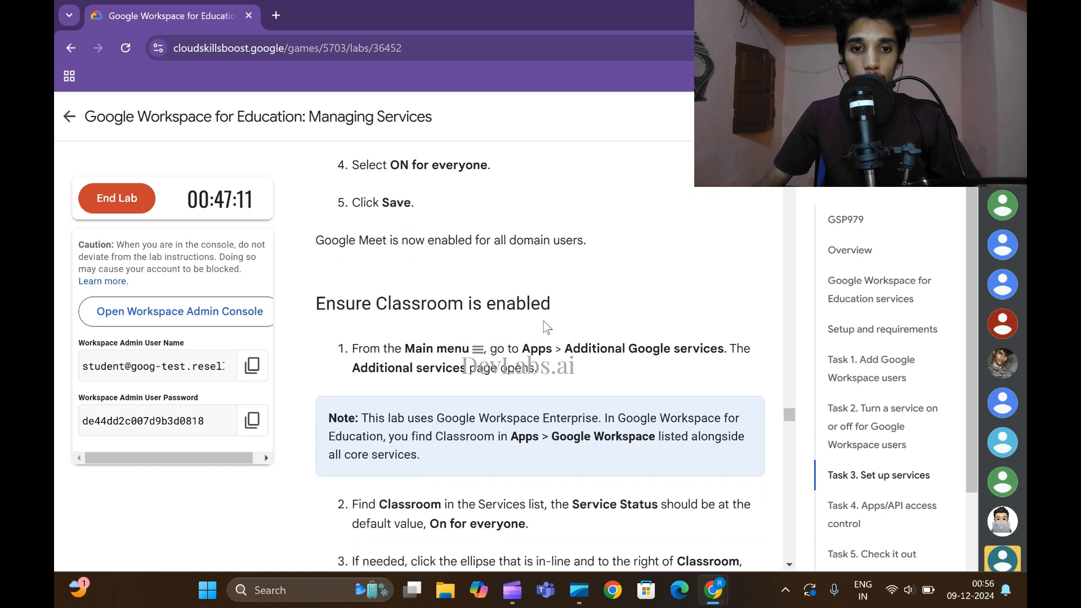
pyautogui.scroll(-1, 543, 327)
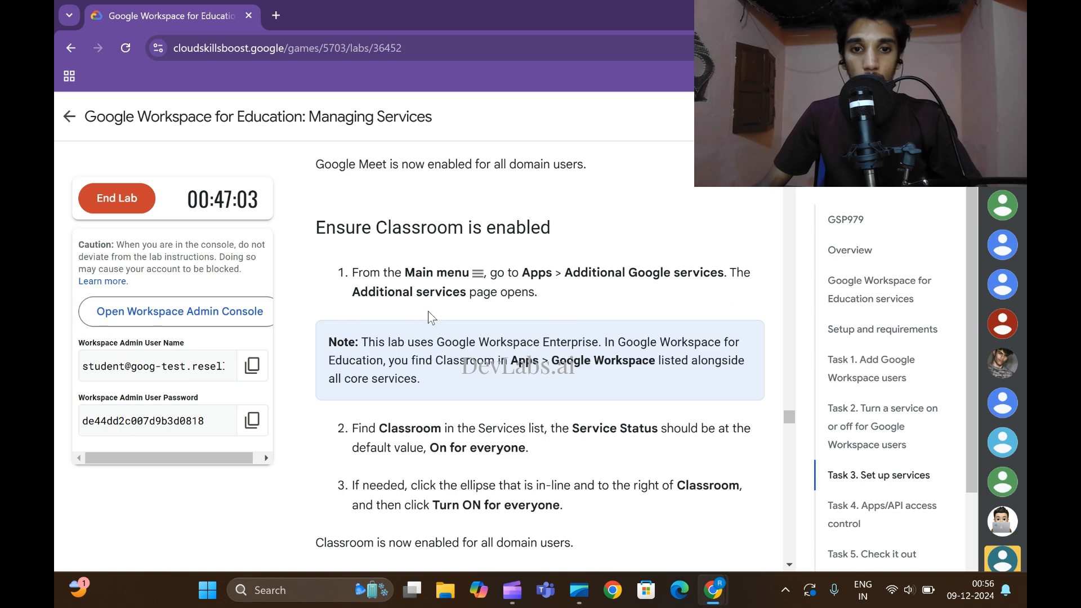
pyautogui.scroll(-1, 451, 338)
pyautogui.scroll(-2, 473, 373)
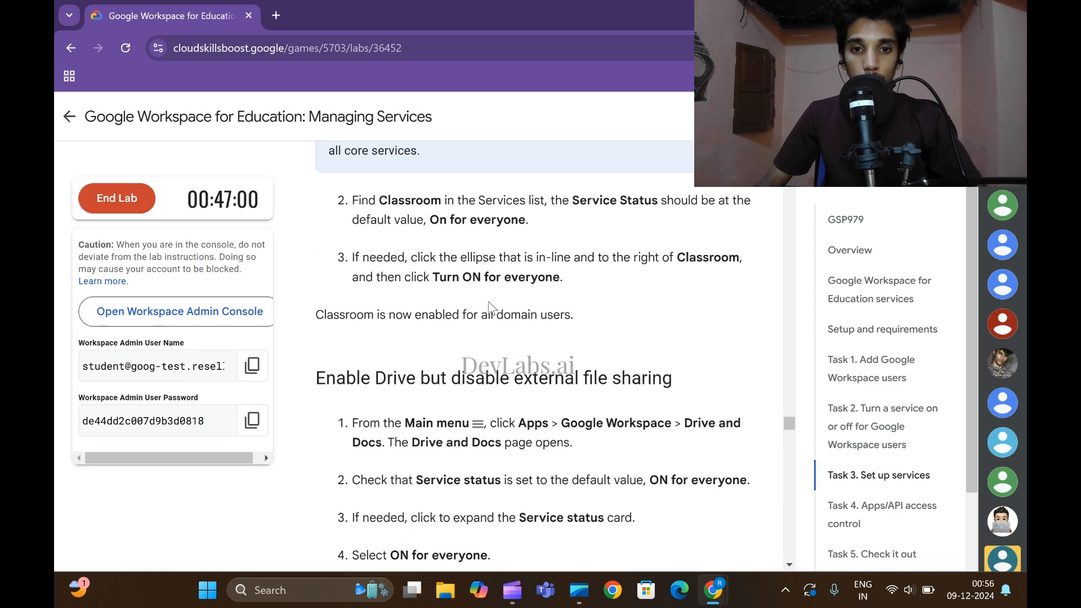
pyautogui.scroll(-1, 549, 315)
pyautogui.scroll(1, 549, 315)
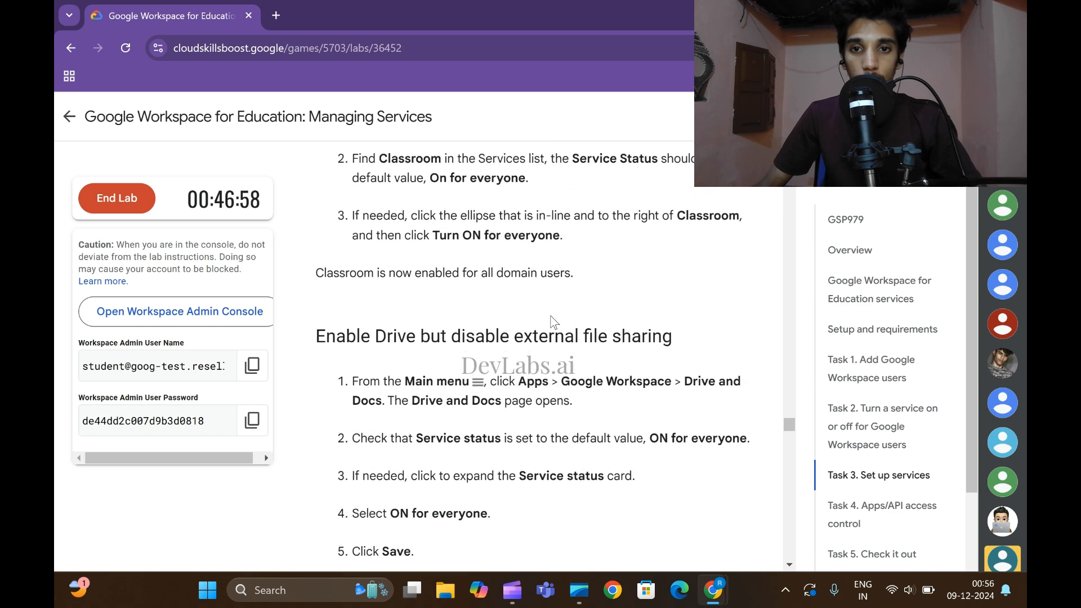
pyautogui.scroll(2, 551, 315)
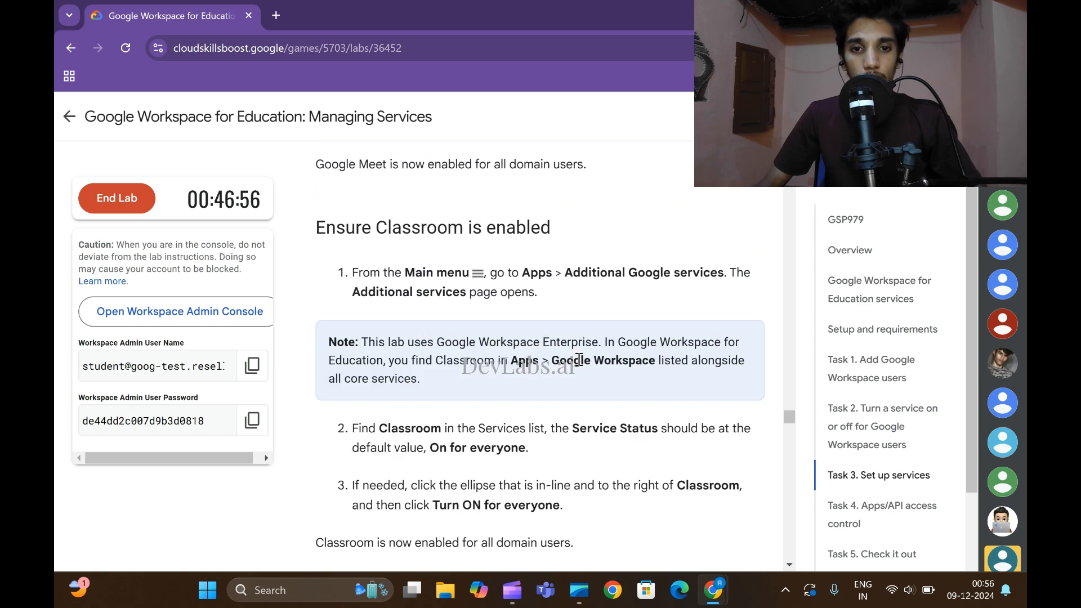
# Open the Additional Google services page under Apps in the Admin console.
pyautogui.moveTo(720, 580)
pyautogui.click(935, 501)
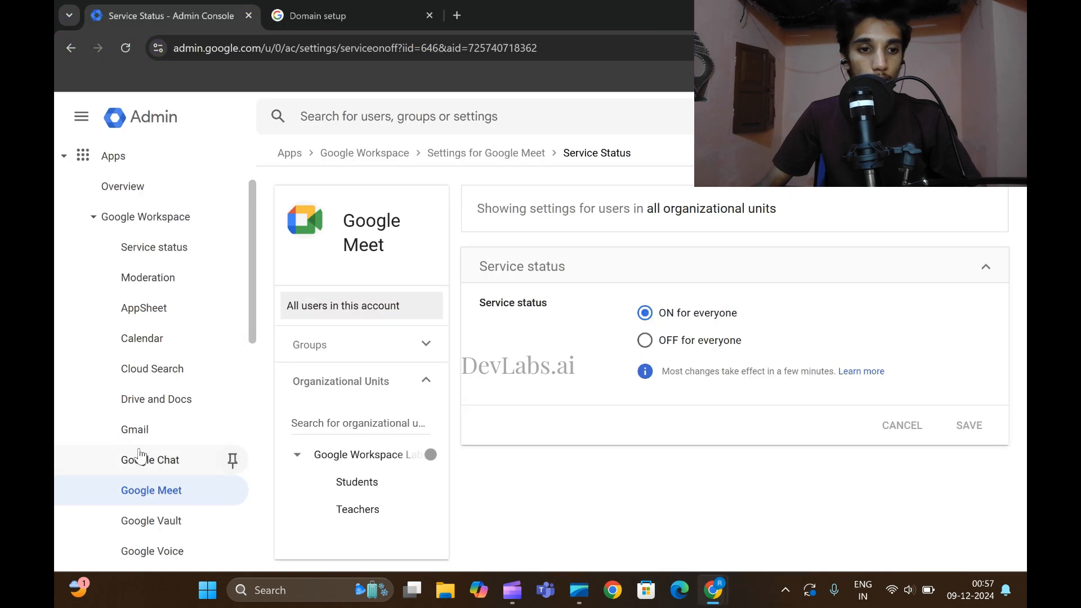
pyautogui.scroll(-4, 165, 432)
pyautogui.scroll(-5, 165, 432)
pyautogui.scroll(1, 164, 426)
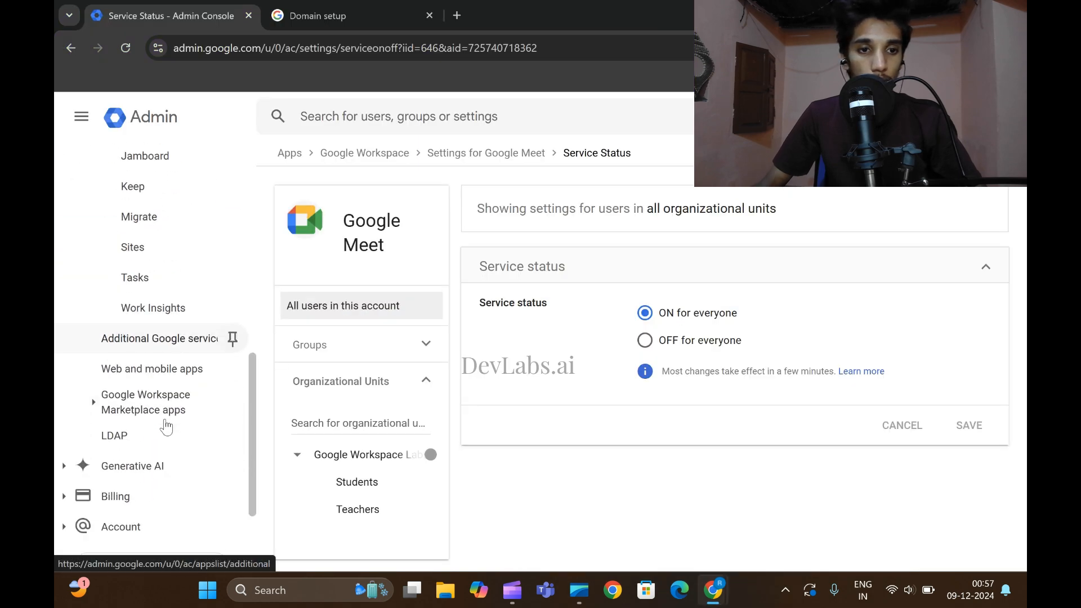
pyautogui.click(182, 340)
# Following lab steps 2 and 3, find Classroom in the additional services list and check its service status.
pyautogui.moveTo(712, 586)
pyautogui.click(629, 510)
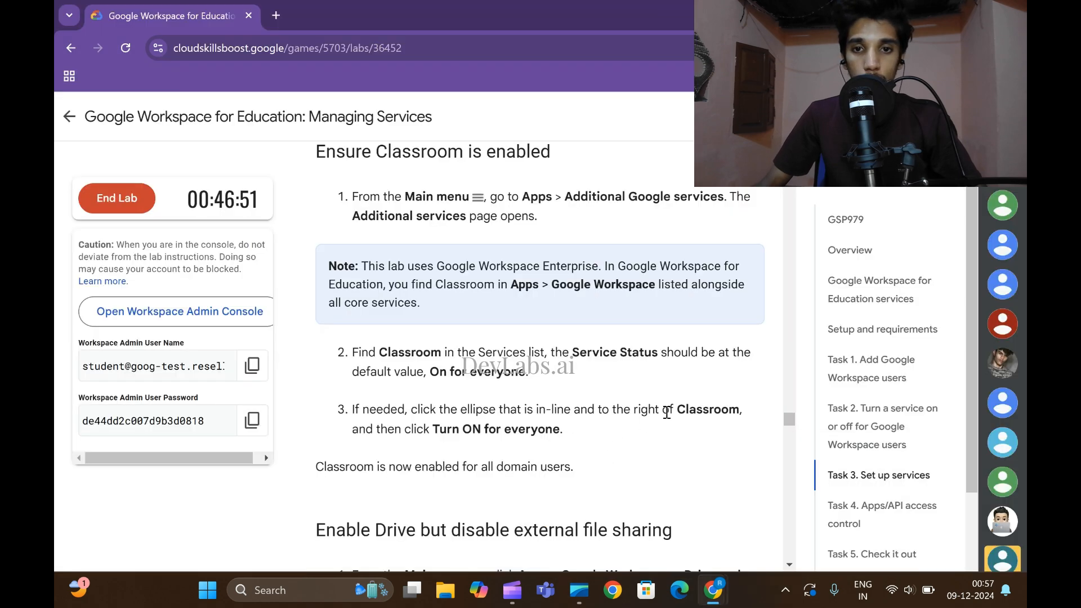
pyautogui.scroll(-2, 653, 332)
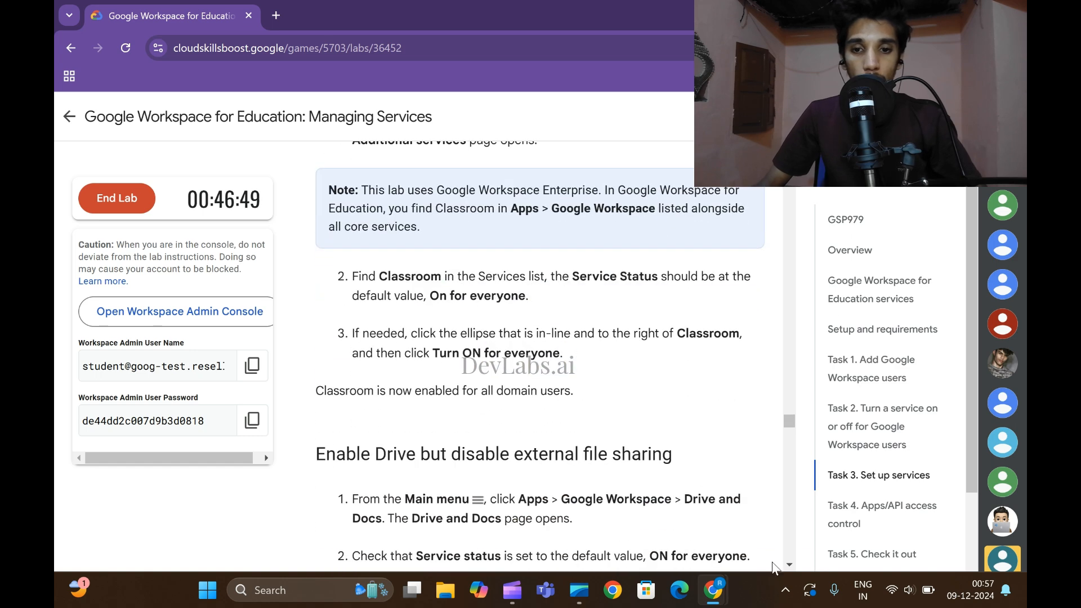
pyautogui.moveTo(730, 598)
pyautogui.click(783, 515)
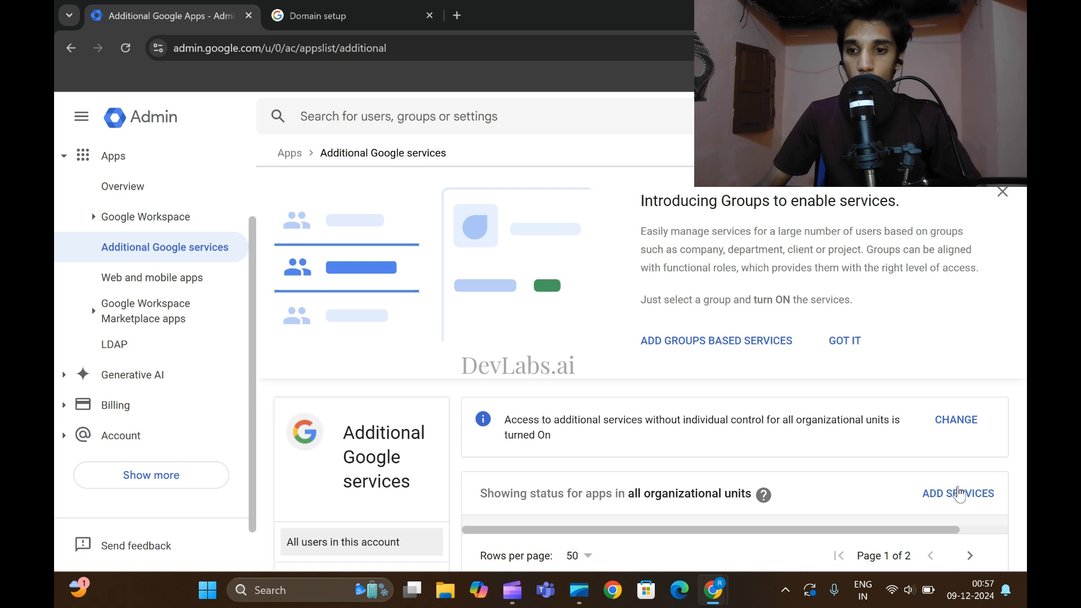
pyautogui.click(1000, 193)
pyautogui.scroll(-5, 664, 389)
pyautogui.scroll(2, 654, 405)
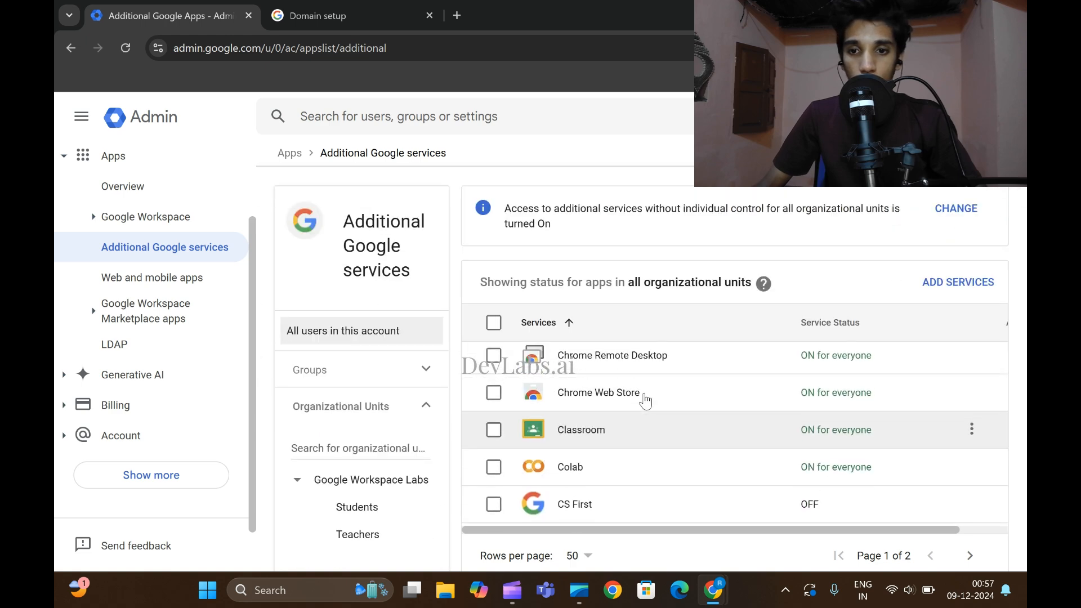
# Read the lab's instructions for enabling Drive, and open the Drive and Docs settings in the Admin console.
pyautogui.moveTo(701, 597)
pyautogui.click(579, 493)
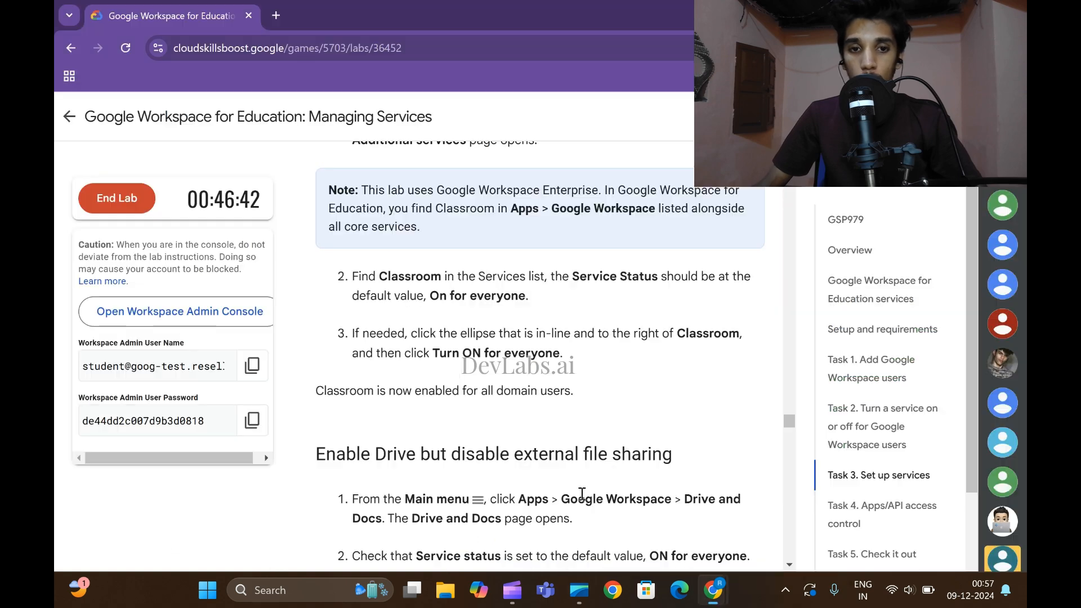
pyautogui.scroll(-4, 564, 374)
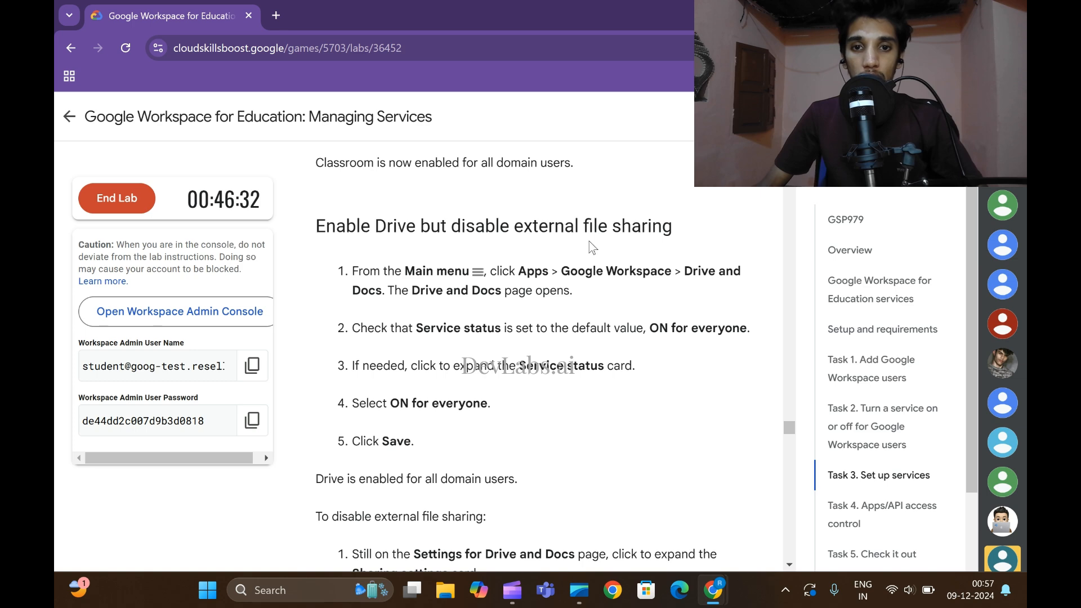
pyautogui.click(712, 590)
pyautogui.click(762, 526)
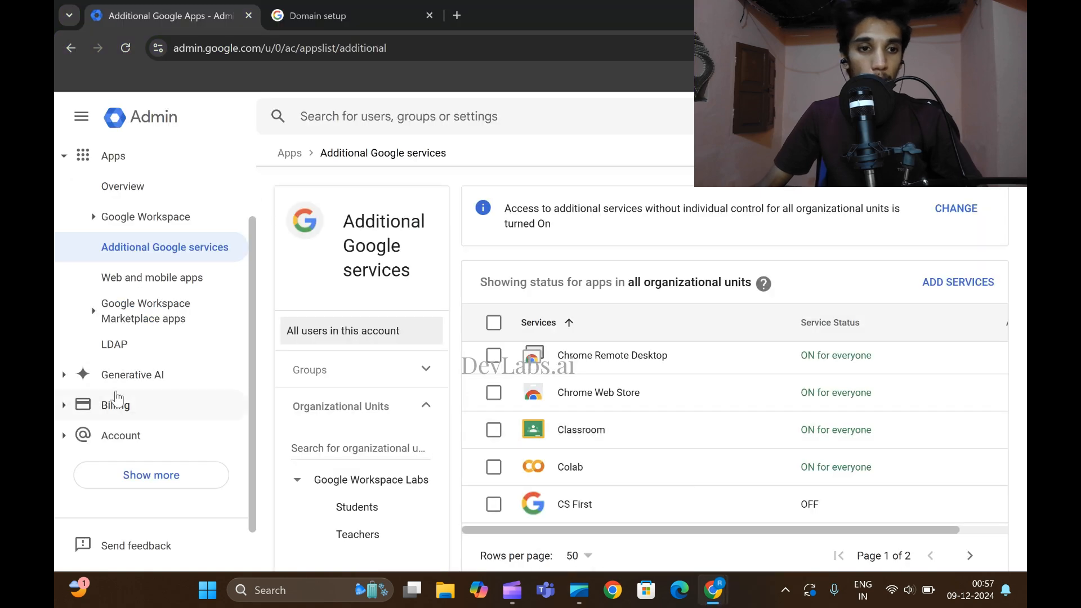
pyautogui.scroll(2, 116, 335)
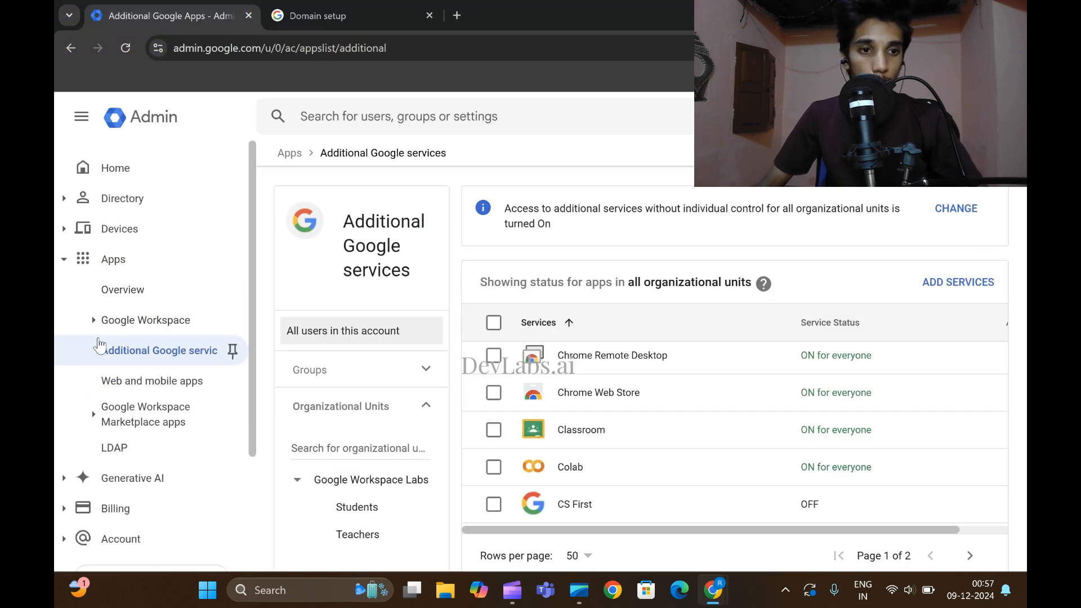
pyautogui.click(93, 321)
pyautogui.scroll(-3, 137, 360)
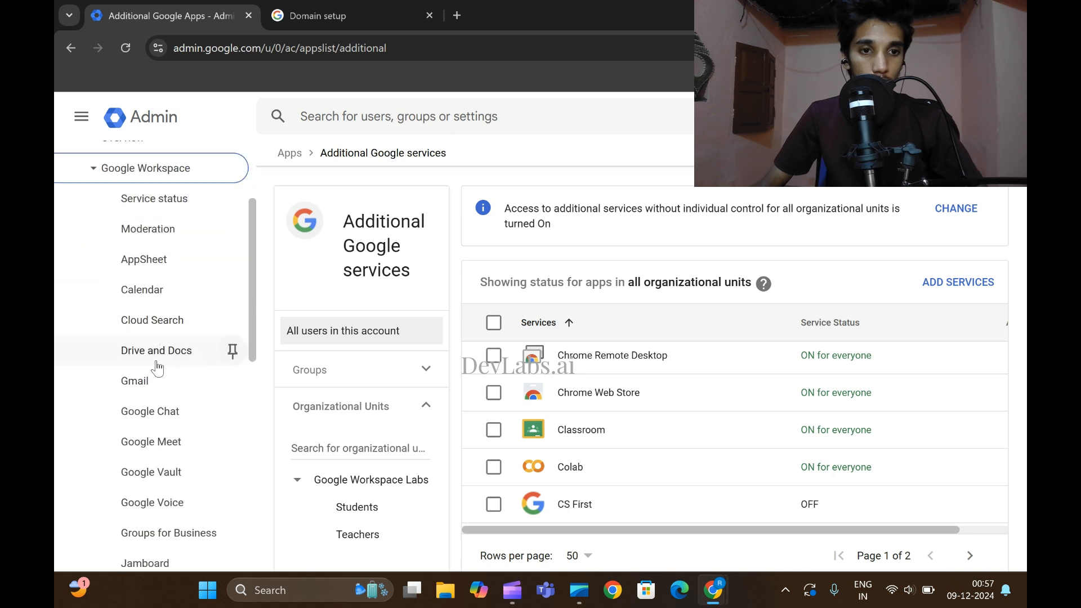
pyautogui.click(157, 359)
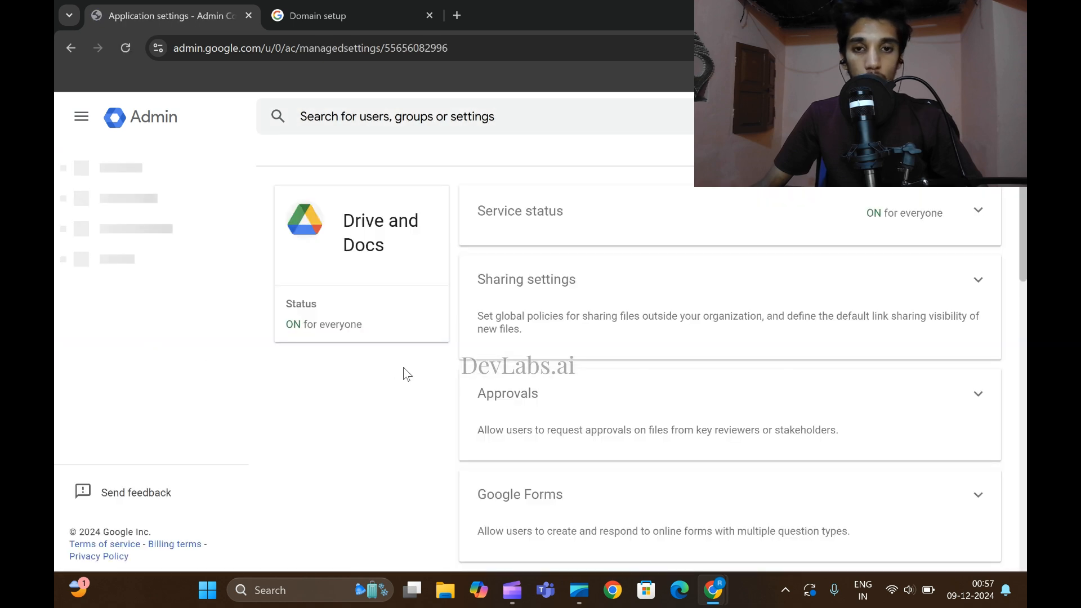
# Following the lab's Drive steps, open the Drive and Docs service status and check whether it is ON for everyone.
pyautogui.moveTo(712, 590)
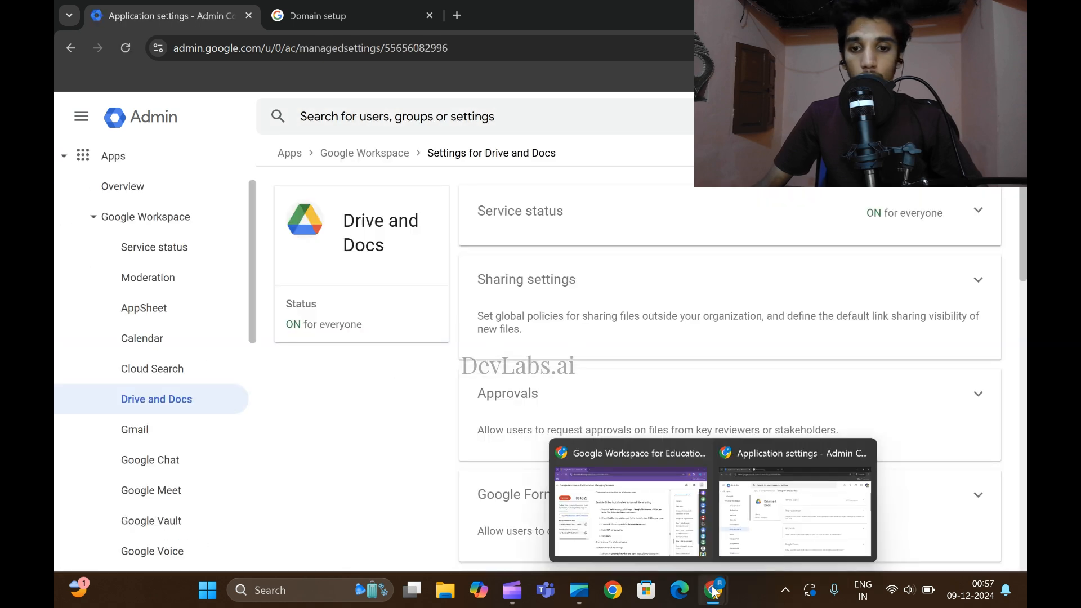
pyautogui.click(674, 536)
pyautogui.scroll(-1, 597, 428)
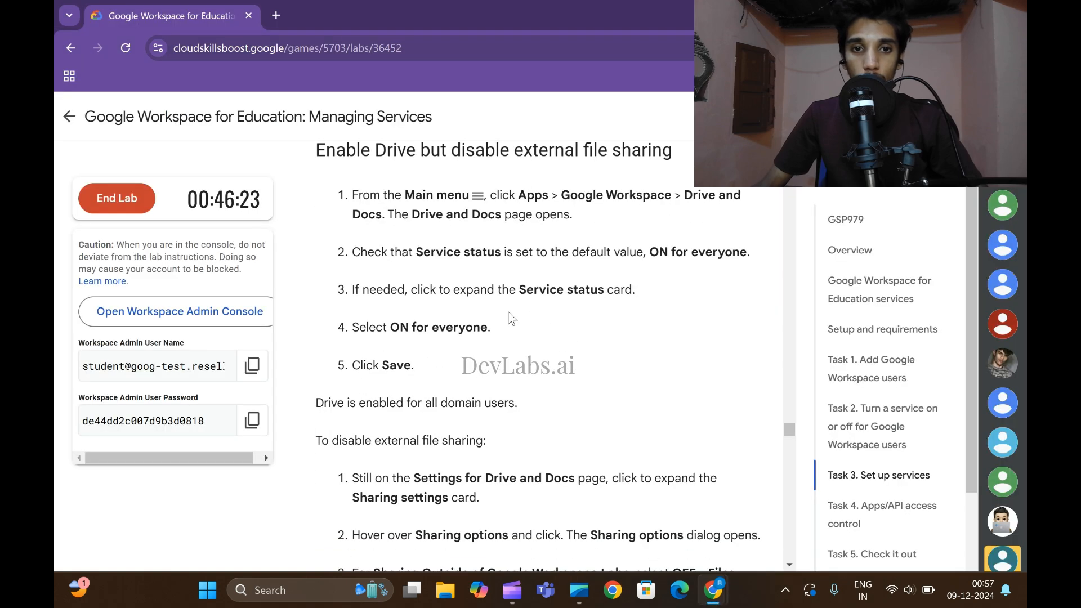
pyautogui.moveTo(713, 590)
pyautogui.click(735, 501)
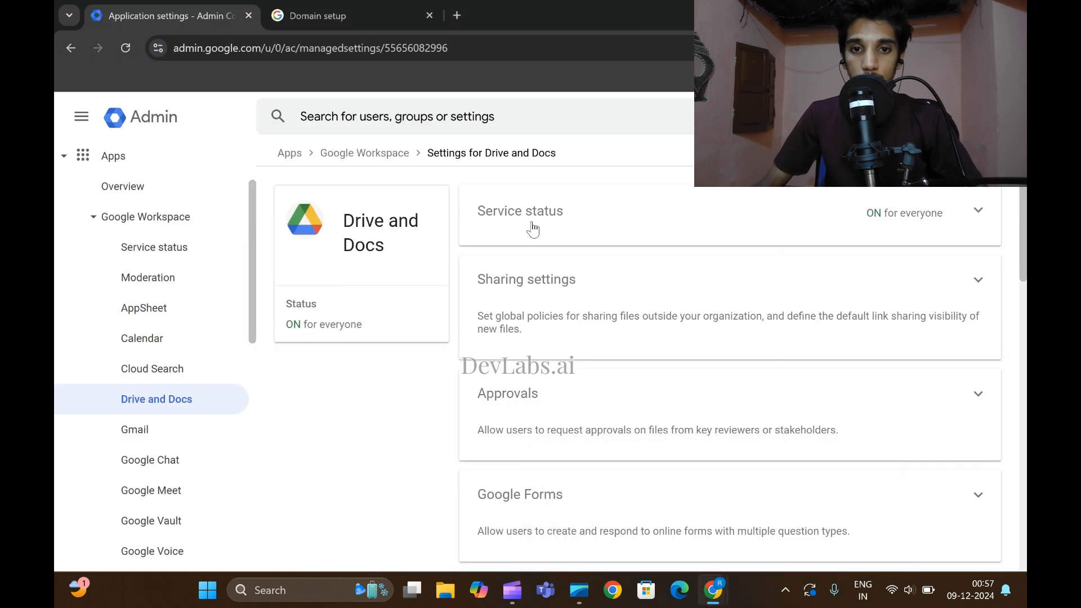
pyautogui.click(664, 506)
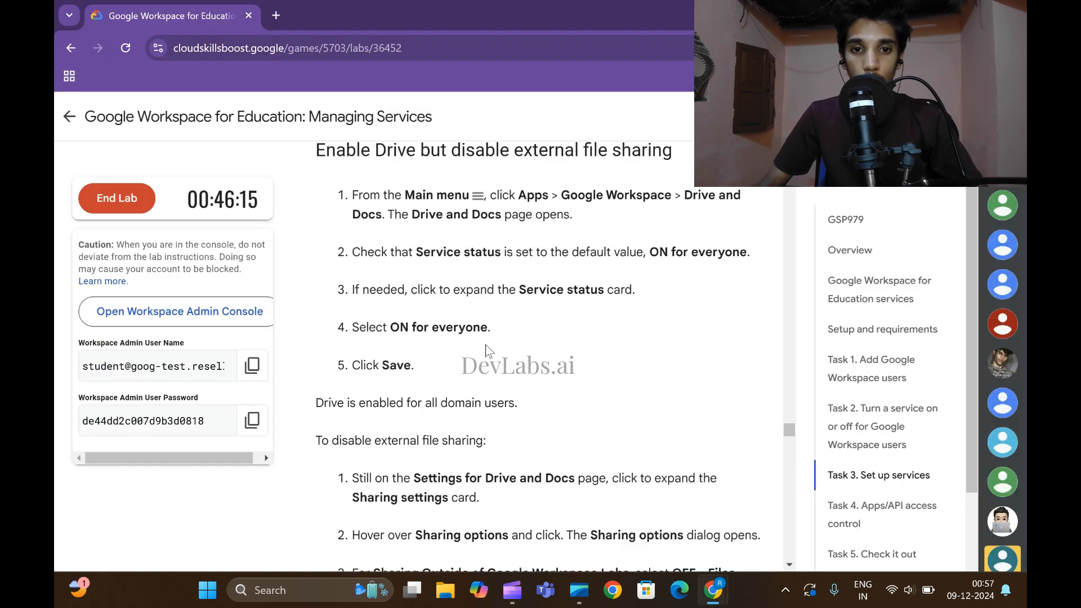
pyautogui.scroll(-3, 488, 350)
pyautogui.moveTo(713, 590)
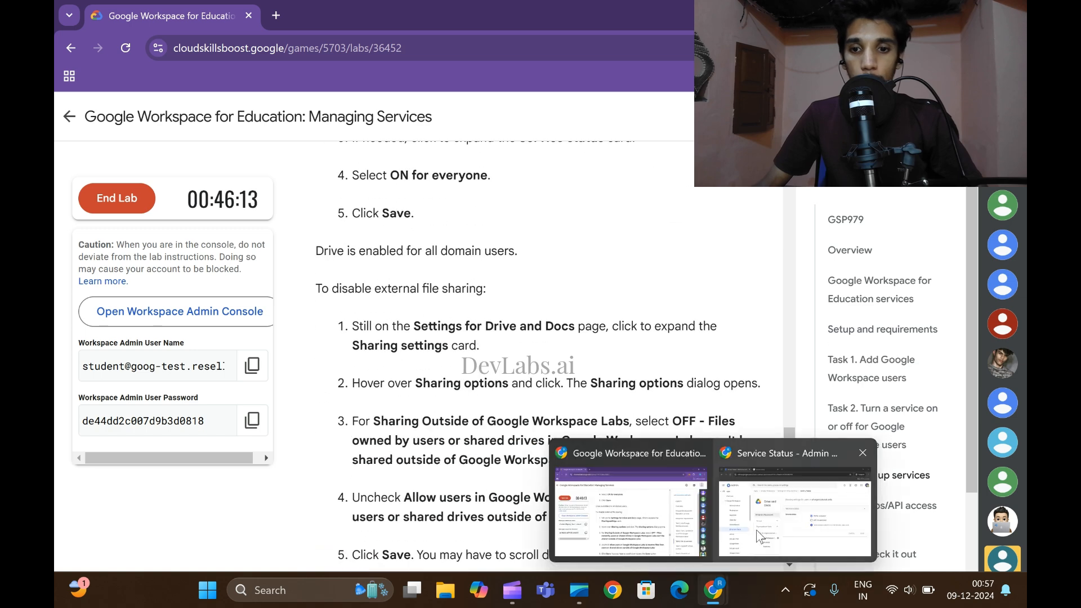
pyautogui.click(755, 529)
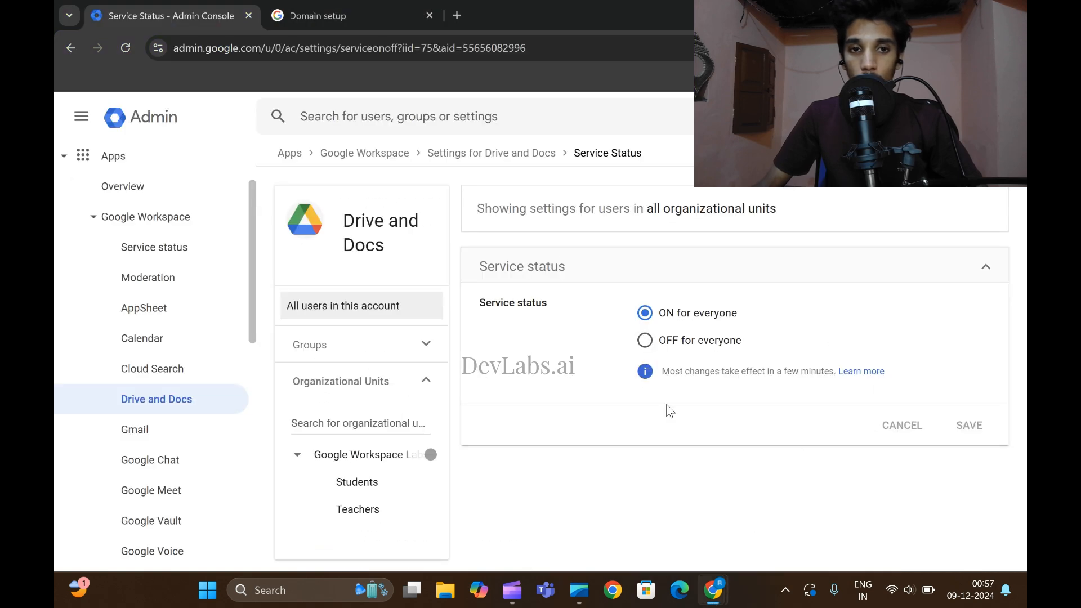
# Read the lab's steps for disabling external file sharing, and return to the main Drive and Docs settings page.
pyautogui.click(721, 595)
pyautogui.click(628, 498)
pyautogui.scroll(-2, 541, 363)
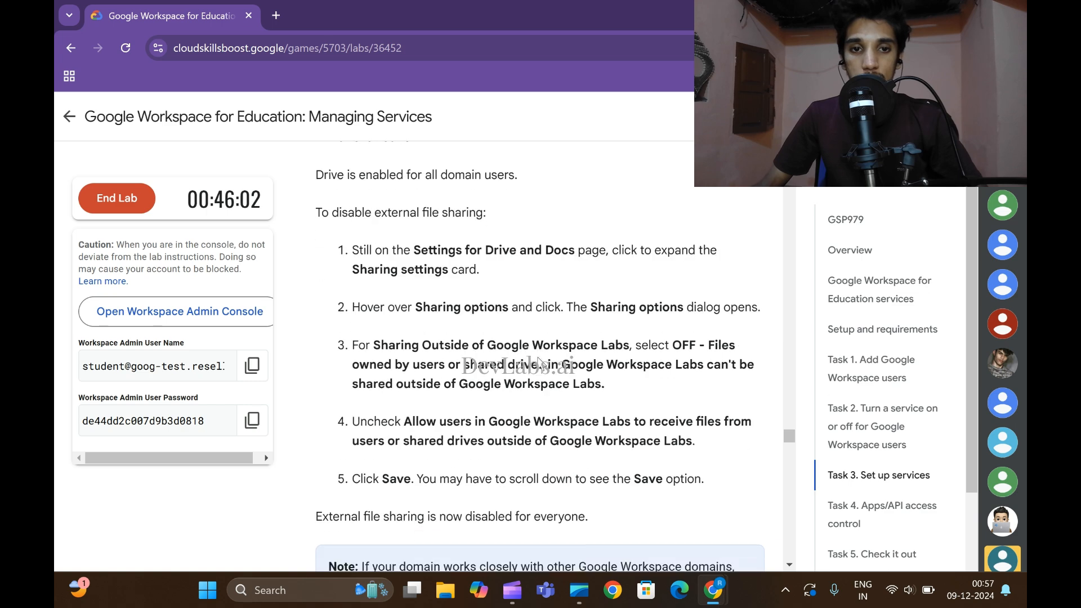
pyautogui.scroll(1, 530, 350)
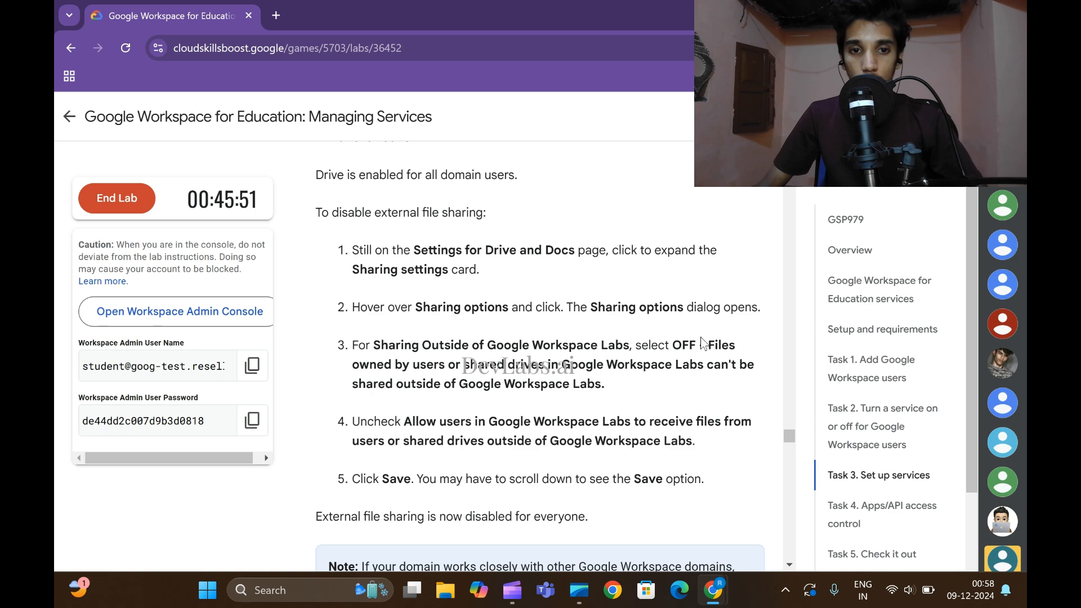
pyautogui.moveTo(713, 588)
pyautogui.click(769, 493)
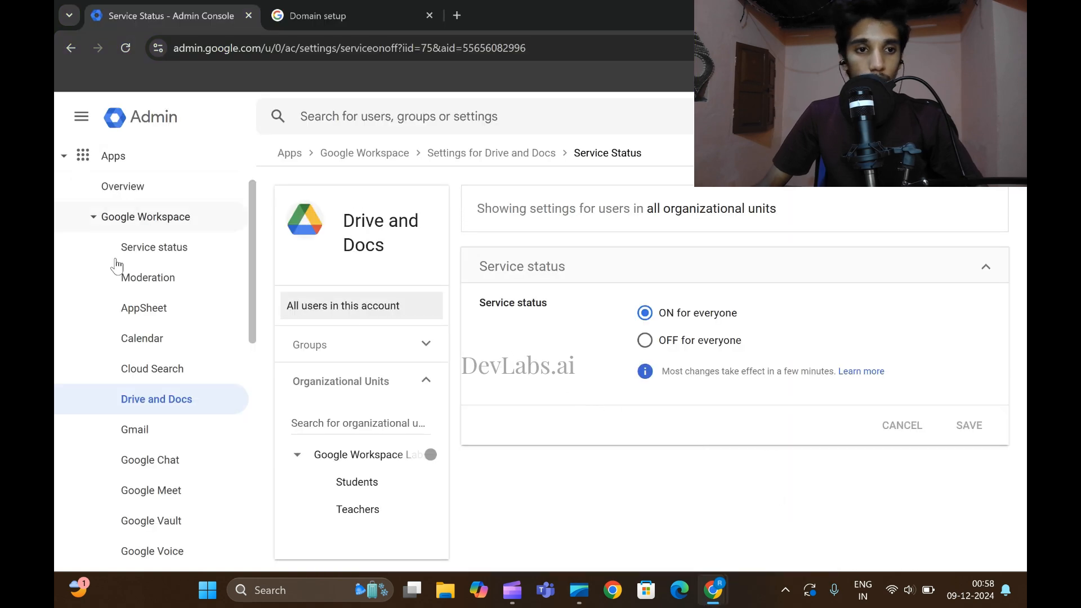
pyautogui.click(155, 401)
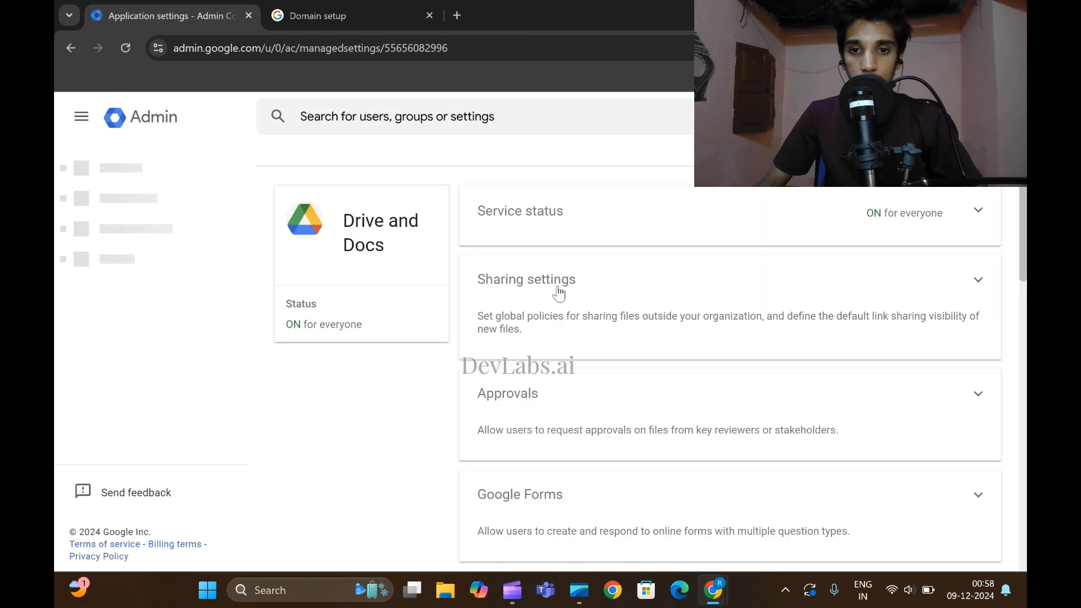
# Open the Drive and Docs sharing options for editing, and check the lab's steps for disabling external file sharing.
pyautogui.click(560, 293)
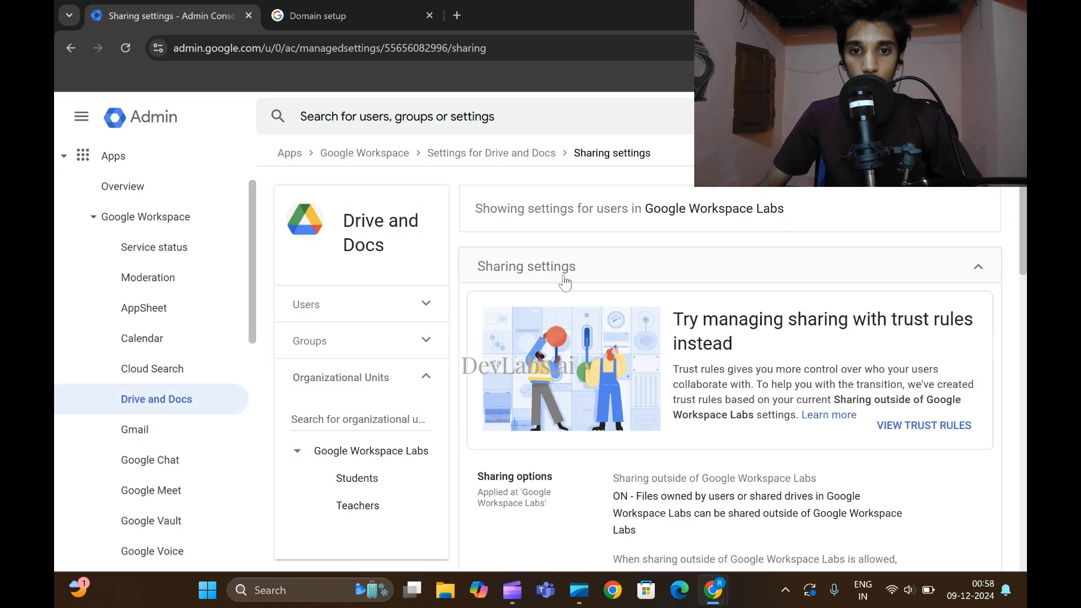
pyautogui.scroll(-4, 629, 332)
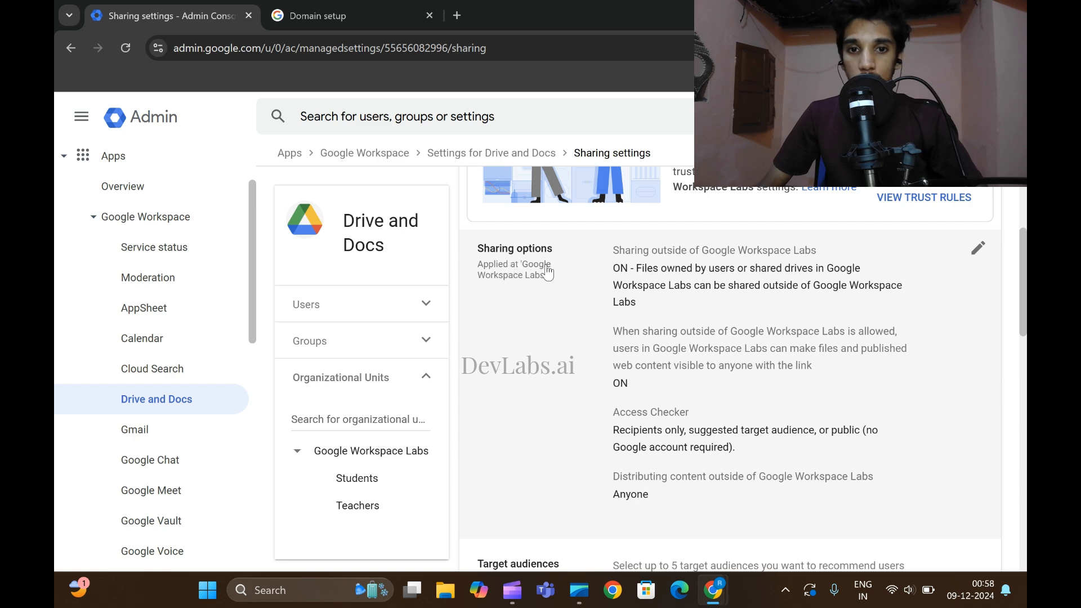
pyautogui.click(979, 249)
pyautogui.moveTo(712, 590)
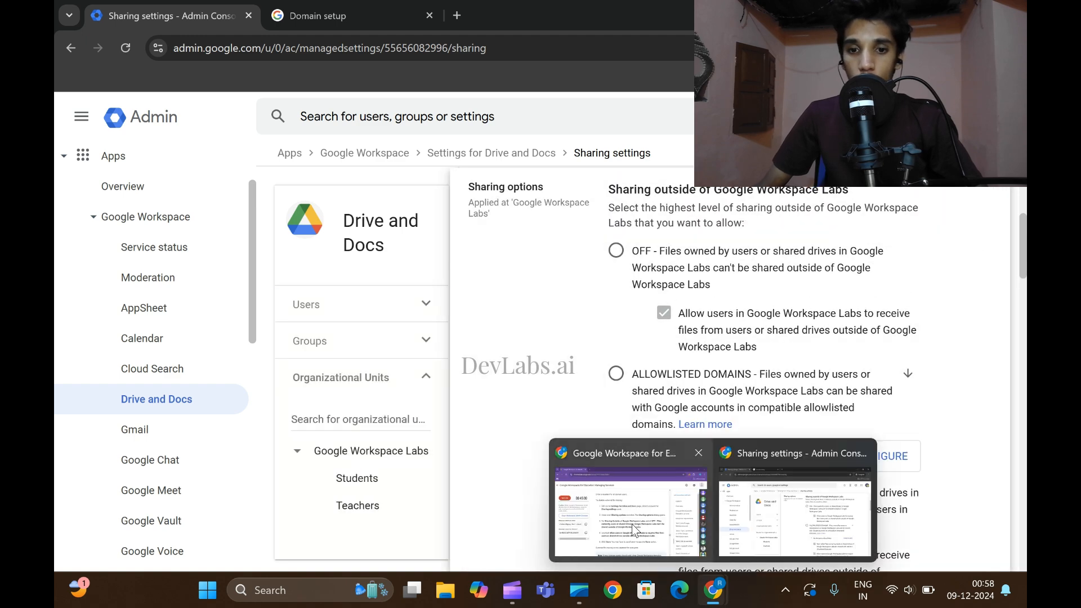
pyautogui.click(634, 529)
pyautogui.scroll(-2, 691, 286)
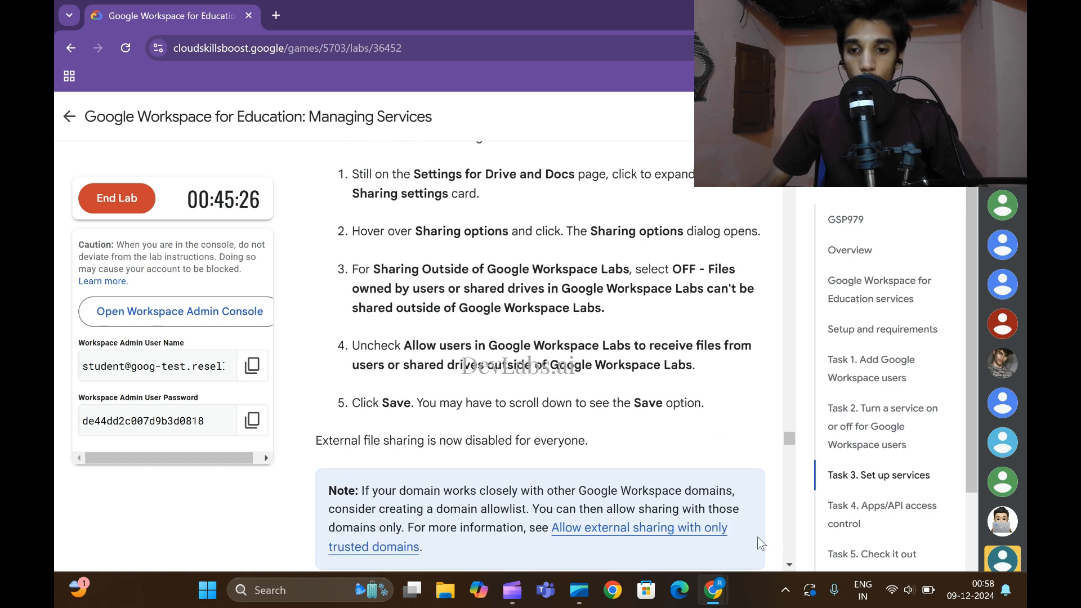
# In the Admin console, set sharing outside Google Workspace Labs to OFF and disallow users from receiving files from outside.
pyautogui.moveTo(713, 590)
pyautogui.click(788, 540)
pyautogui.click(720, 273)
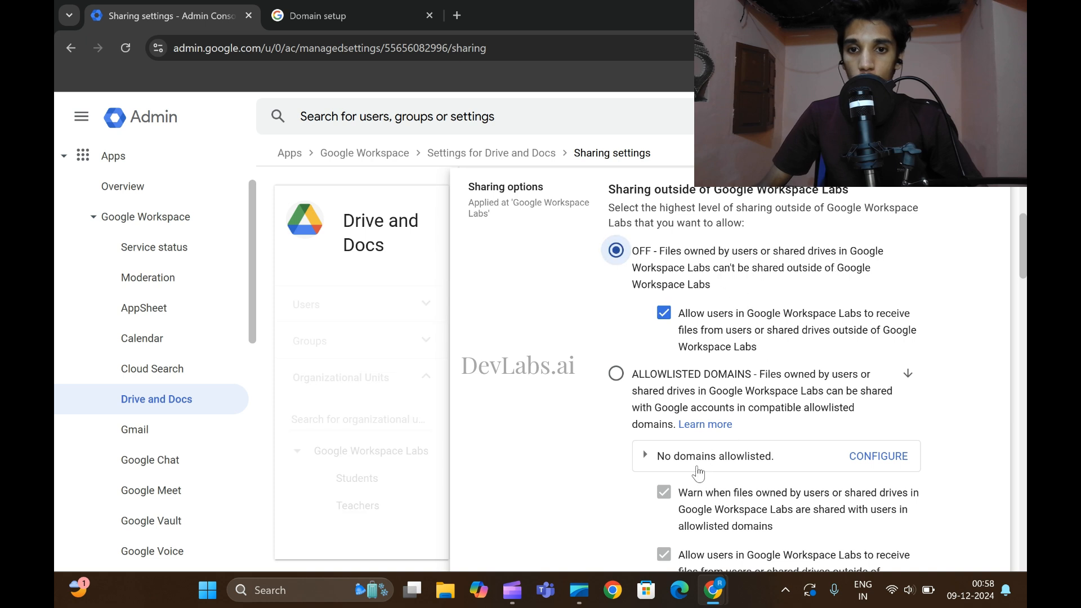
pyautogui.click(664, 314)
# Check the lab's final step for disabling external sharing, and save the changed sharing options in the Admin console.
pyautogui.moveTo(713, 590)
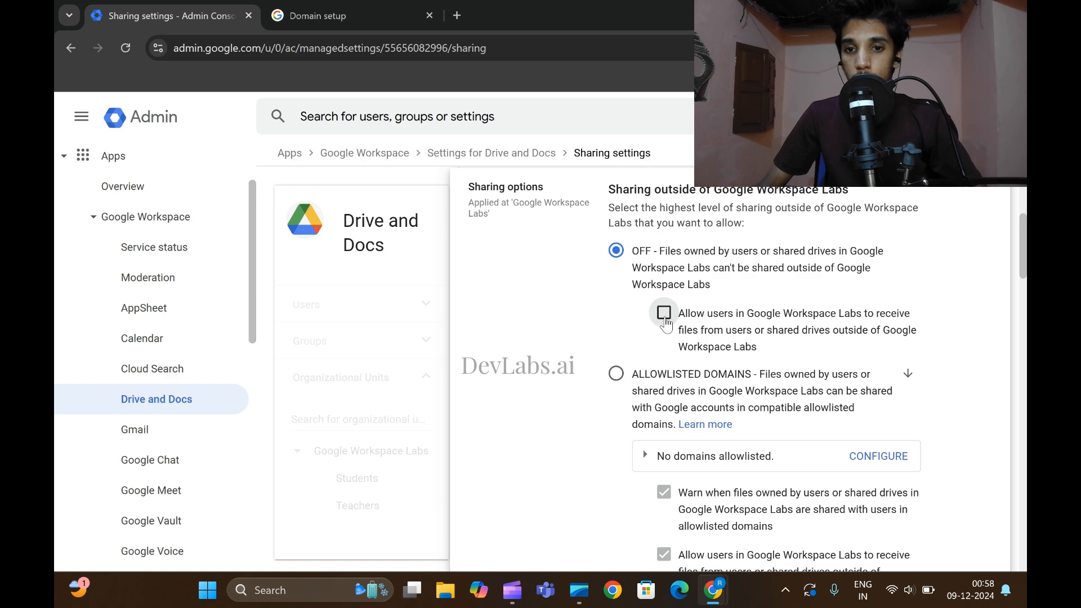
pyautogui.click(620, 504)
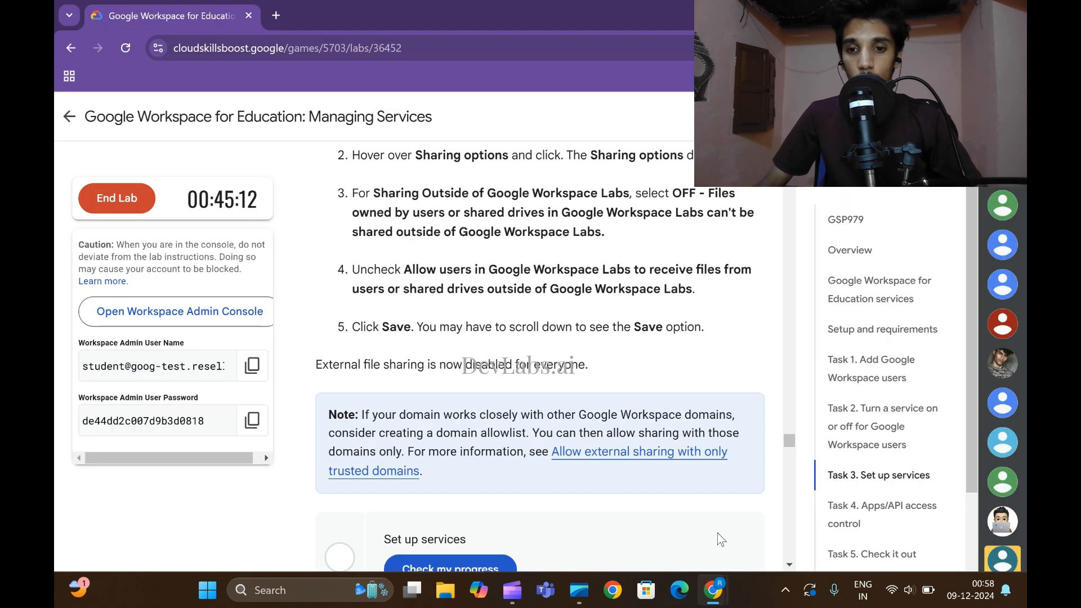
pyautogui.moveTo(713, 590)
pyautogui.click(878, 524)
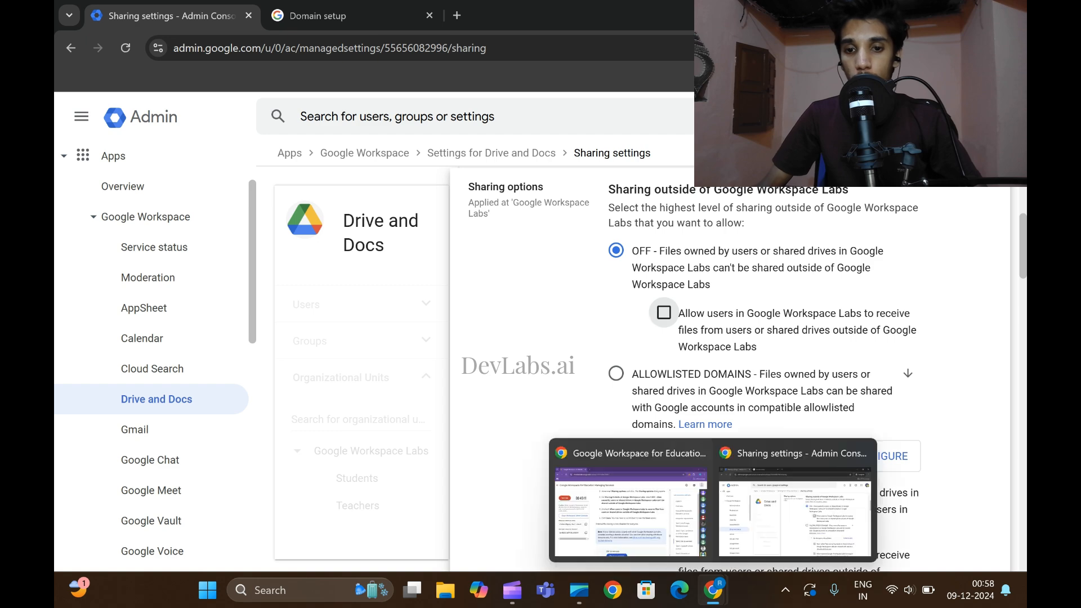
pyautogui.click(650, 523)
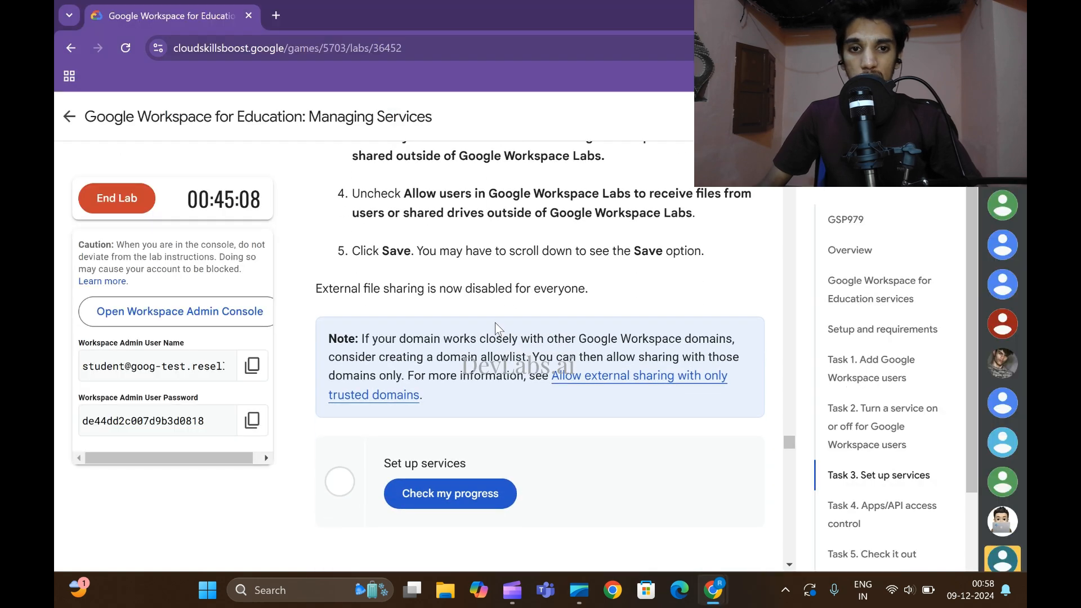
pyautogui.moveTo(712, 590)
pyautogui.click(777, 523)
pyautogui.scroll(-5, 821, 448)
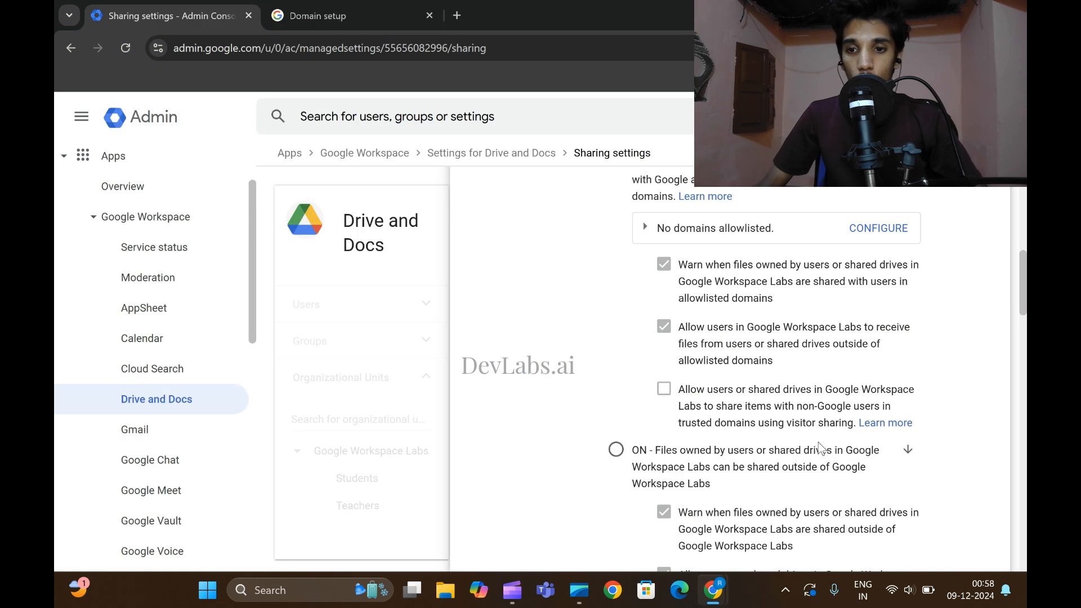
pyautogui.scroll(-10, 820, 448)
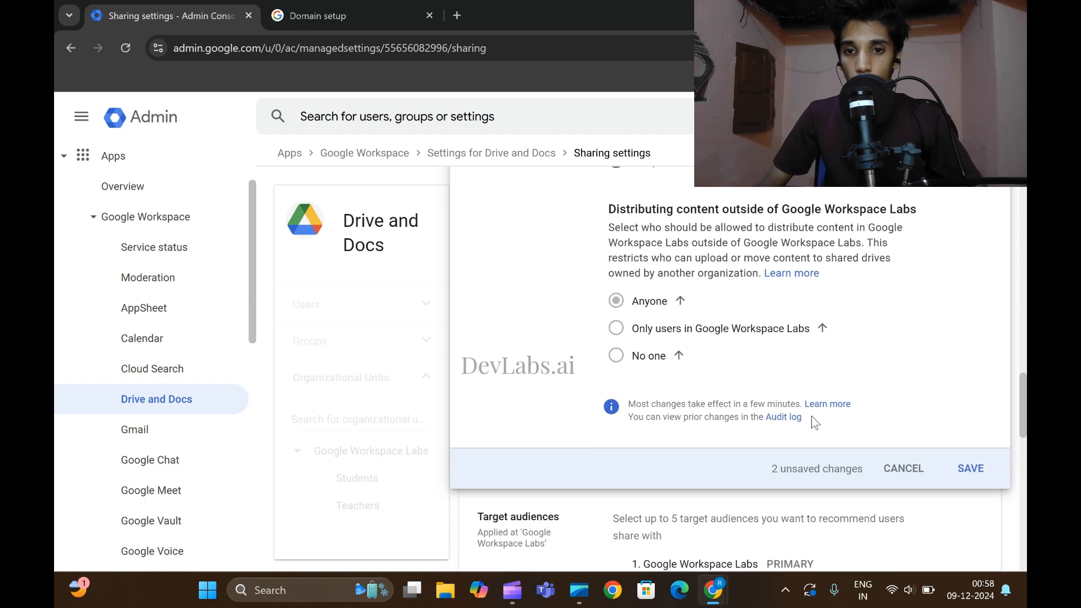
pyautogui.scroll(3, 815, 423)
pyautogui.scroll(-3, 815, 422)
pyautogui.click(971, 477)
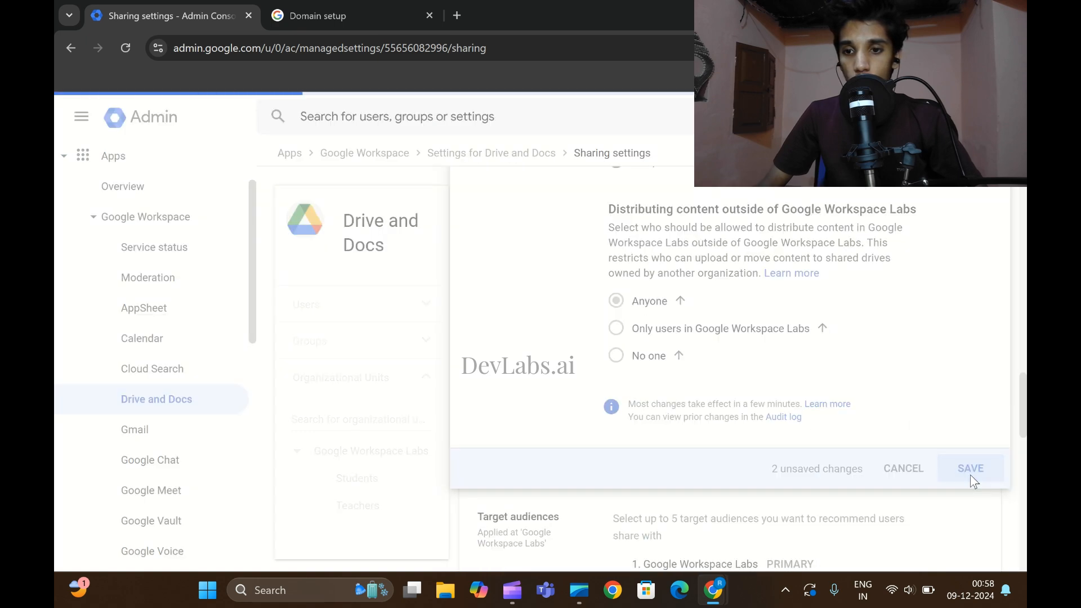
# Return to the lab page and run the progress check for the Set up services task.
pyautogui.moveTo(713, 590)
pyautogui.click(623, 524)
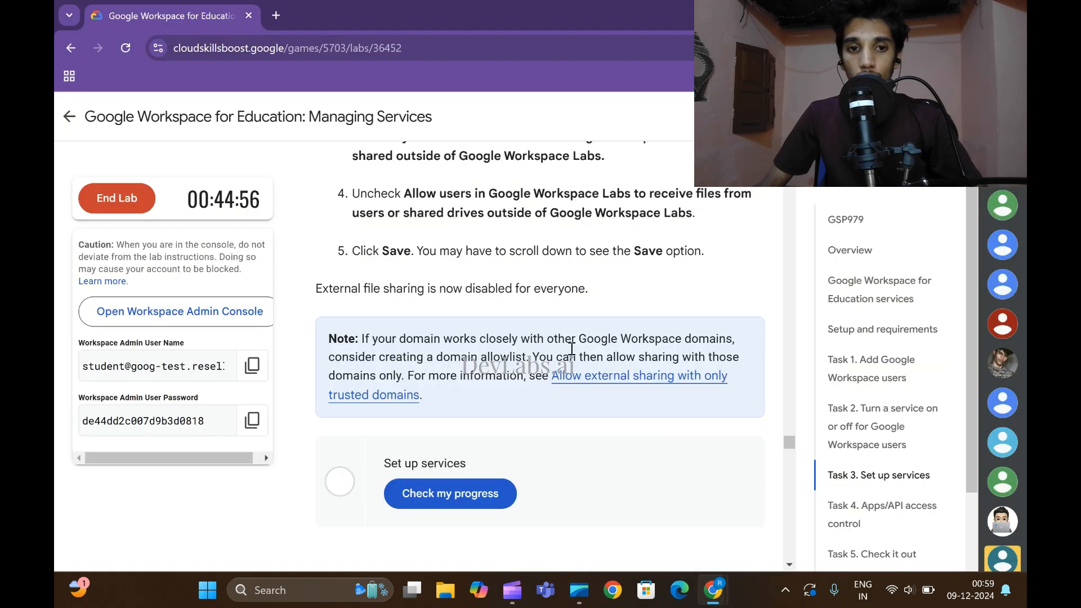
pyautogui.scroll(-1, 571, 349)
pyautogui.scroll(-1, 570, 347)
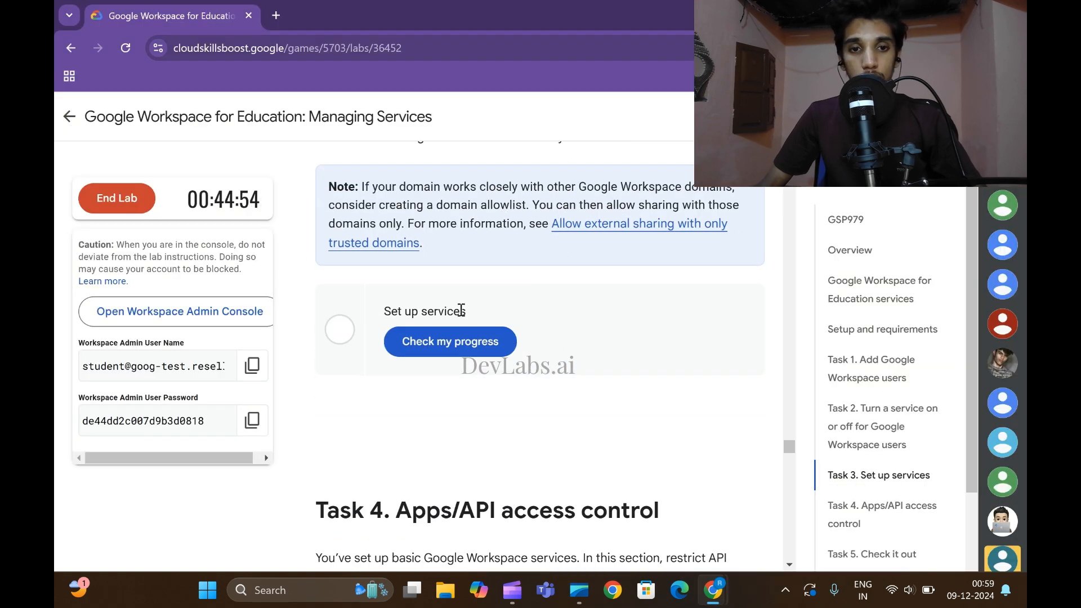
pyautogui.click(440, 336)
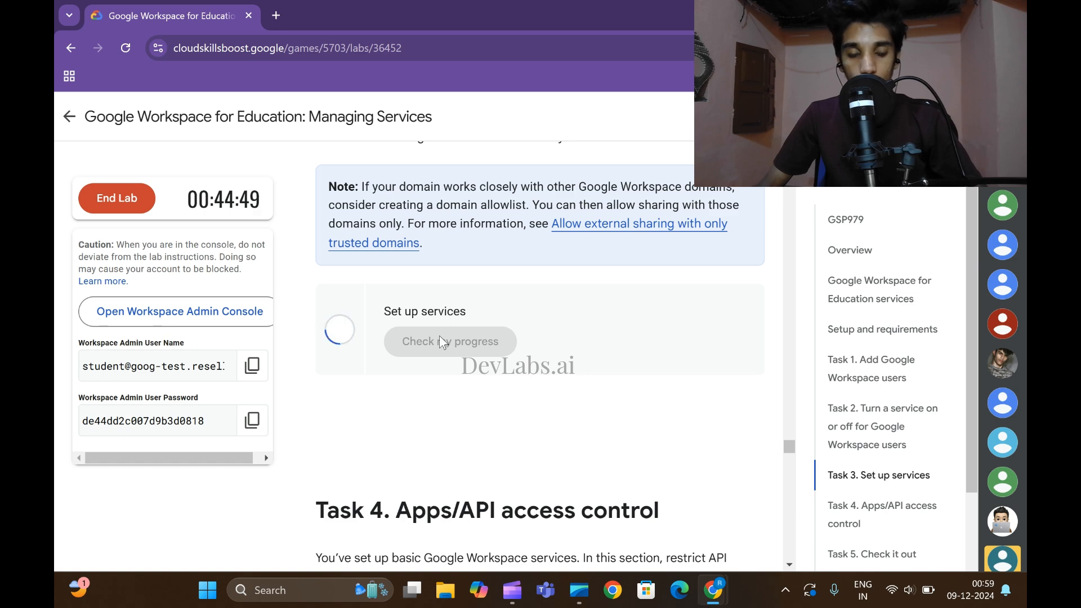
# Read Task 4's instructions for controlling third-party app access to Google Workspace data, and return to the Admin console.
pyautogui.scroll(-2, 571, 354)
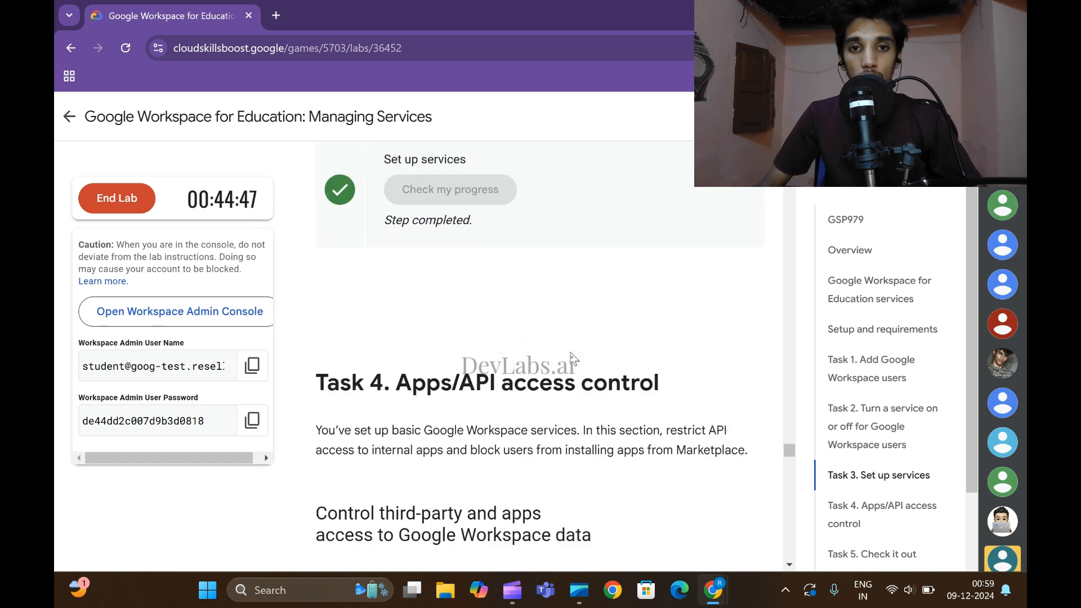
pyautogui.scroll(-3, 573, 357)
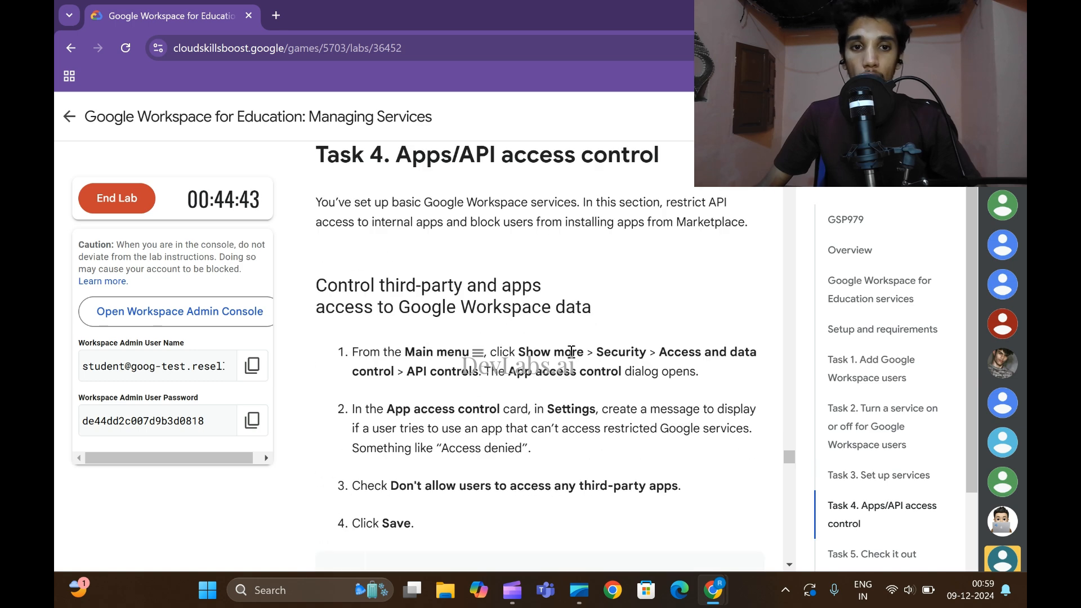
pyautogui.scroll(-1, 571, 351)
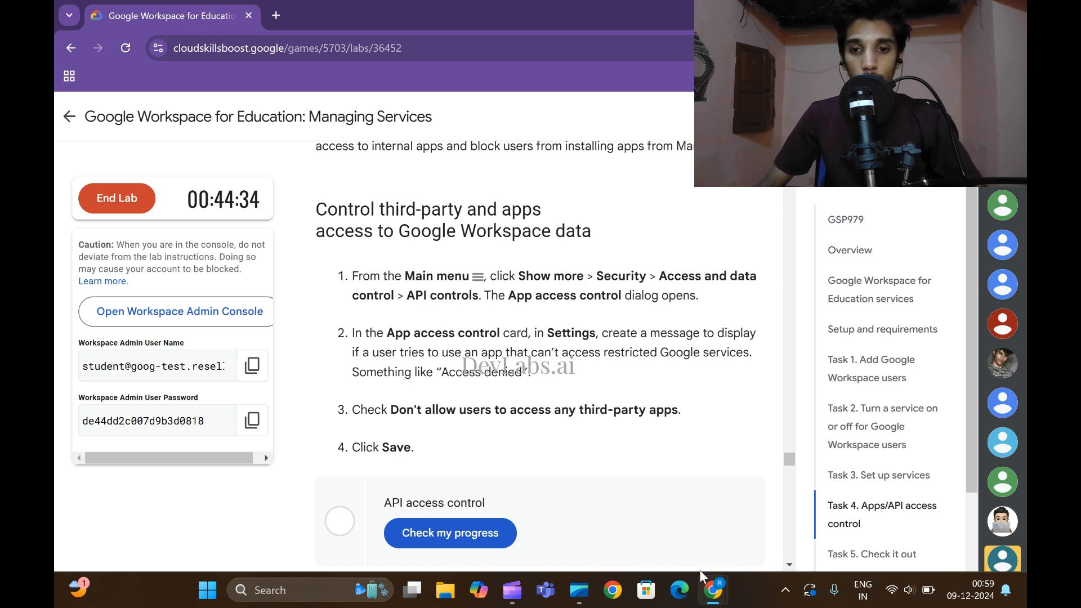
pyautogui.moveTo(703, 580)
pyautogui.click(767, 540)
# Open the API controls page in the Admin console's security section for access and data control.
pyautogui.click(94, 221)
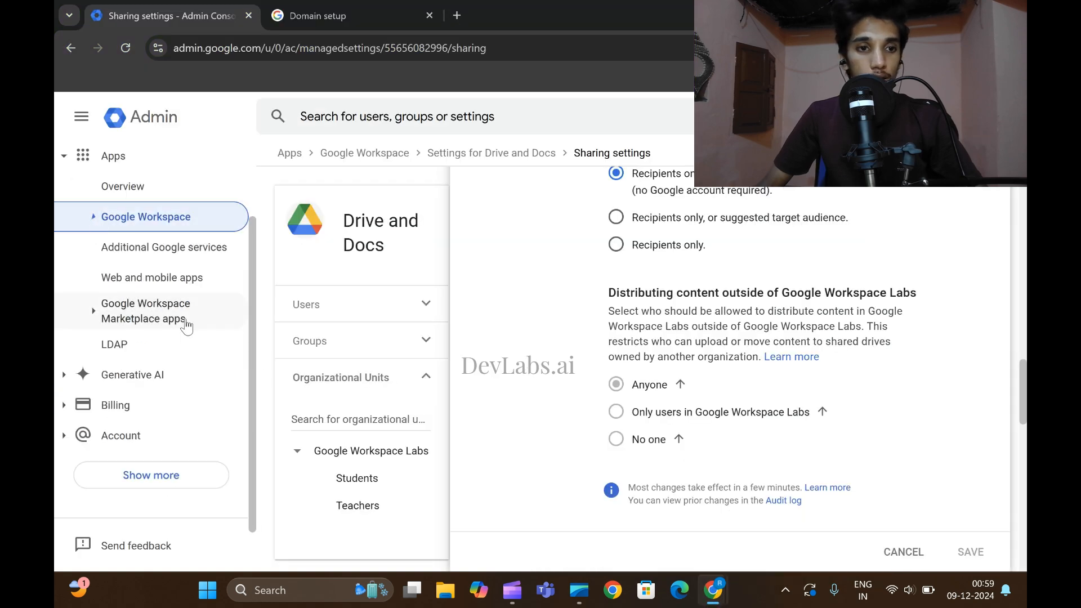
pyautogui.scroll(-1, 112, 354)
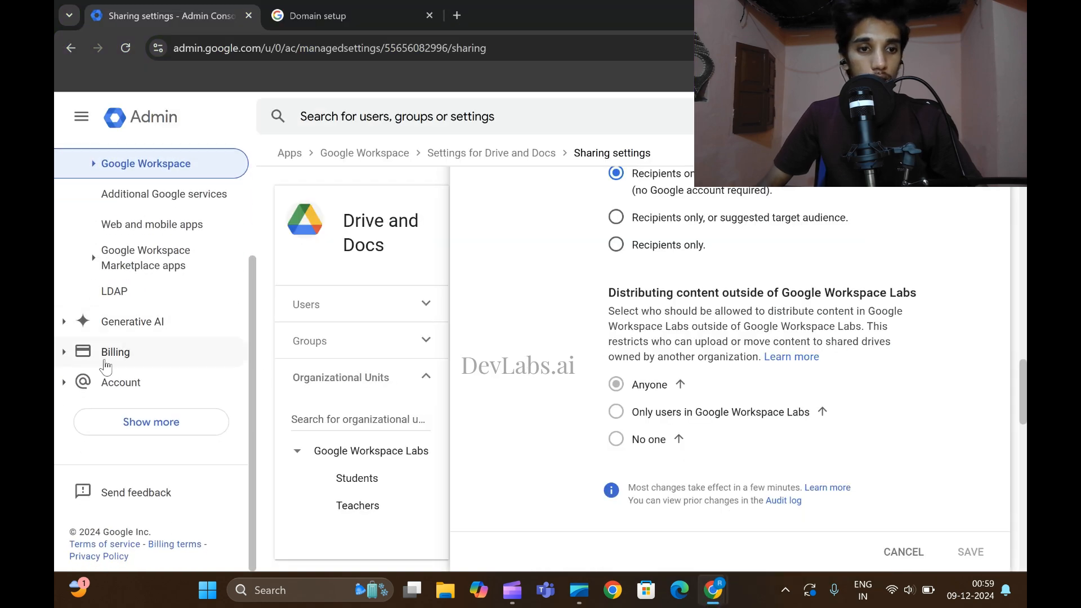
pyautogui.click(147, 429)
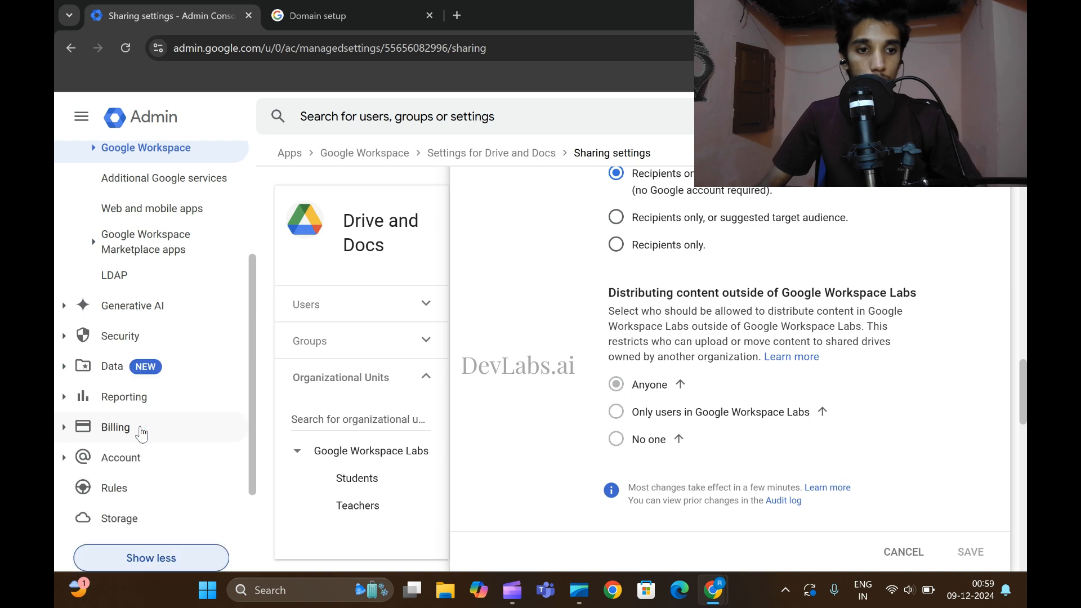
pyautogui.scroll(-2, 141, 433)
pyautogui.click(99, 202)
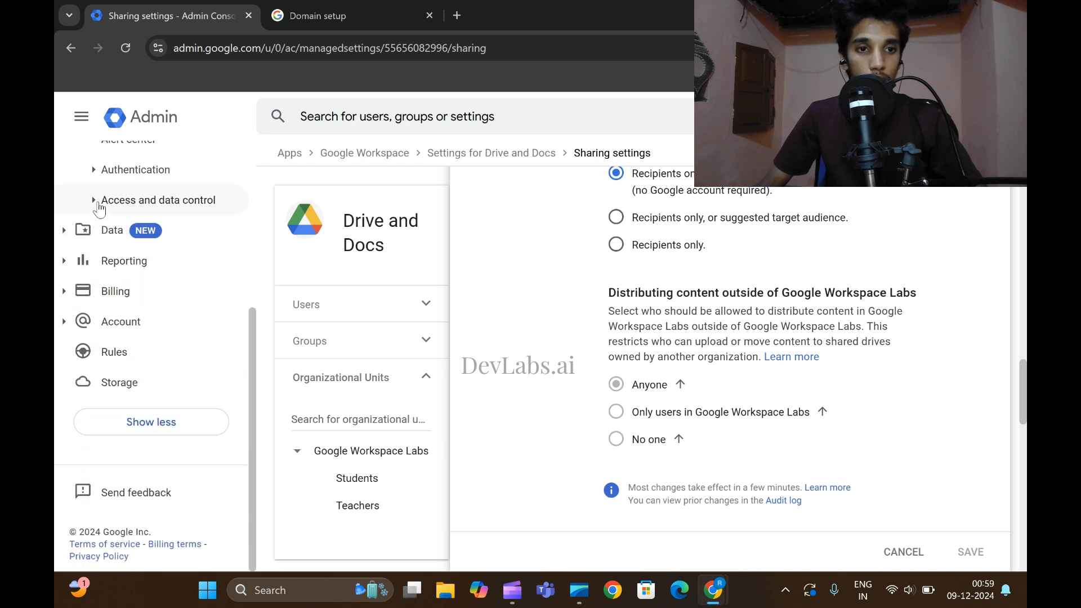
pyautogui.scroll(3, 112, 287)
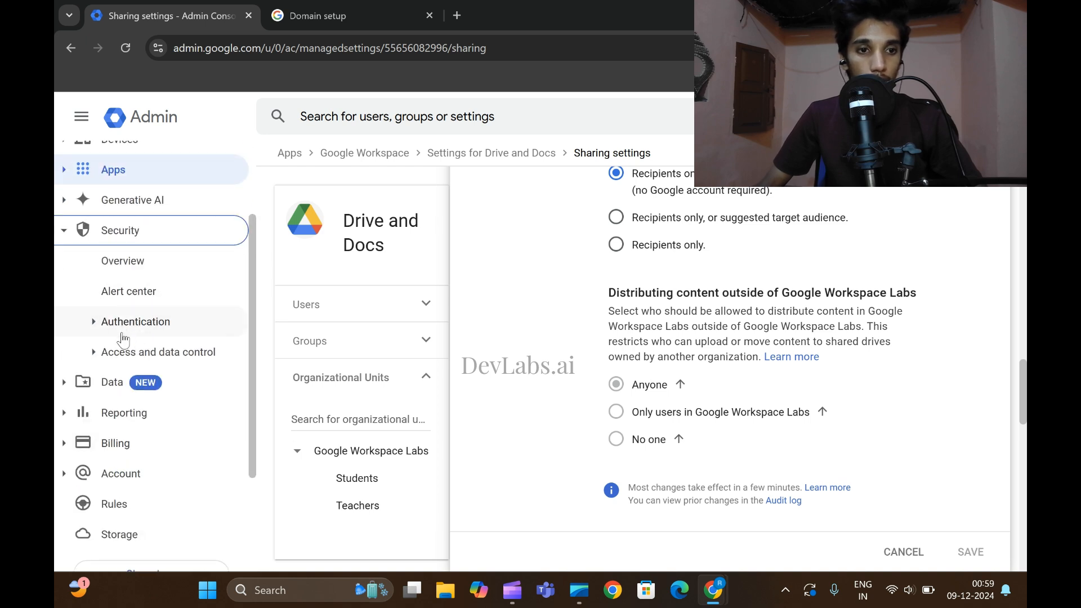
pyautogui.click(97, 355)
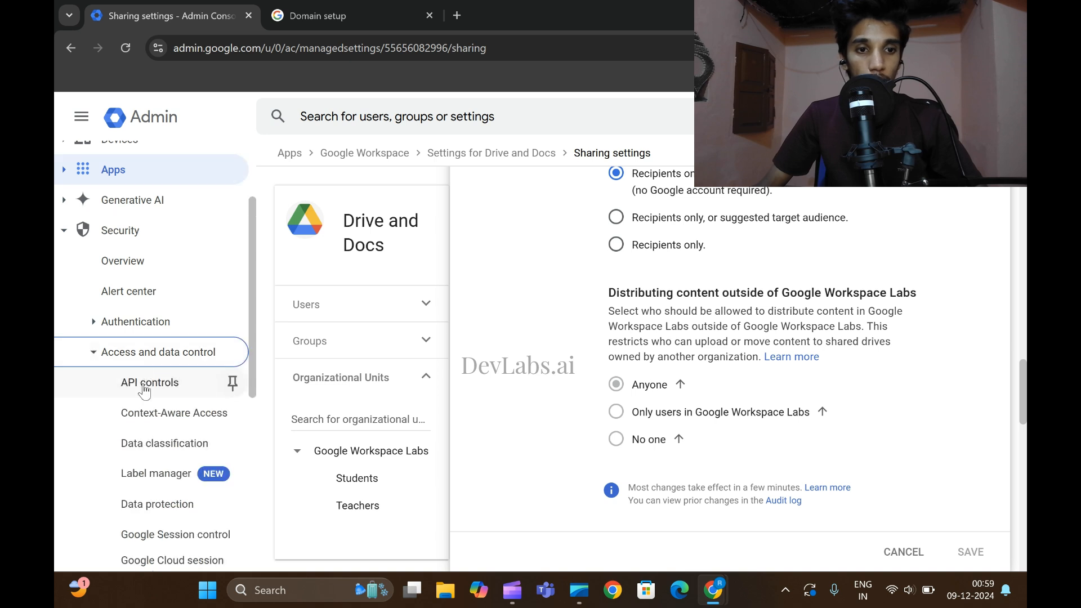
pyautogui.click(145, 386)
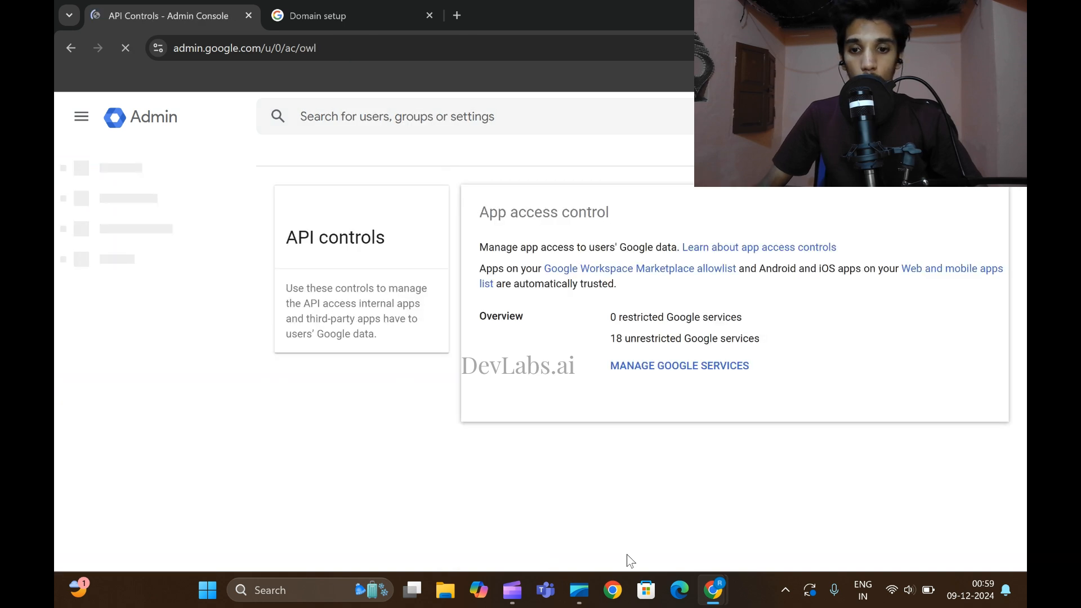
# Compare the lab's app access control steps with the API controls page to find where the user message is set.
pyautogui.moveTo(713, 590)
pyautogui.click(645, 527)
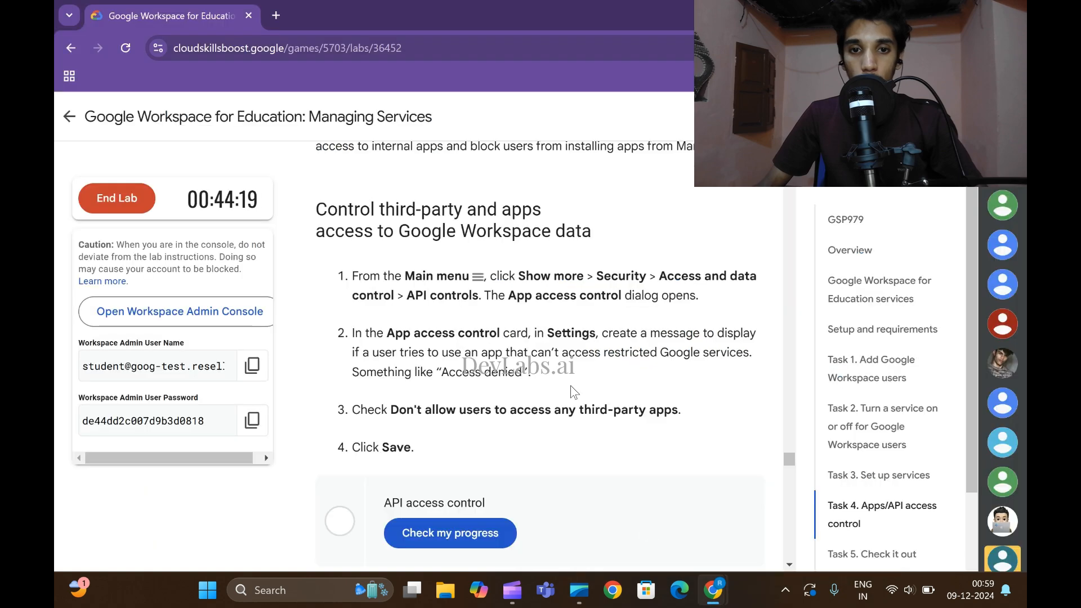
pyautogui.scroll(-1, 565, 382)
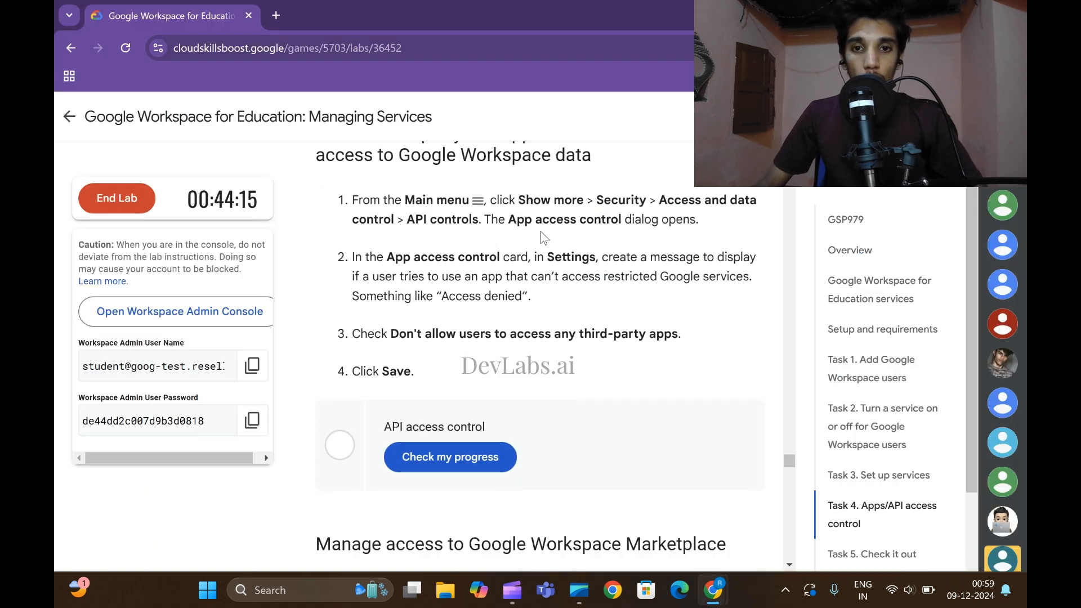
pyautogui.moveTo(730, 596)
pyautogui.click(754, 496)
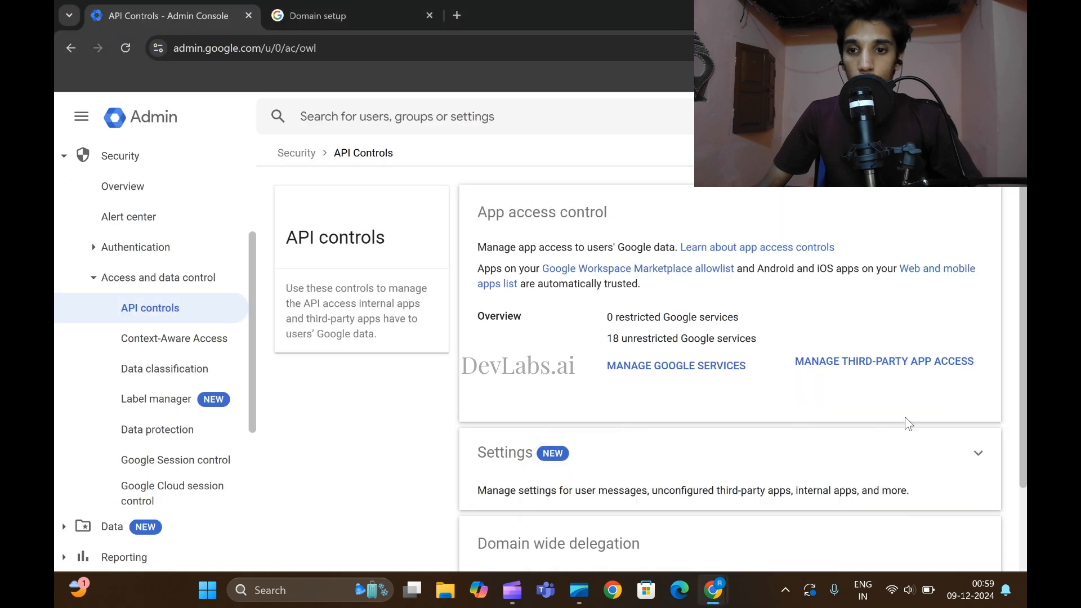
pyautogui.scroll(-2, 752, 397)
pyautogui.scroll(2, 743, 394)
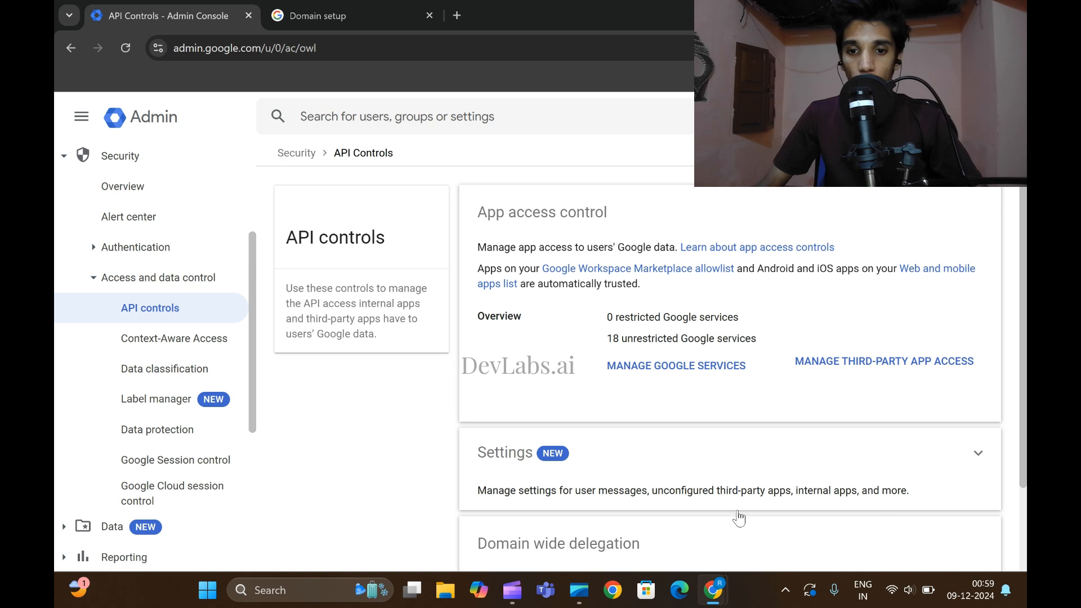
pyautogui.moveTo(712, 590)
pyautogui.click(636, 535)
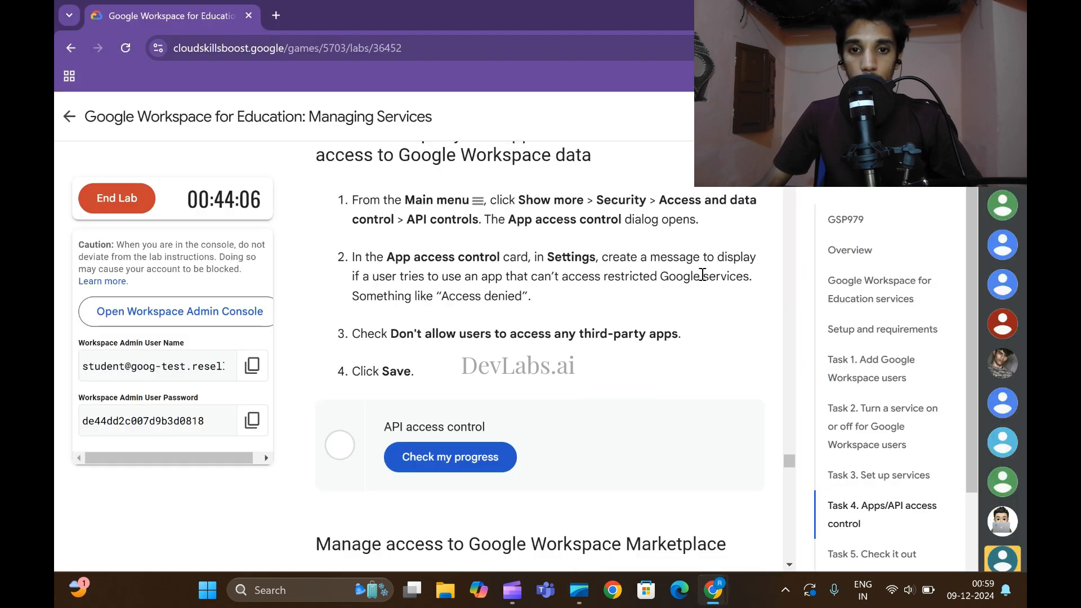
pyautogui.moveTo(713, 590)
pyautogui.click(834, 460)
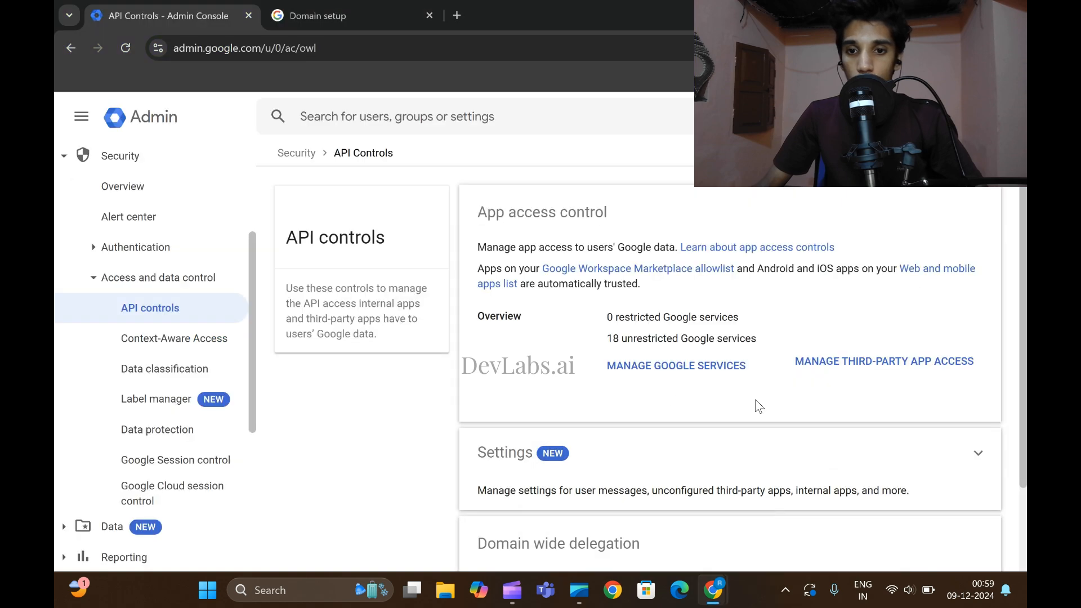
# Open the management list of Google services from App access control, and compare it with the lab's steps.
pyautogui.click(665, 367)
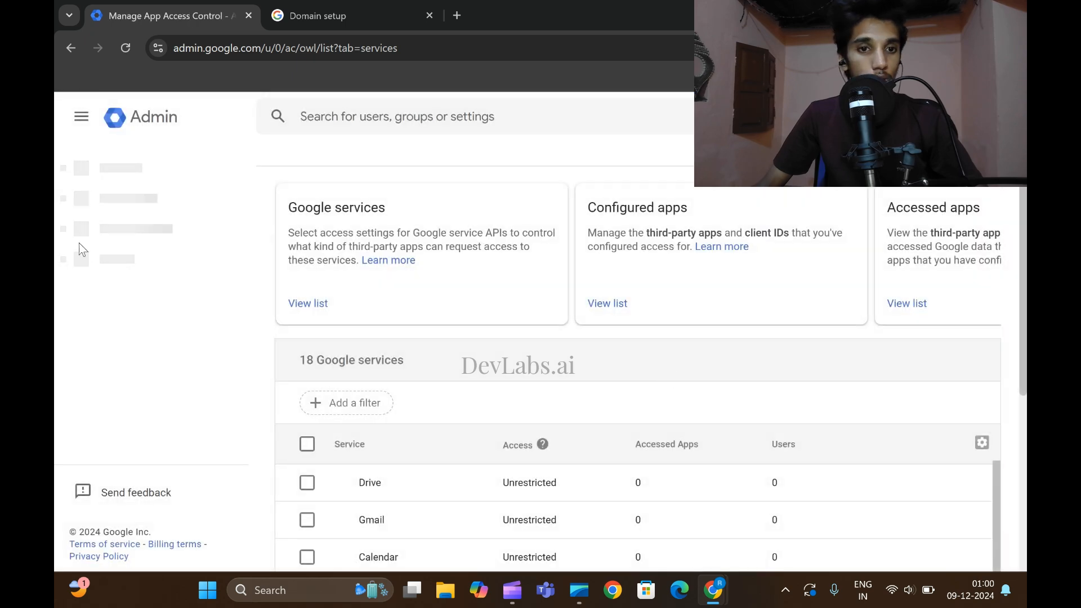
pyautogui.moveTo(712, 590)
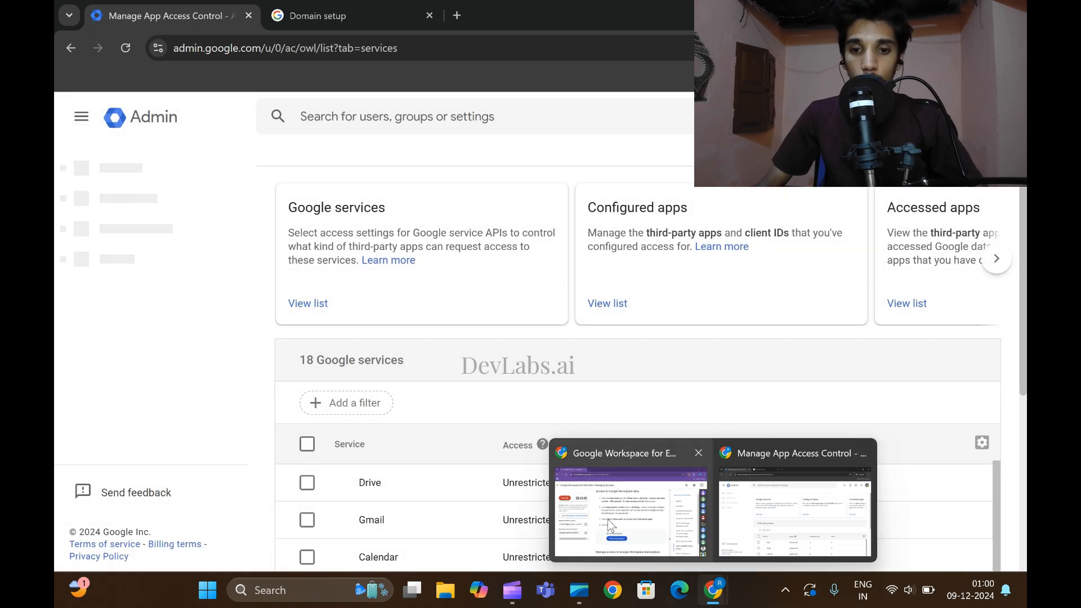
pyautogui.click(607, 524)
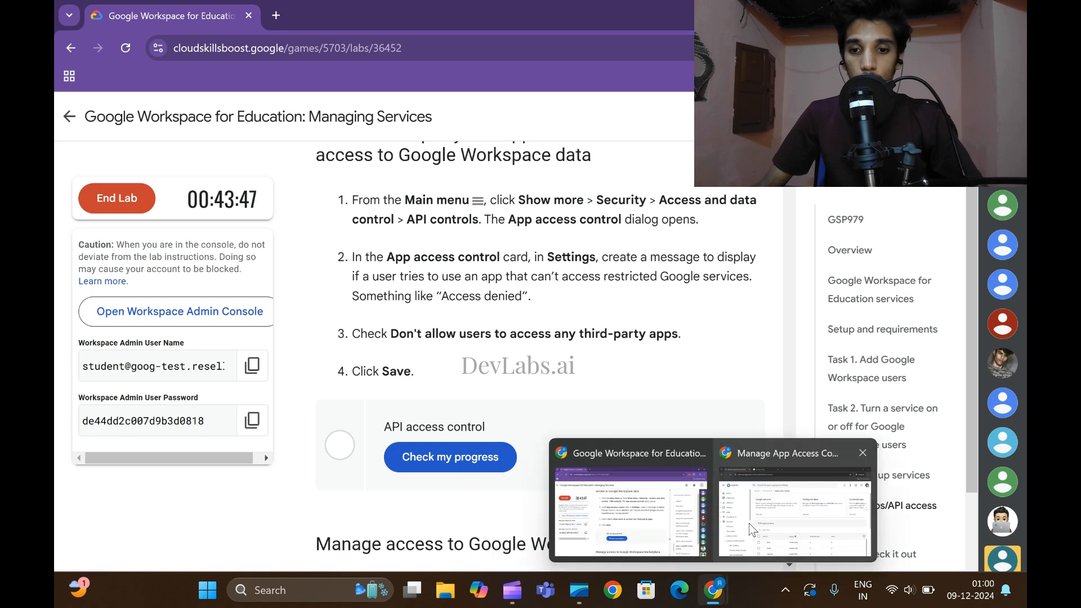
pyautogui.click(793, 538)
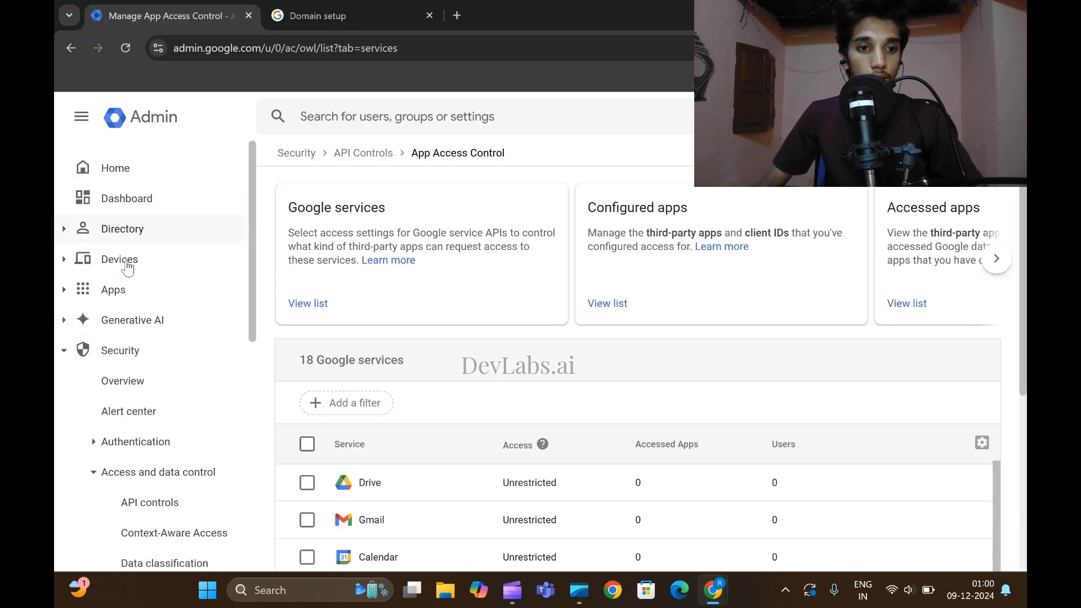
# Open the Custom user message setting in API controls for editing, and copy the suggested text "Access denied" from the lab instructions.
pyautogui.click(67, 49)
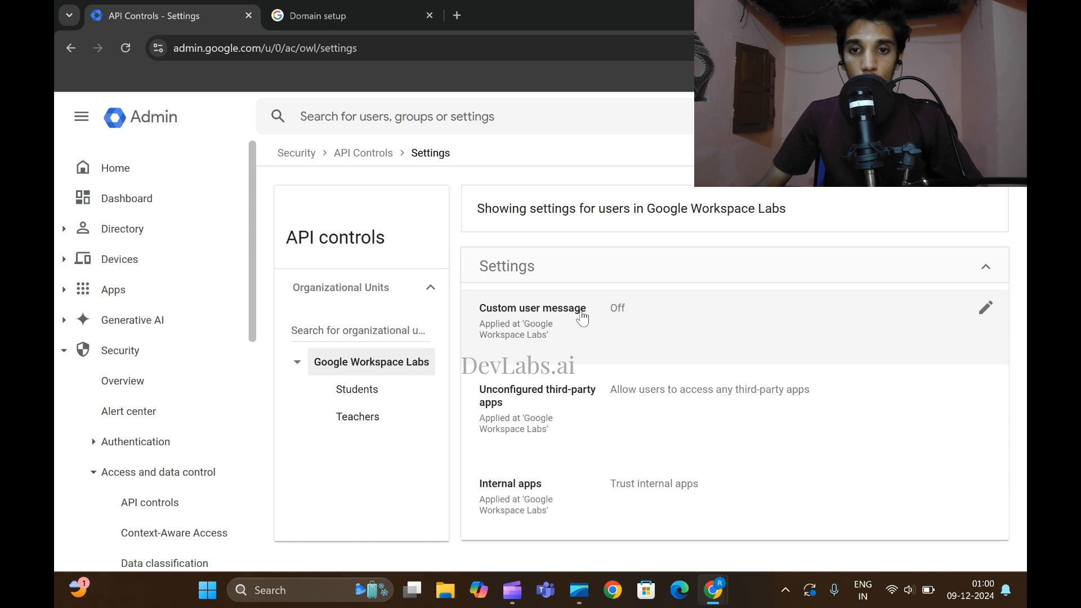
pyautogui.click(984, 308)
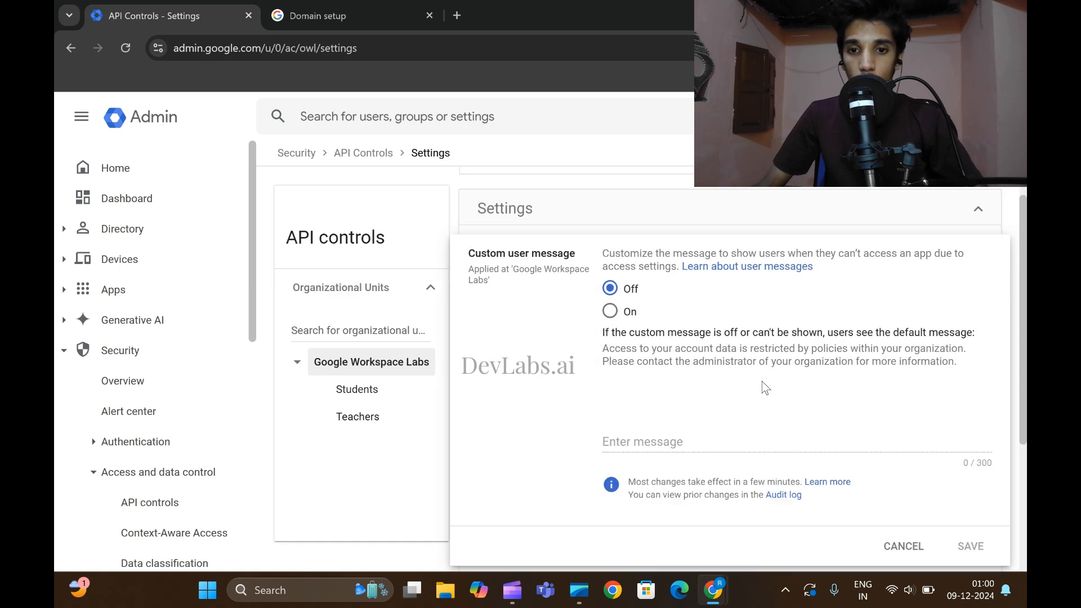
pyautogui.moveTo(726, 578)
pyautogui.click(630, 535)
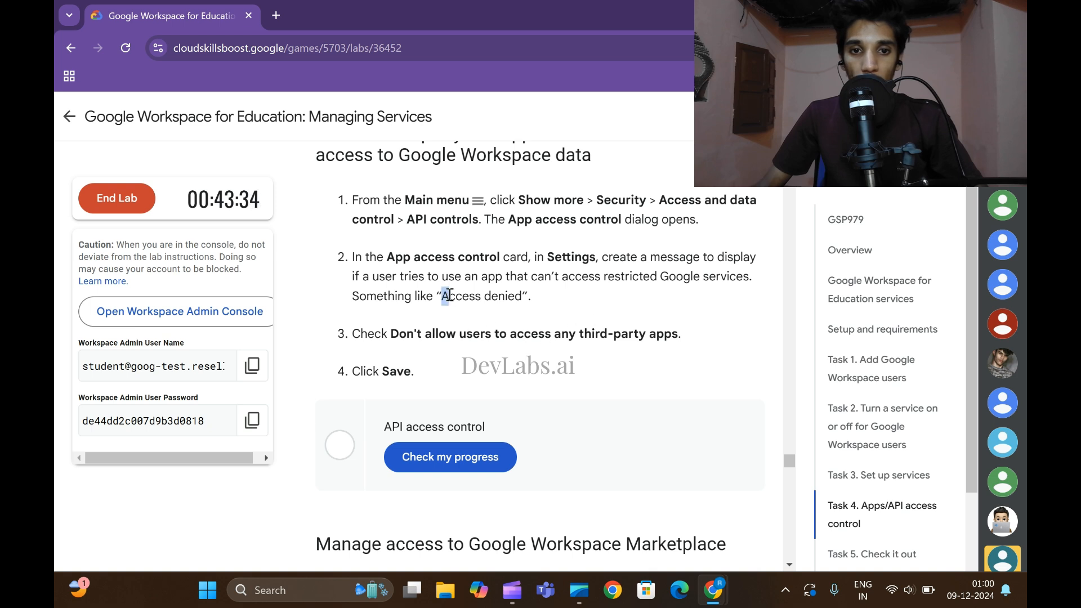
pyautogui.moveTo(503, 299); pyautogui.dragTo(515, 300)
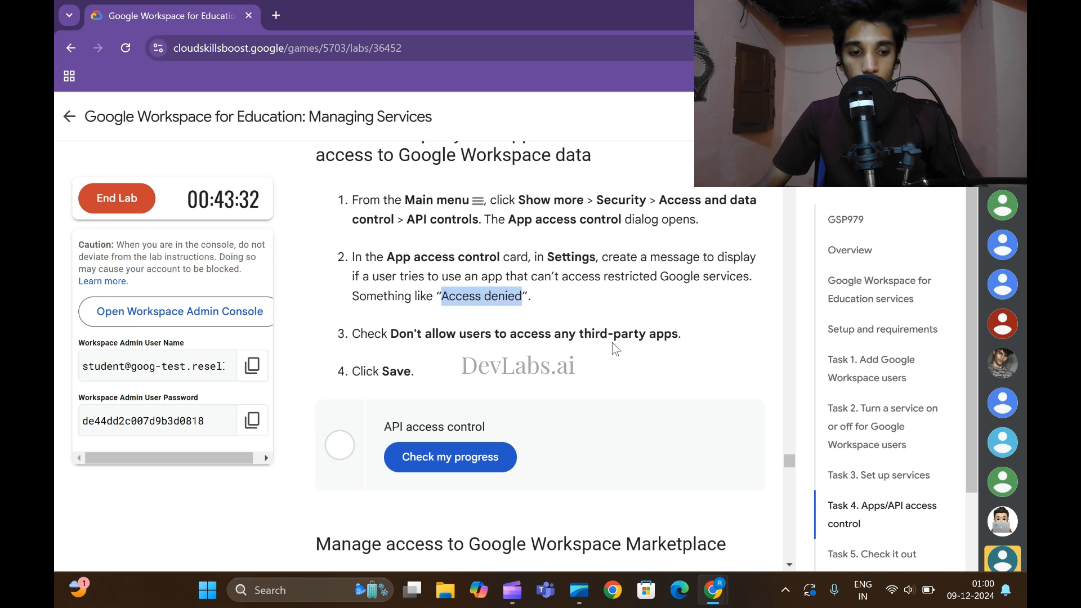
pyautogui.moveTo(712, 590)
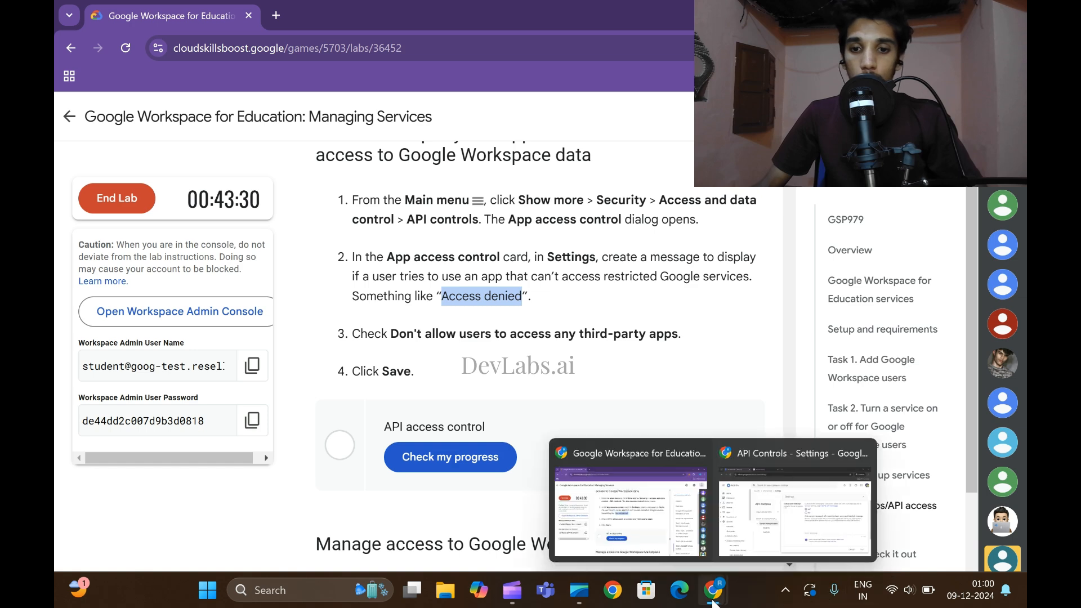
pyautogui.click(794, 496)
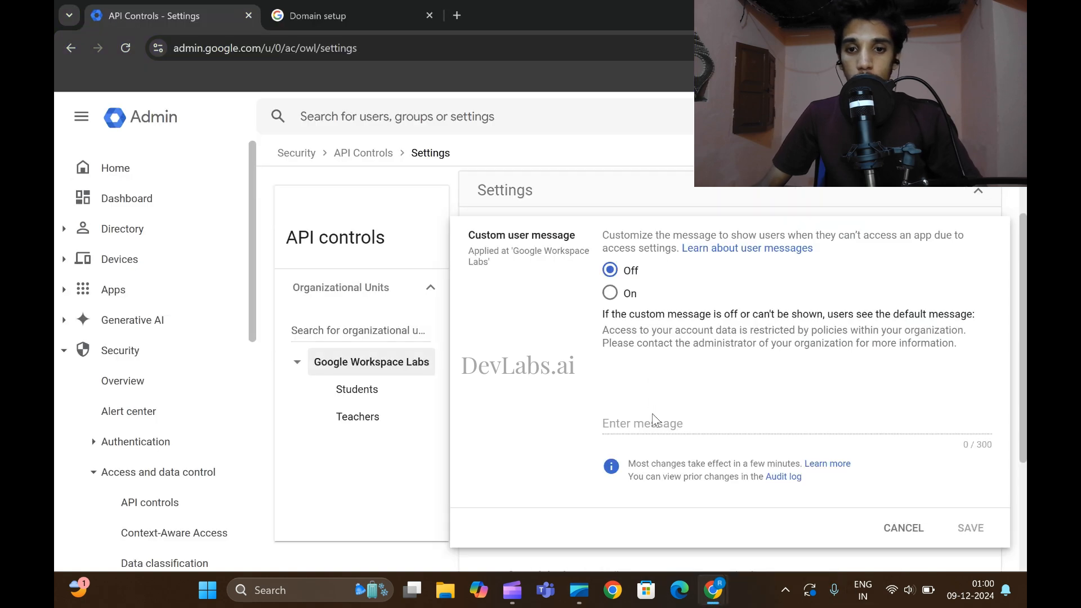
# Turn on the custom user message for Google Workspace Labs with the text "Access denied", and save it.
pyautogui.click(613, 304)
pyautogui.write('Access denied')
pyautogui.scroll(-2, 794, 434)
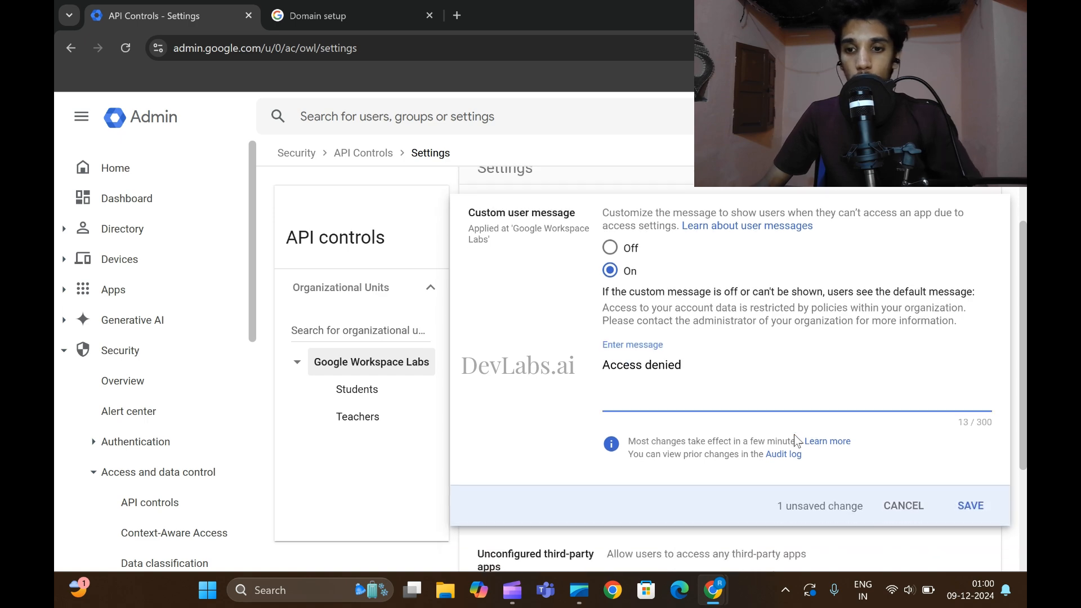
pyautogui.click(981, 459)
# Check the lab's next instruction, set unconfigured third-party apps to "Don't allow users to access any third-party apps", and save the change.
pyautogui.moveTo(713, 588)
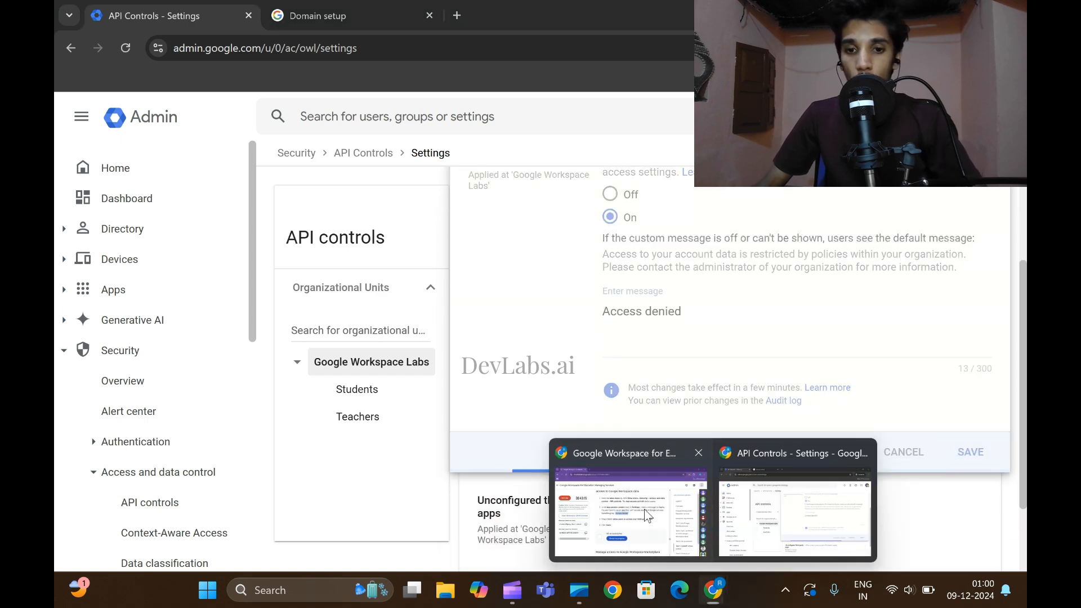
pyautogui.click(644, 509)
pyautogui.scroll(-1, 492, 313)
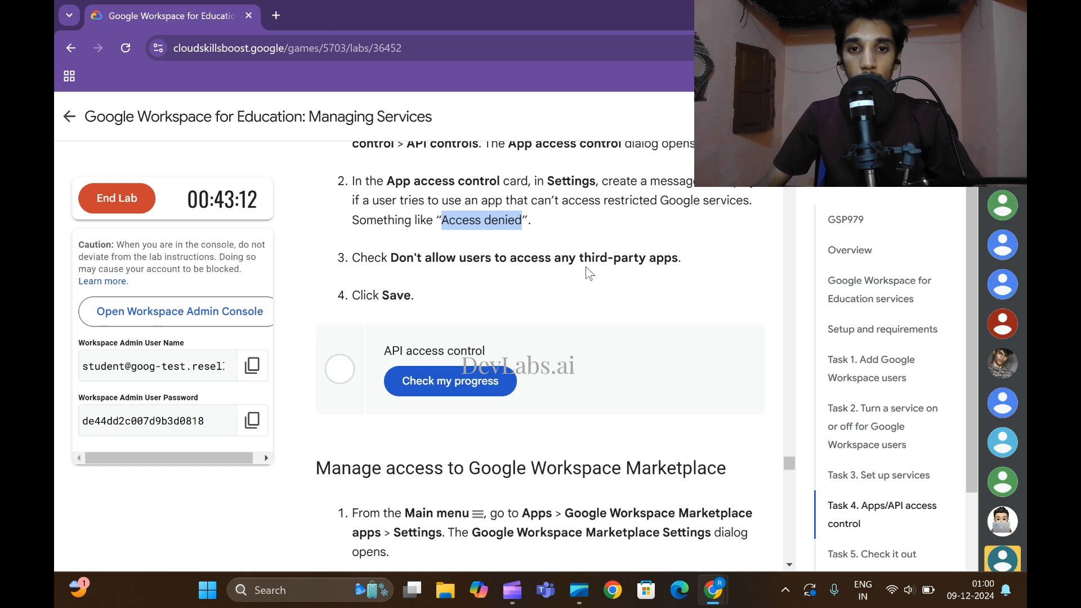
pyautogui.moveTo(713, 588)
pyautogui.click(769, 499)
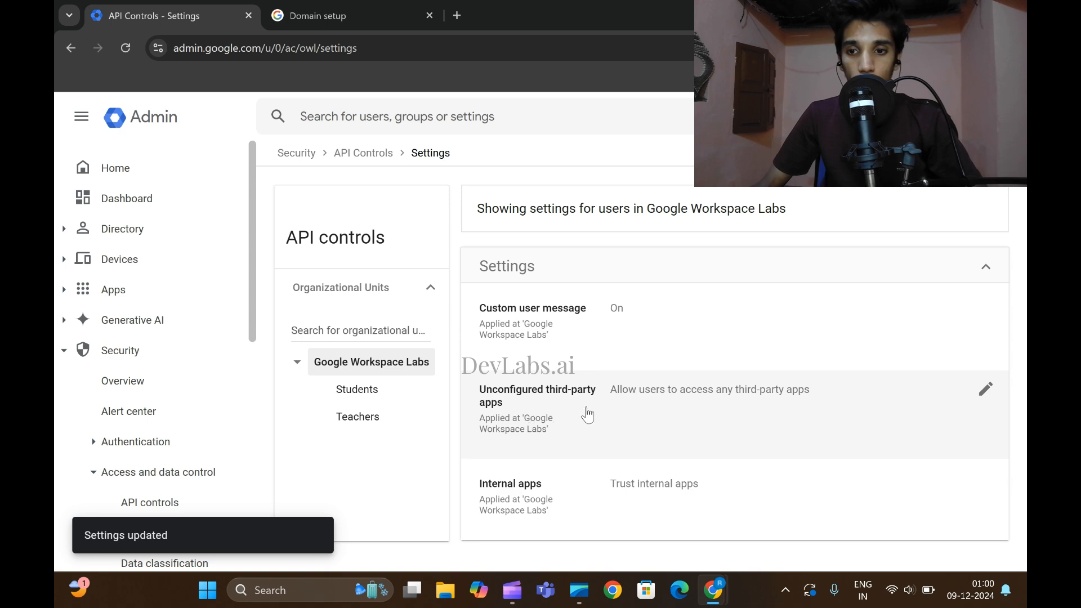
pyautogui.click(985, 391)
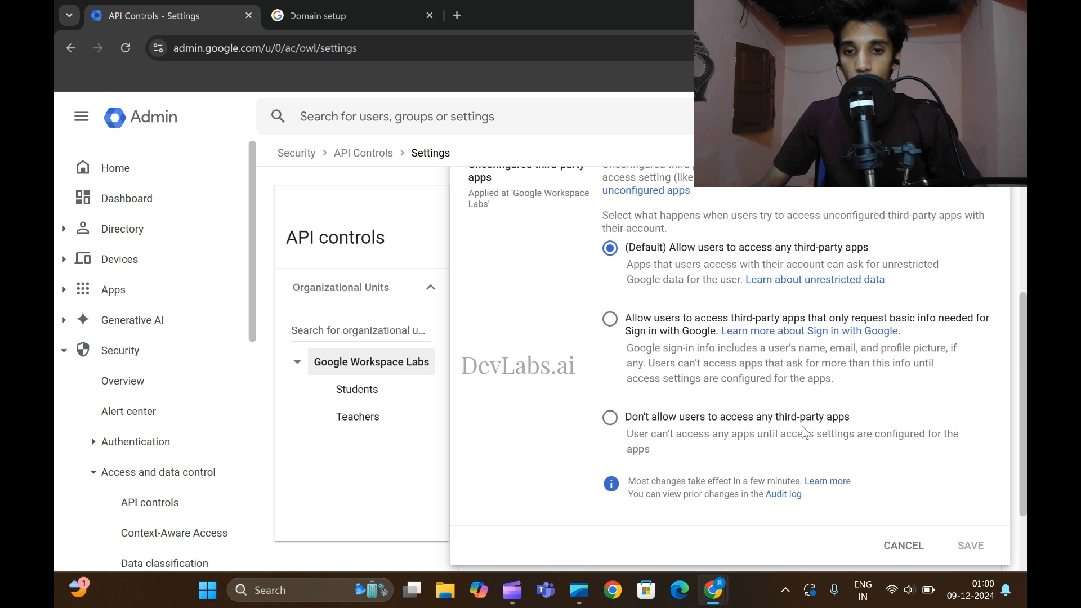
pyautogui.click(611, 419)
pyautogui.click(970, 546)
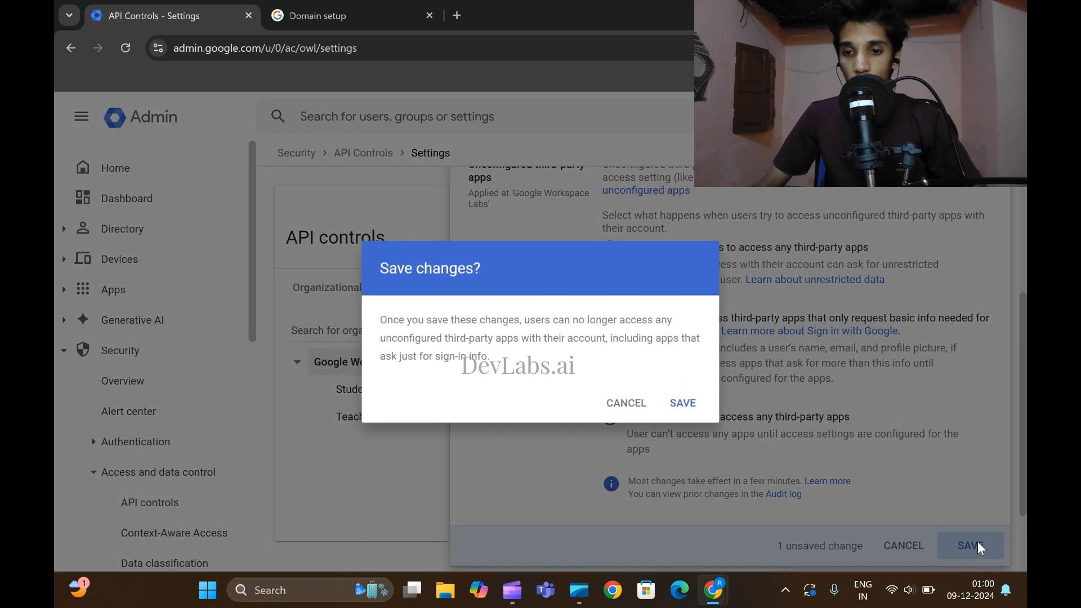
pyautogui.click(686, 401)
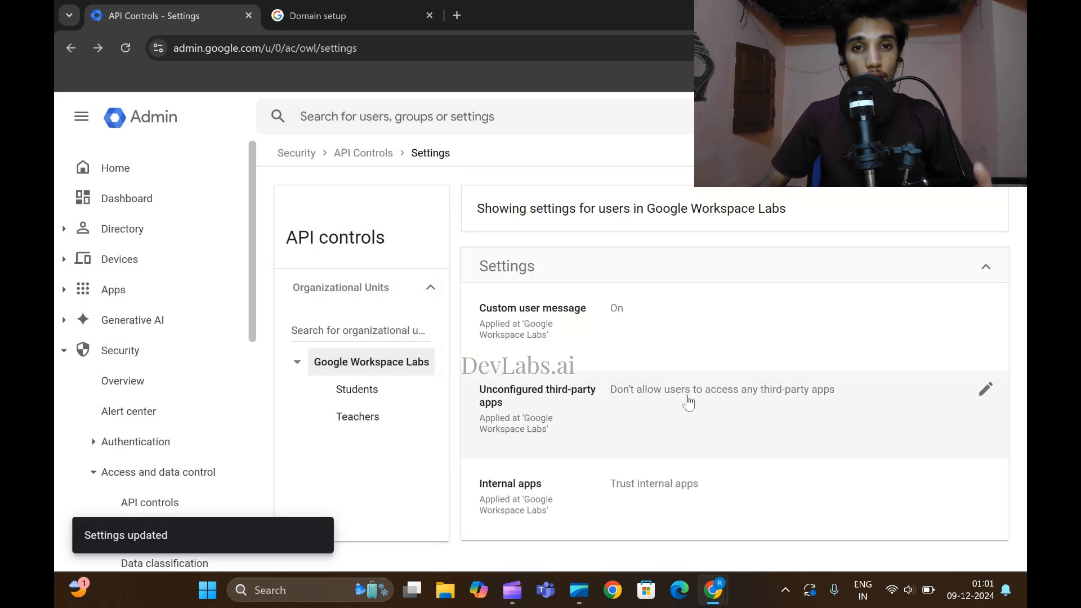
# Return to the lab instructions and check the progress of the API access control step.
pyautogui.moveTo(727, 575)
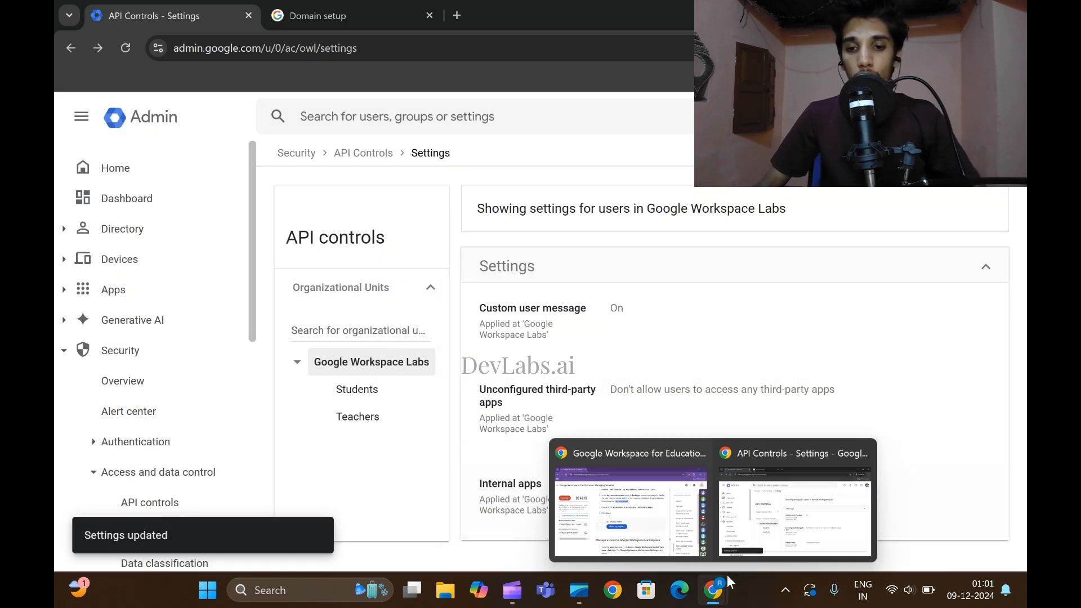
pyautogui.click(657, 528)
pyautogui.scroll(-3, 453, 315)
pyautogui.click(453, 306)
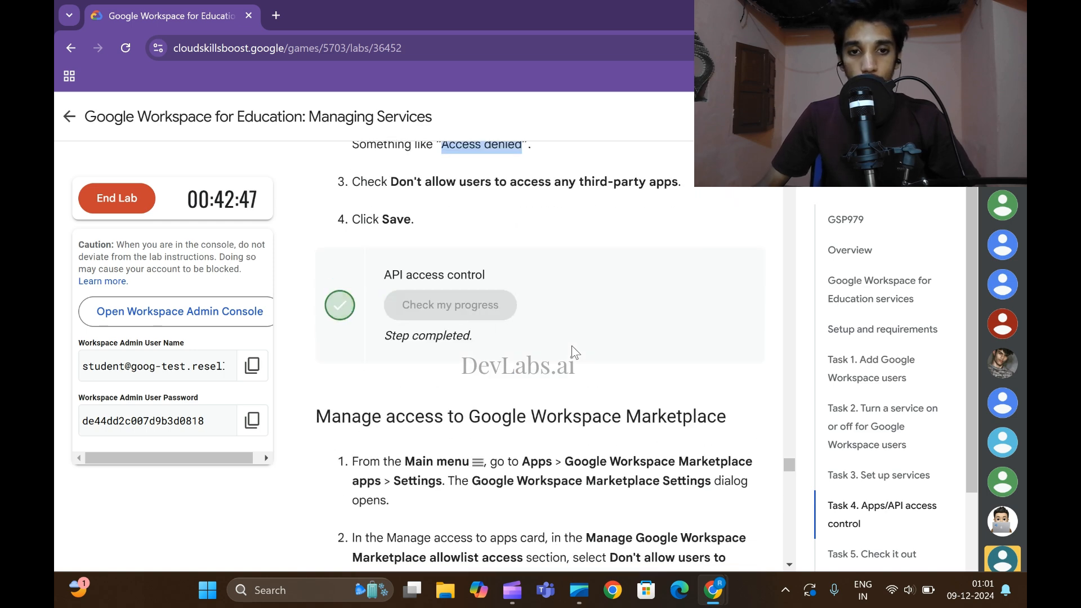
# Look through the lab's Marketplace access section, Tasks 5 and 6, and the earlier service and group tasks.
pyautogui.scroll(-1, 574, 351)
pyautogui.scroll(10, 573, 338)
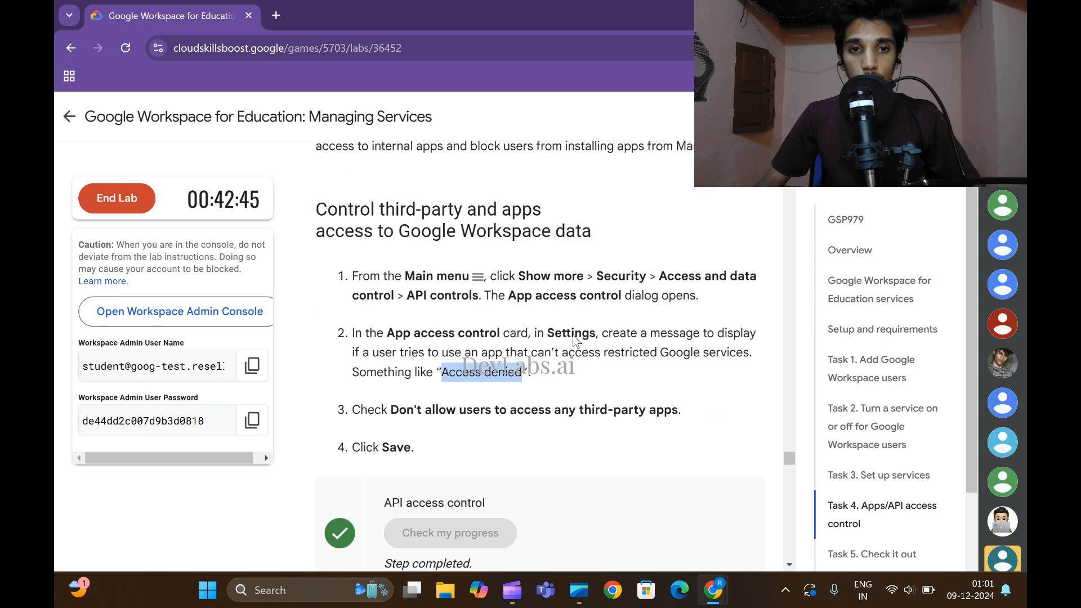
pyautogui.scroll(-20, 573, 335)
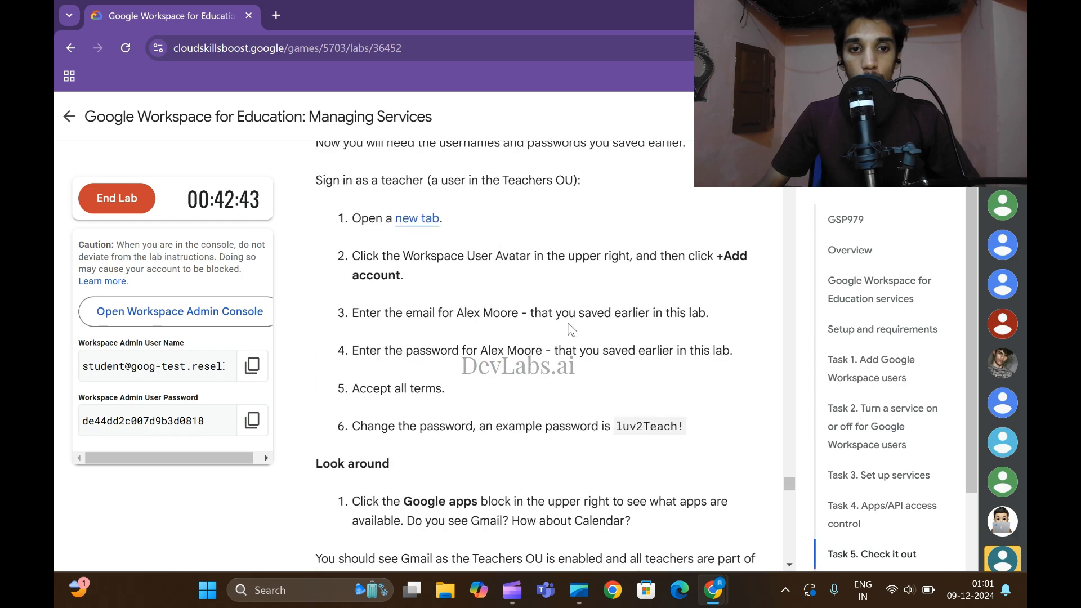
pyautogui.scroll(-3, 572, 328)
pyautogui.scroll(1, 572, 329)
pyautogui.scroll(-15, 572, 328)
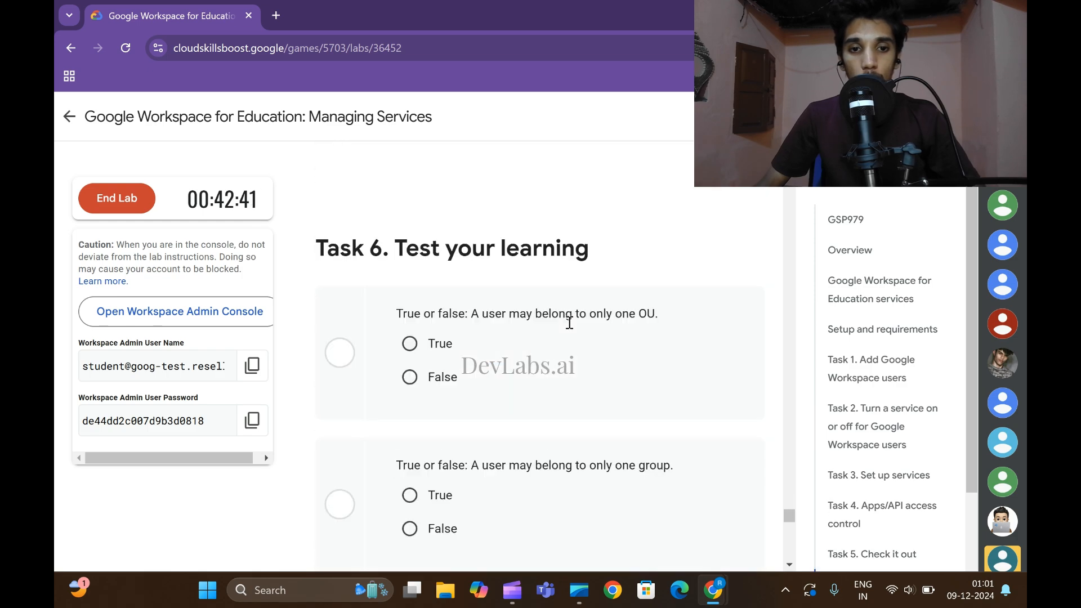
pyautogui.scroll(-3, 572, 330)
pyautogui.scroll(15, 571, 331)
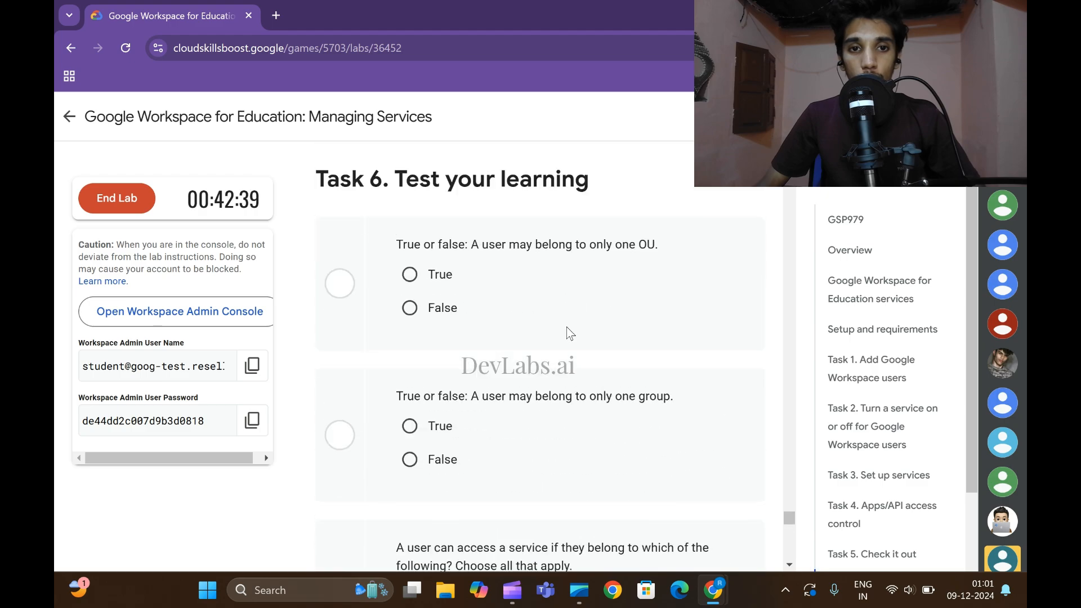
pyautogui.scroll(10, 570, 330)
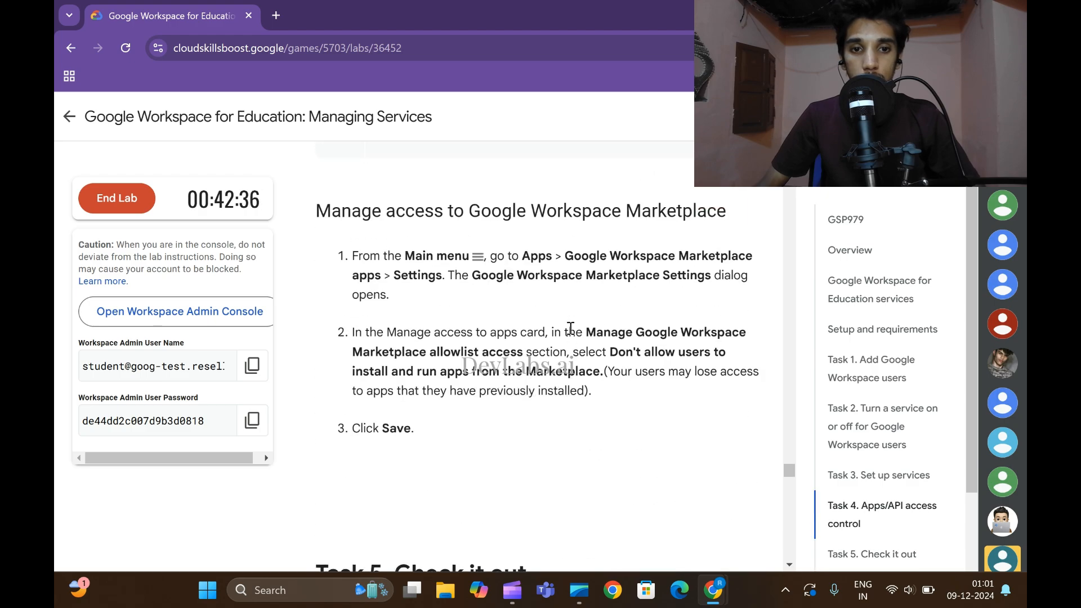
pyautogui.scroll(12, 570, 328)
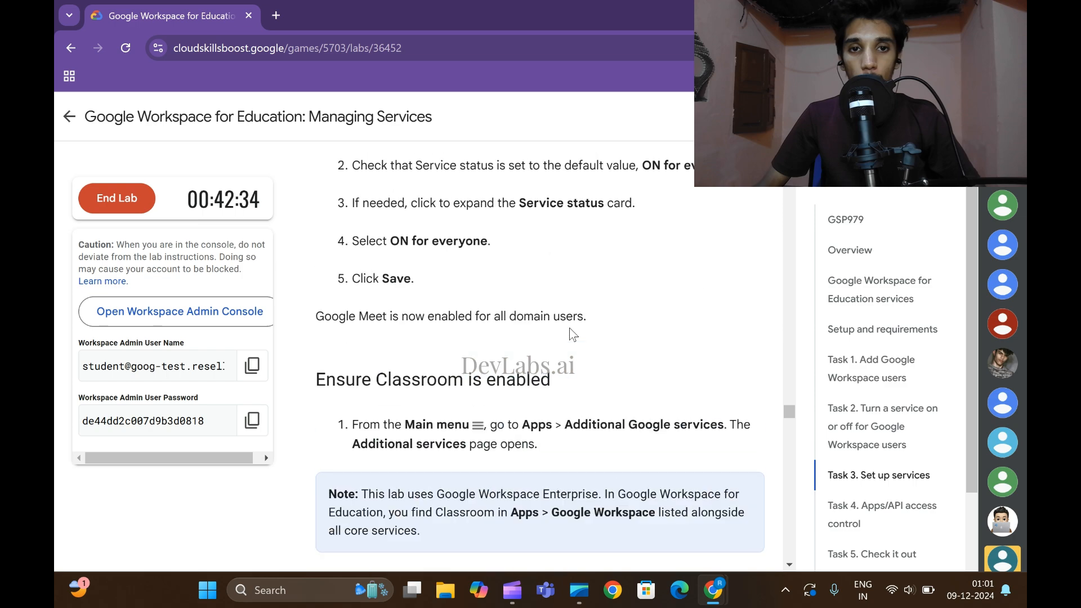
pyautogui.scroll(15, 569, 334)
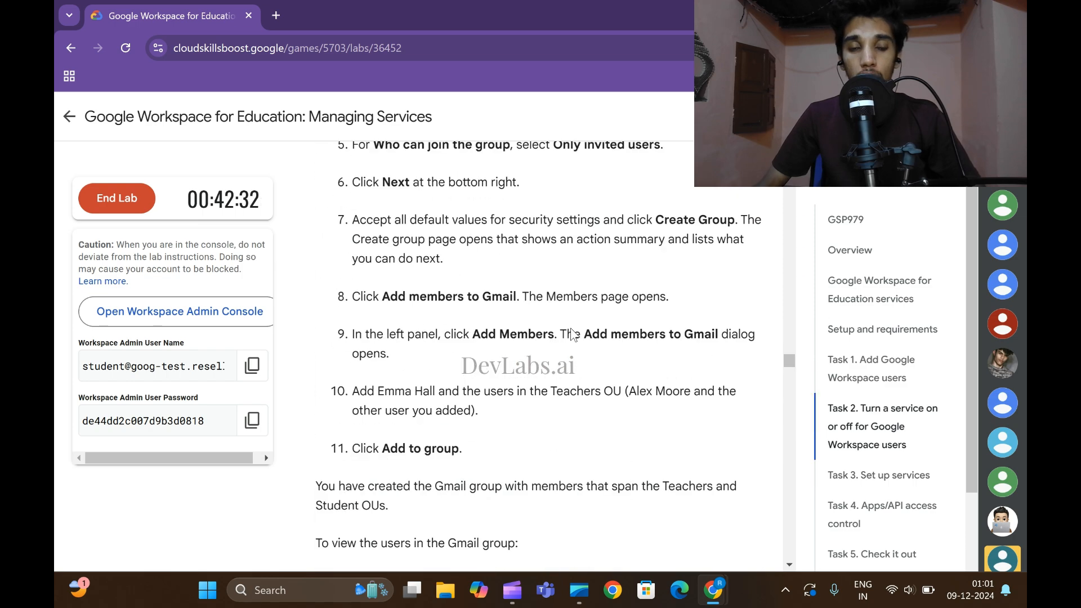
pyautogui.scroll(1, 571, 333)
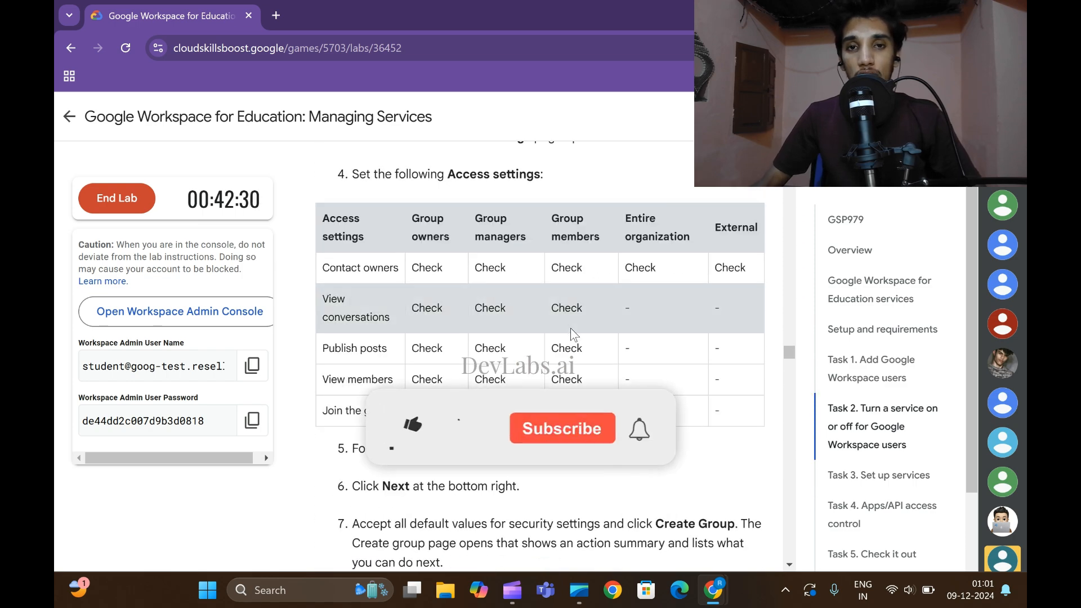